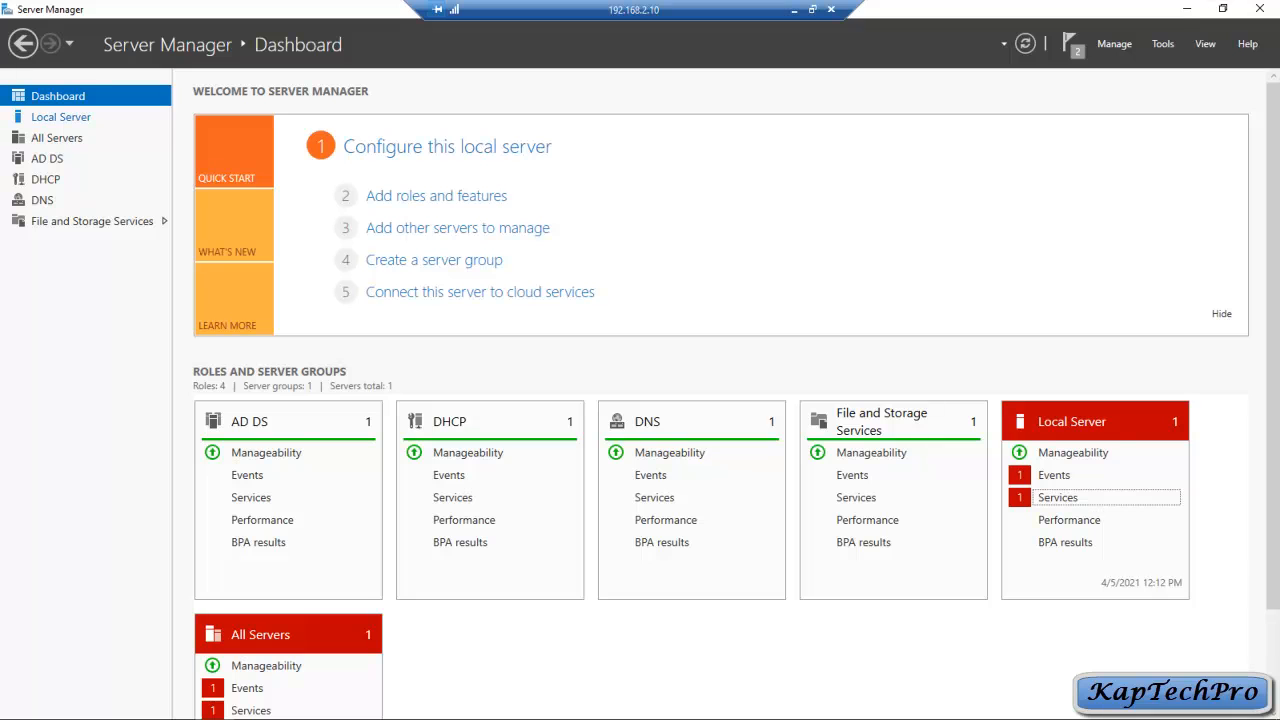
Step: Launch Active Directory Users and Computers from Server Manager and expand kaptechpro.local to the ACCOUNTS OU
click(60, 117)
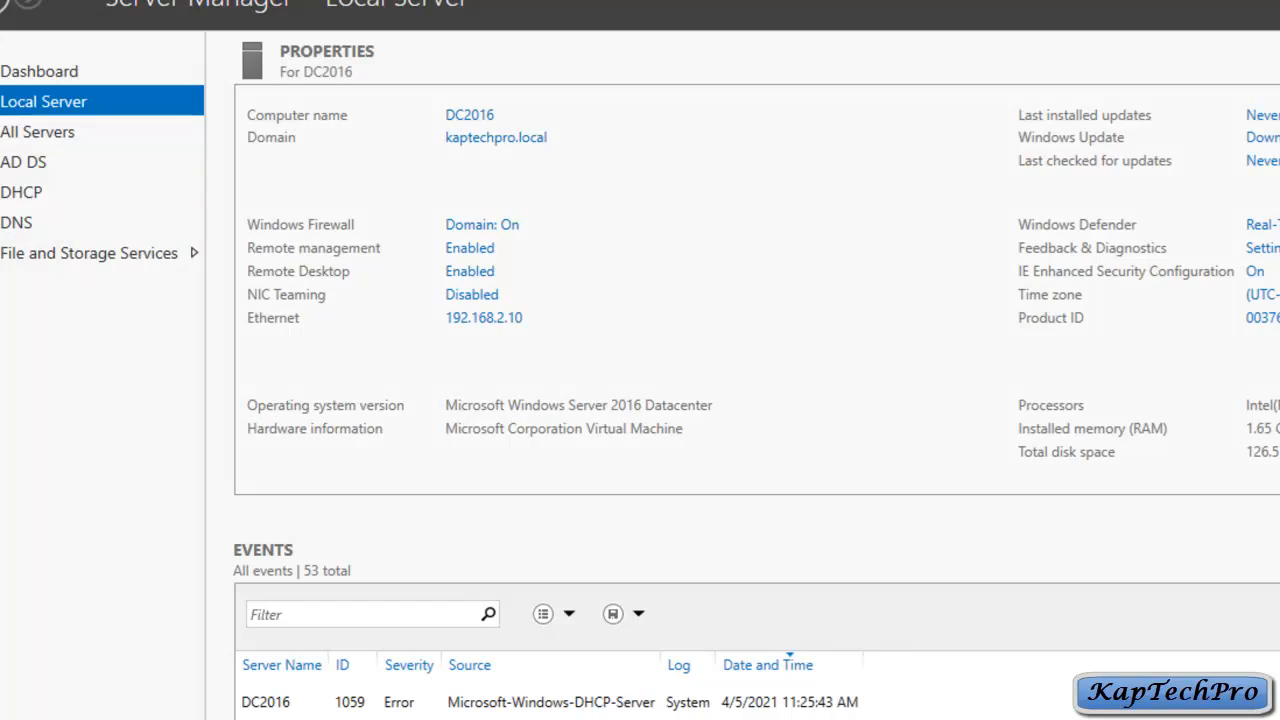
click(1111, 63)
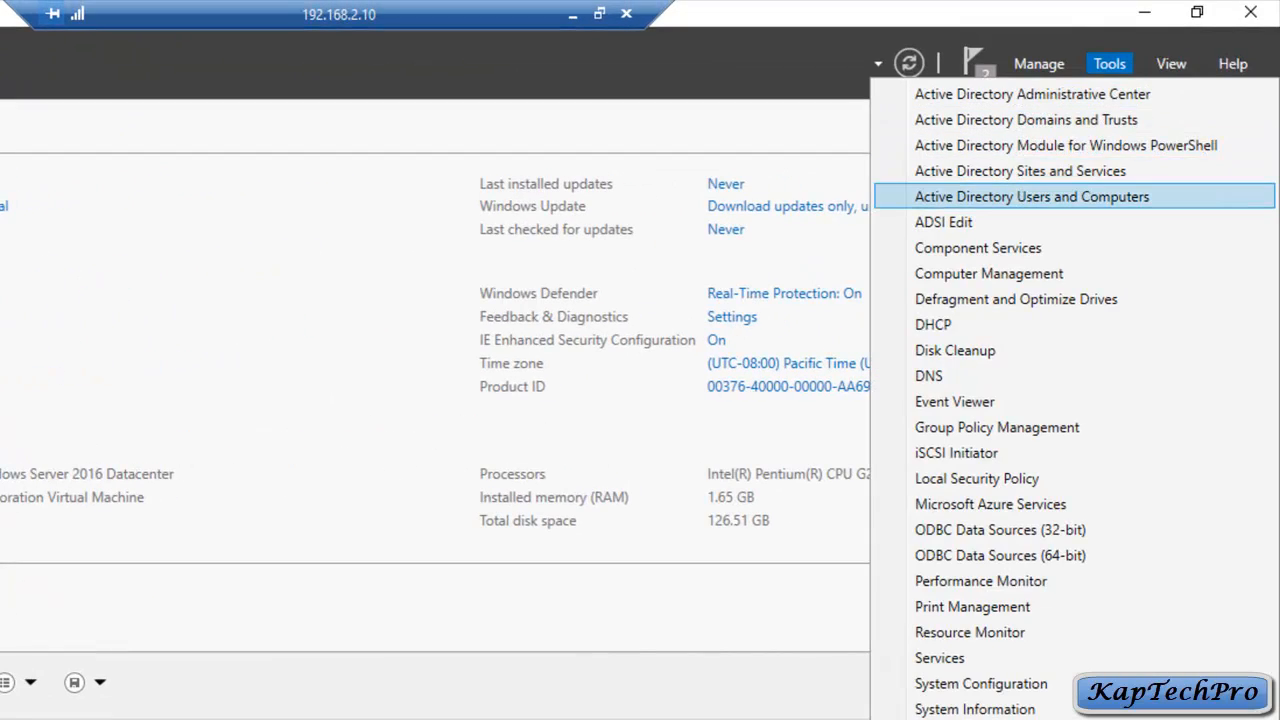
click(1032, 196)
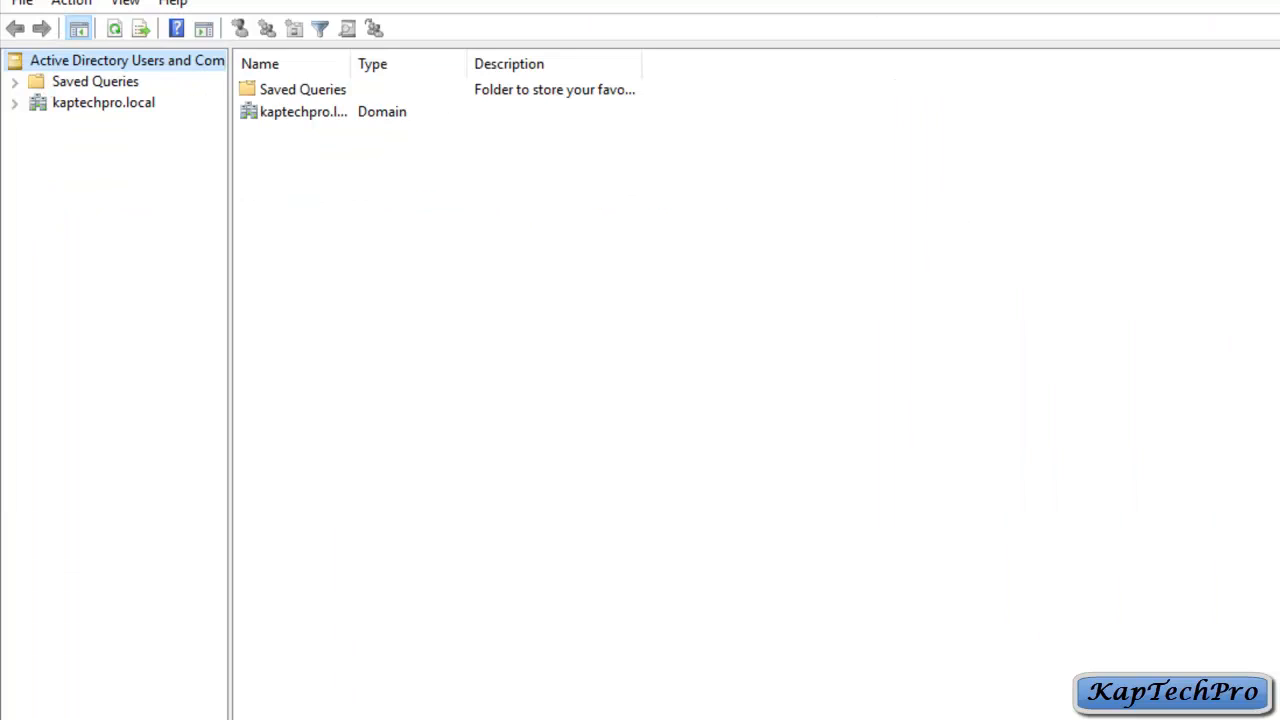
right_click(62, 103)
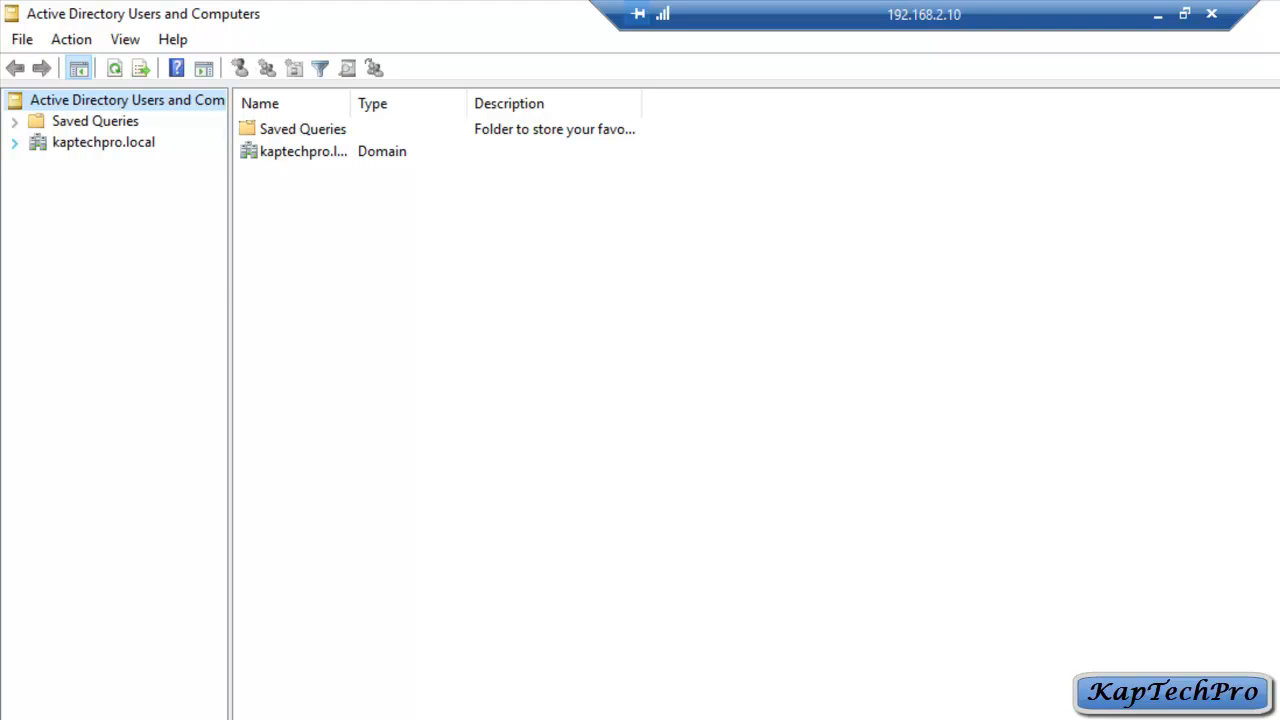
click(14, 143)
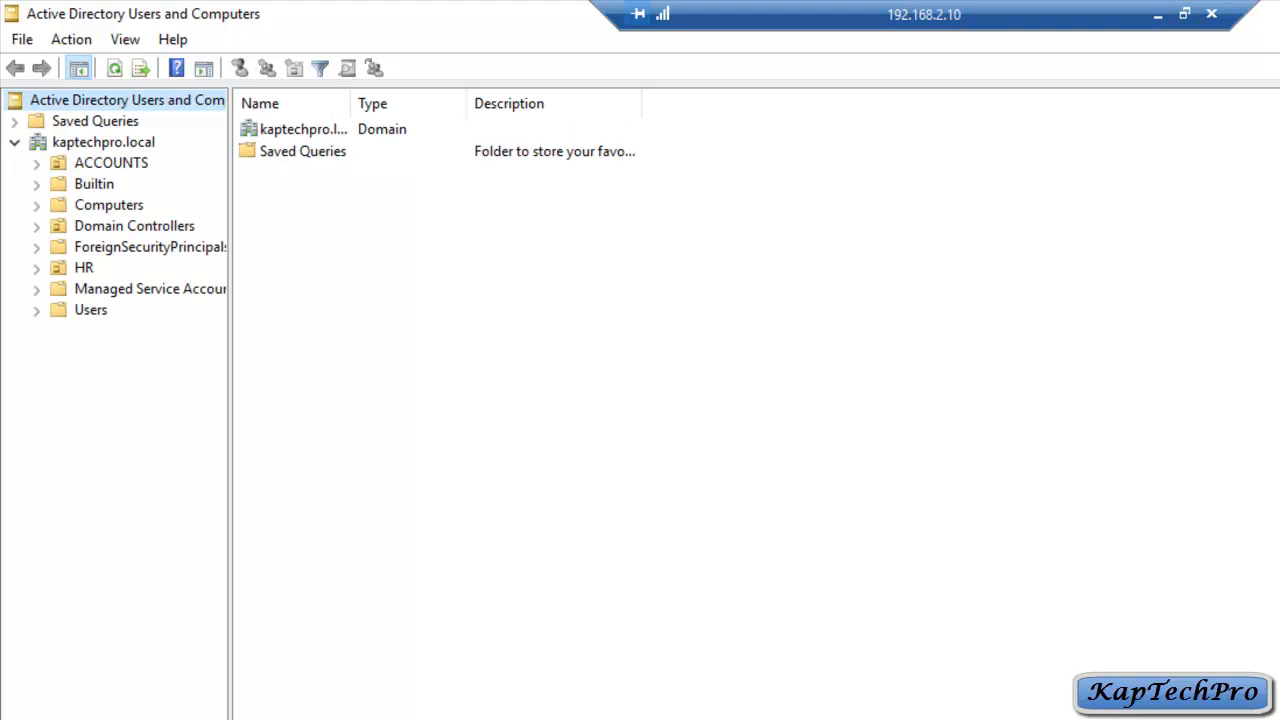
click(111, 163)
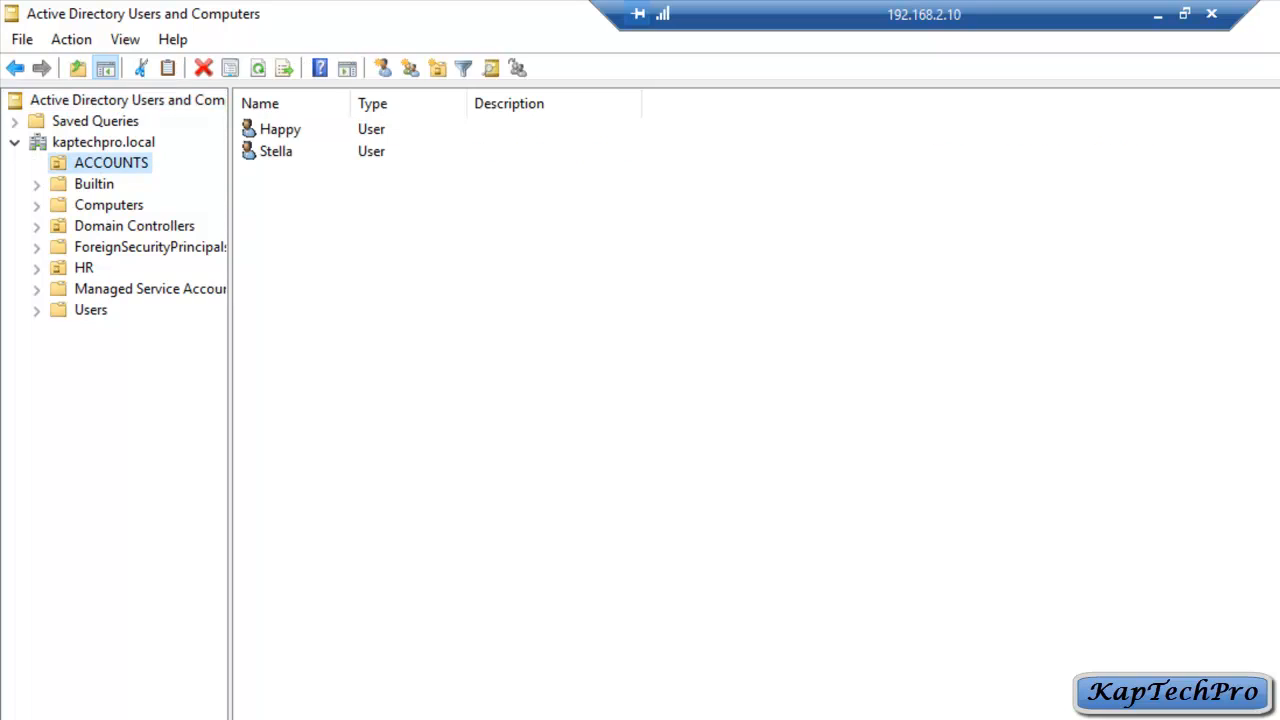
Step: Browse HR, ACCOUNTS and Computers, confirm DC2016 is the only domain controller, and switch to DC2019
click(84, 268)
click(111, 163)
click(84, 268)
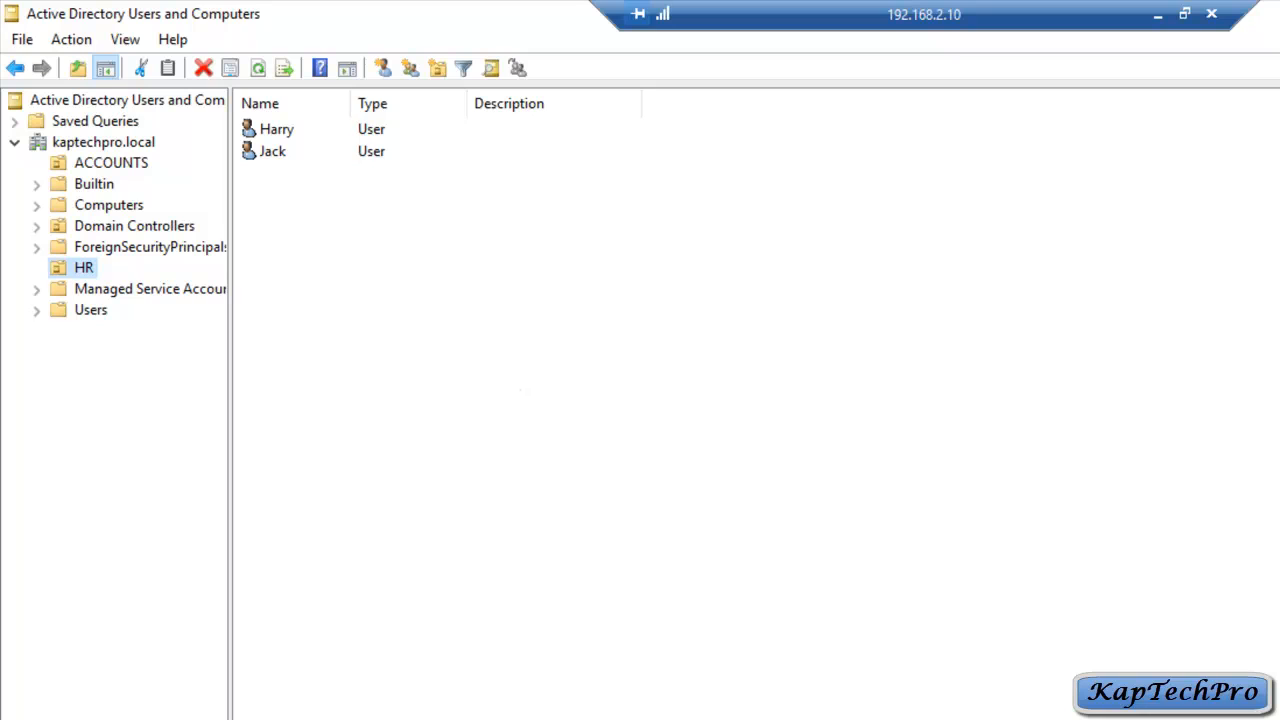
click(109, 205)
click(111, 163)
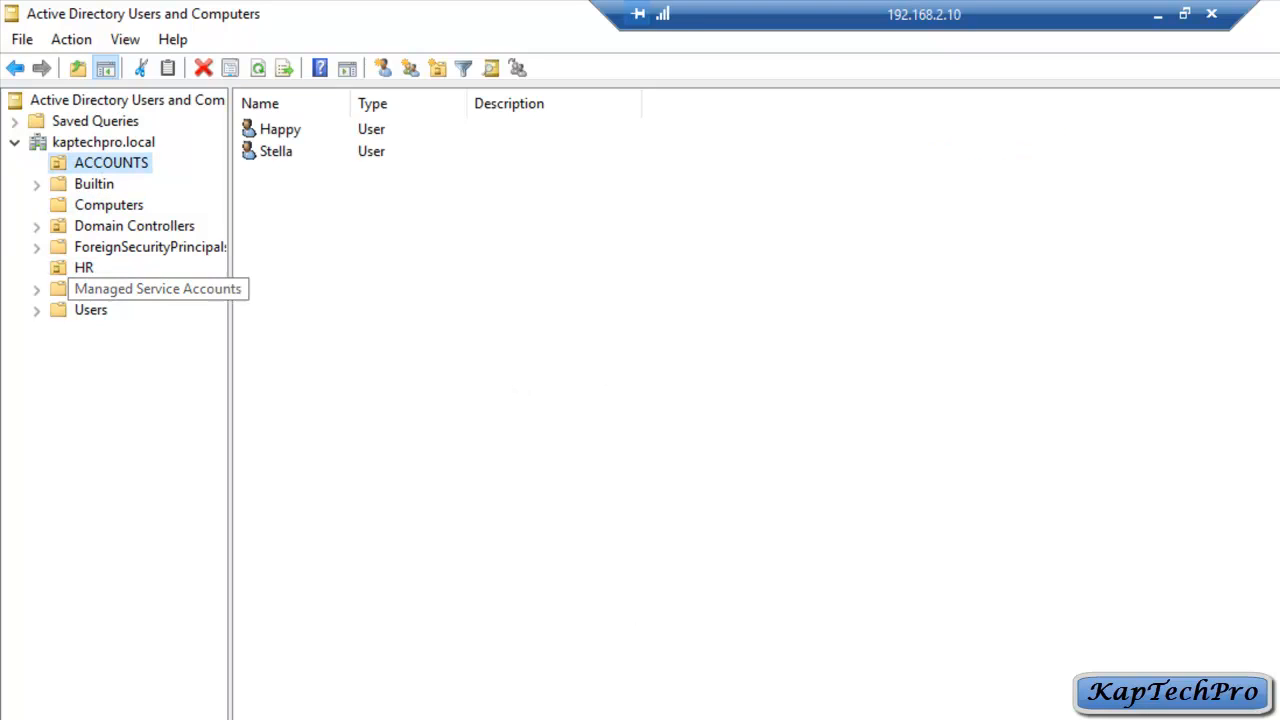
click(134, 226)
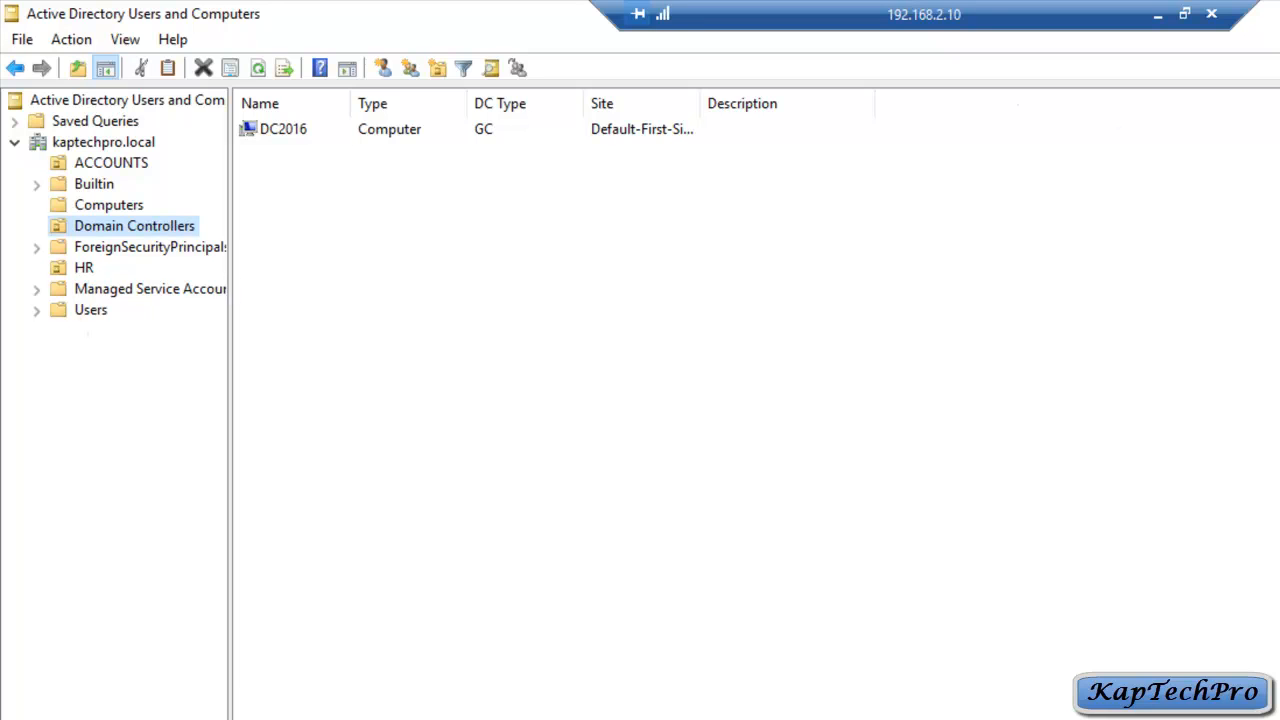
key(alt+Tab)
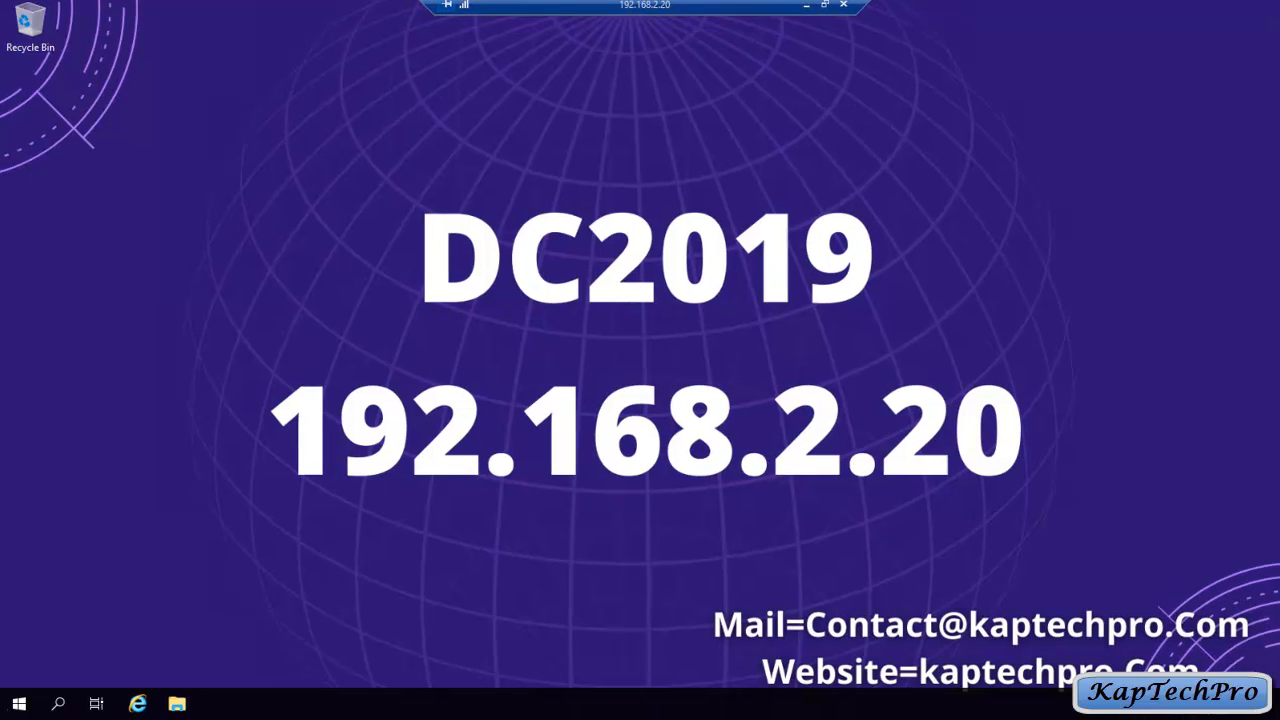
Step: Launch Server Manager on DC2019 and open the Local Server page's network adapter settings
click(19, 704)
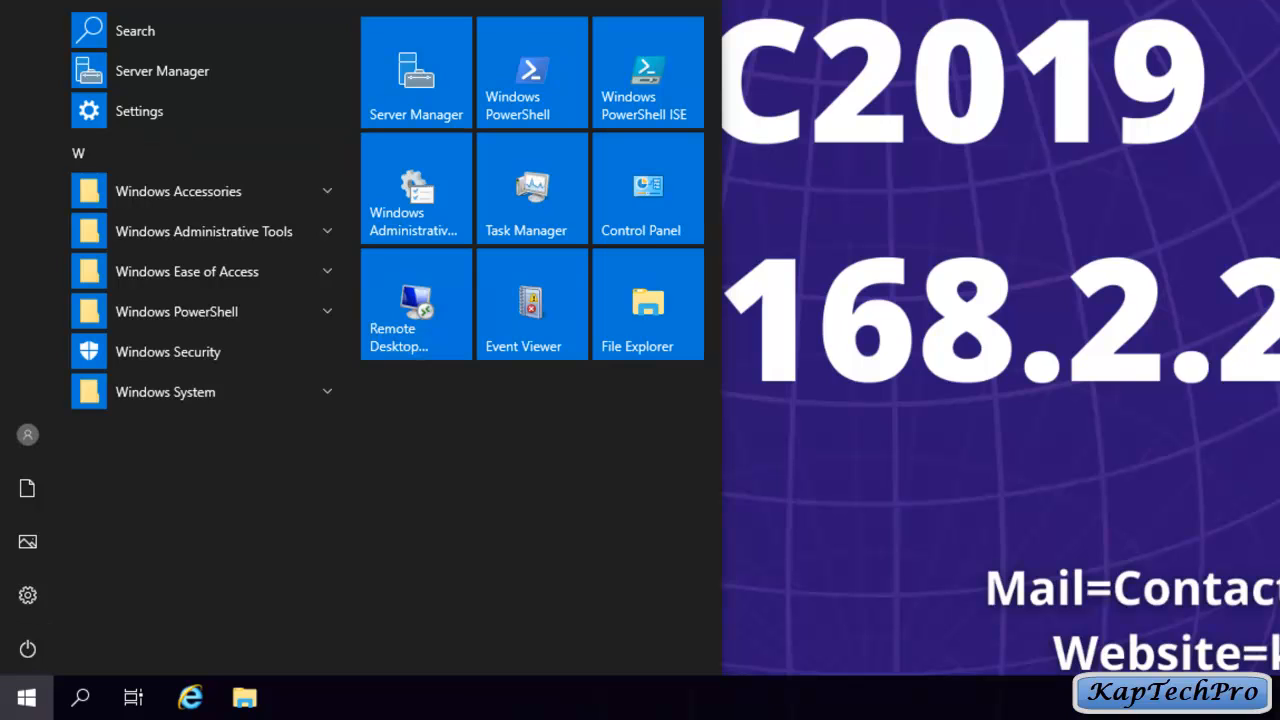
click(407, 79)
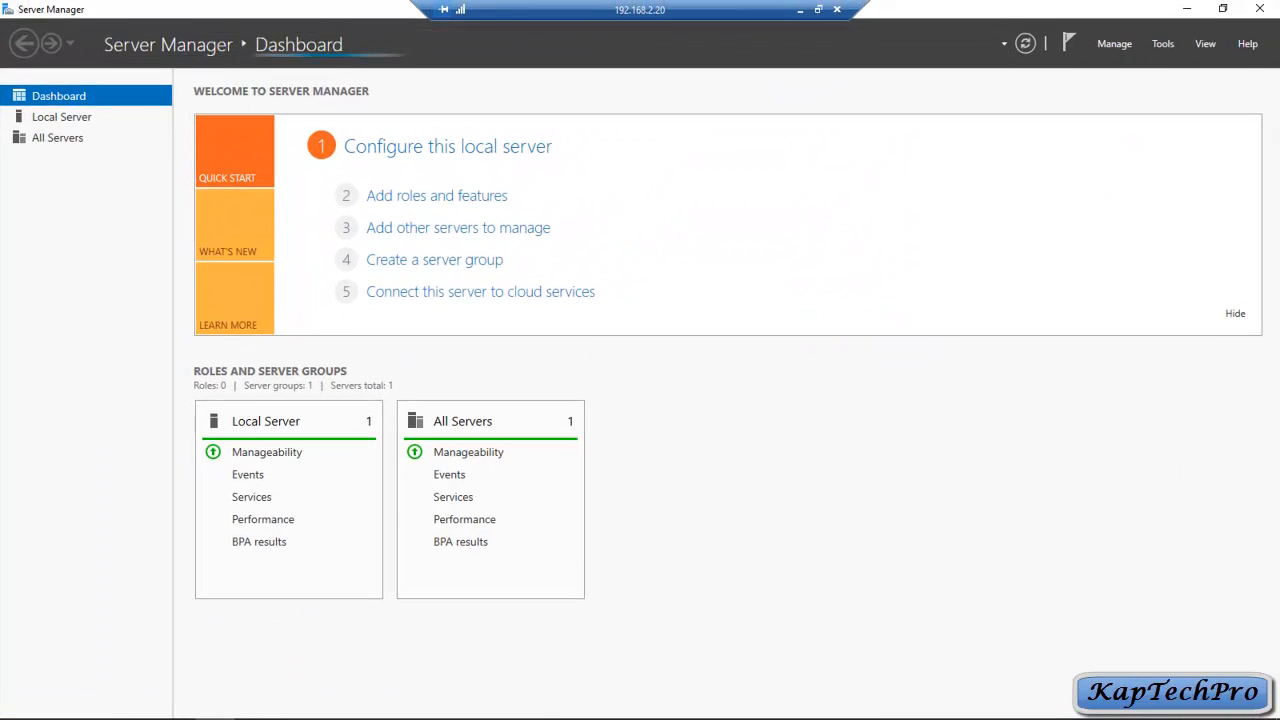
click(61, 117)
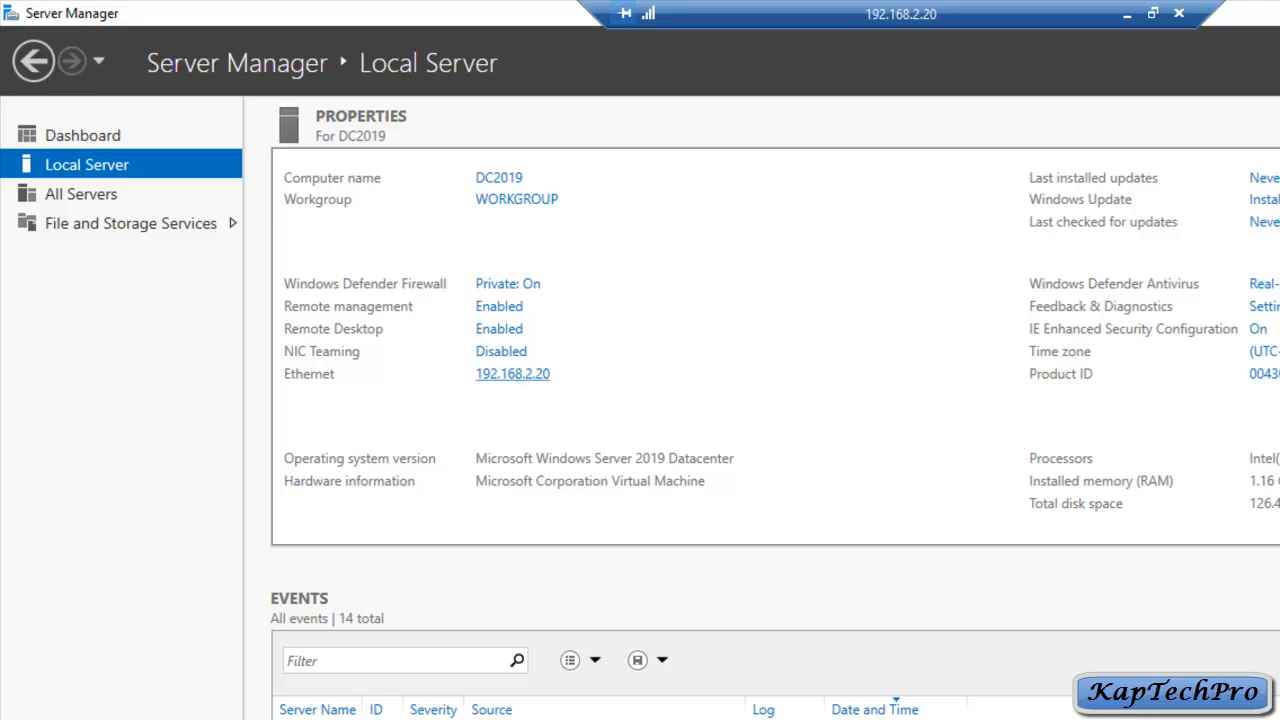
click(512, 374)
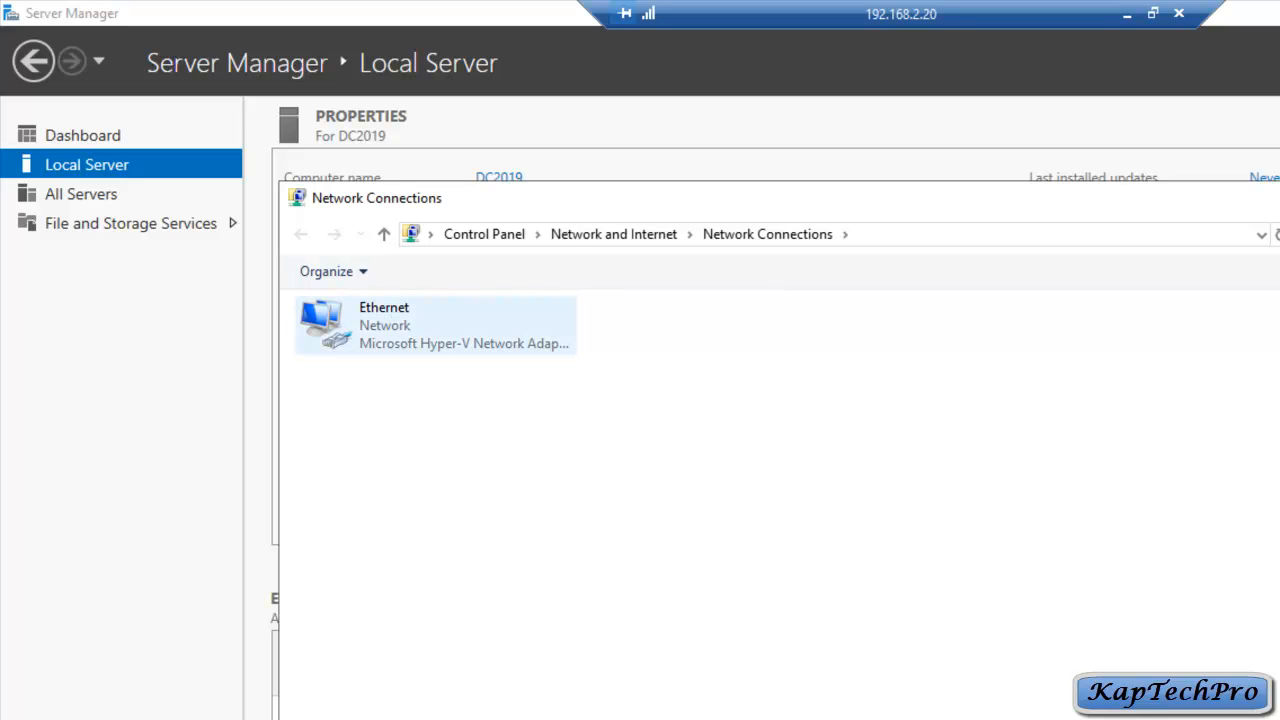
Step: Open the IPv4 settings in the Ethernet adapter's properties
right_click(401, 321)
click(468, 536)
right_click(390, 320)
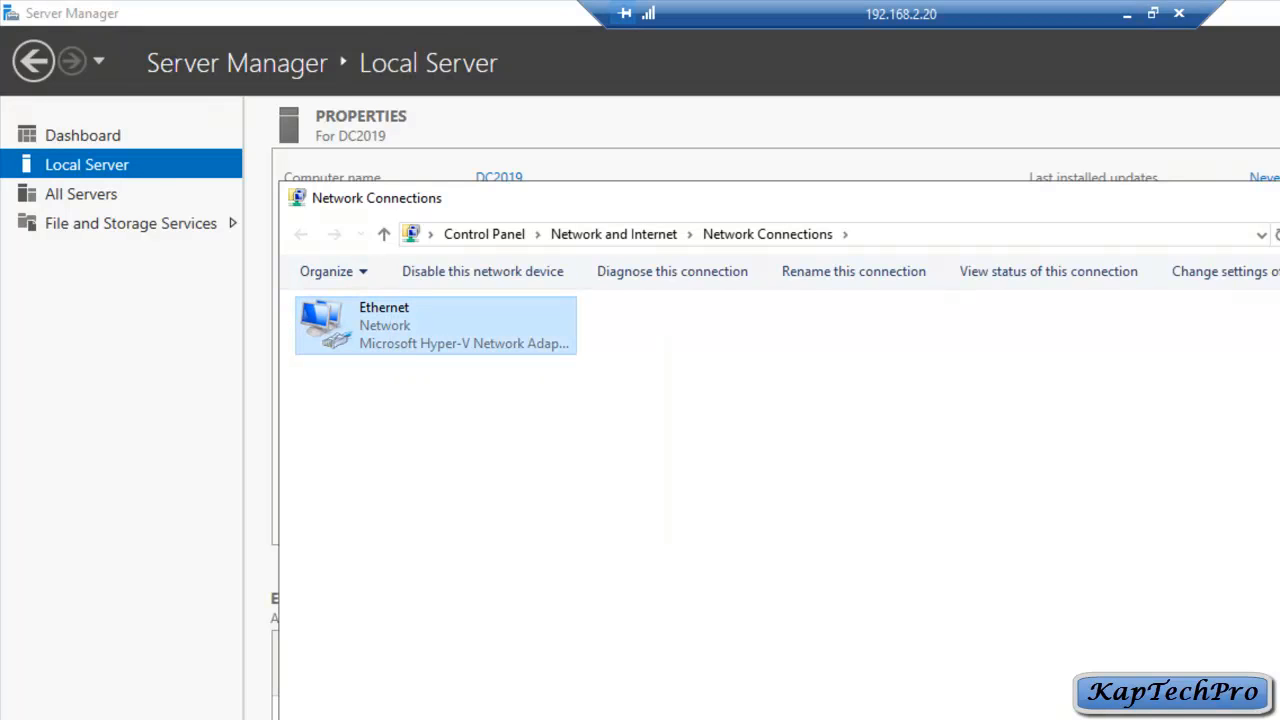
click(468, 534)
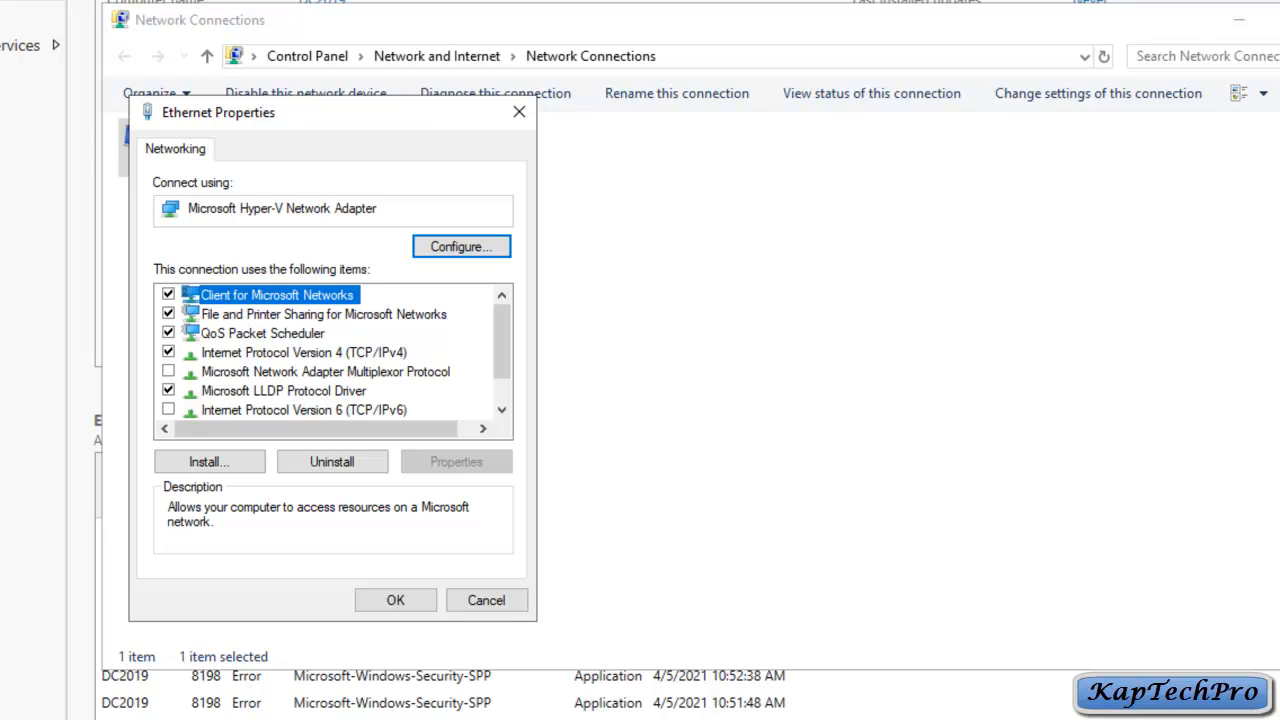
double_click(304, 353)
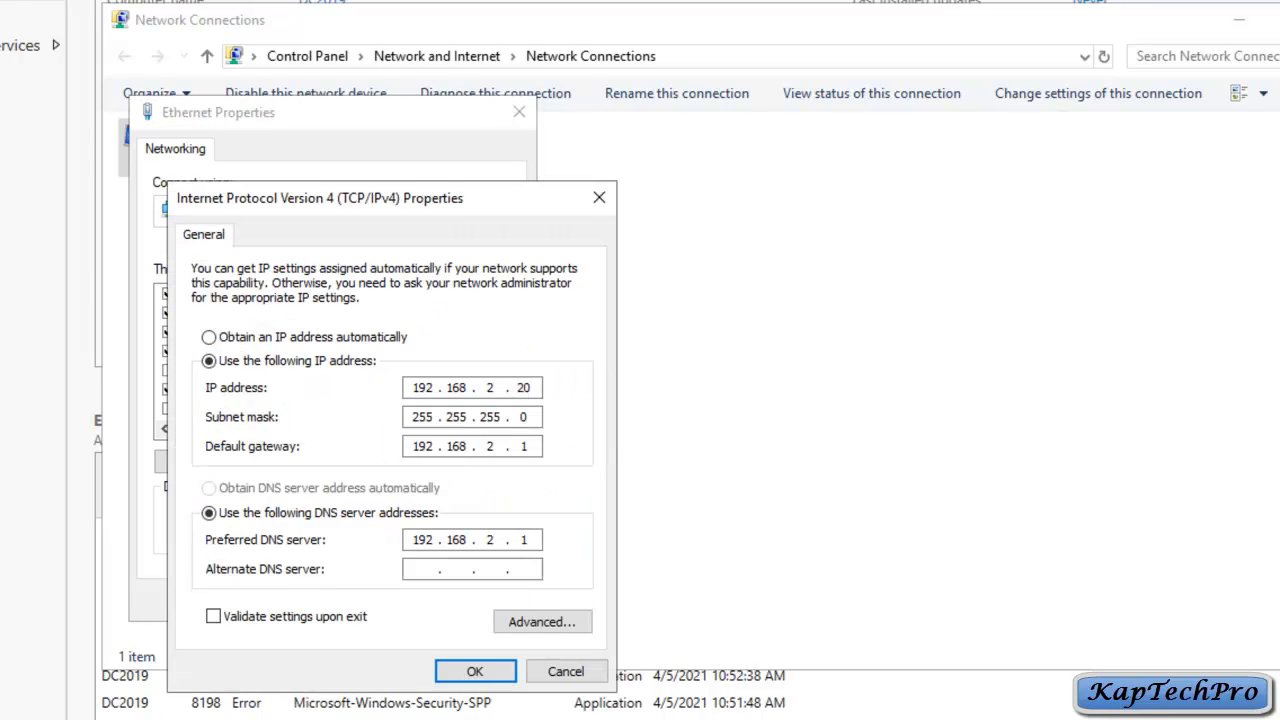
drag(390, 198, 404, 160)
Step: Change the preferred DNS server's last octet from 1 to 20 and save the adapter settings
click(542, 501)
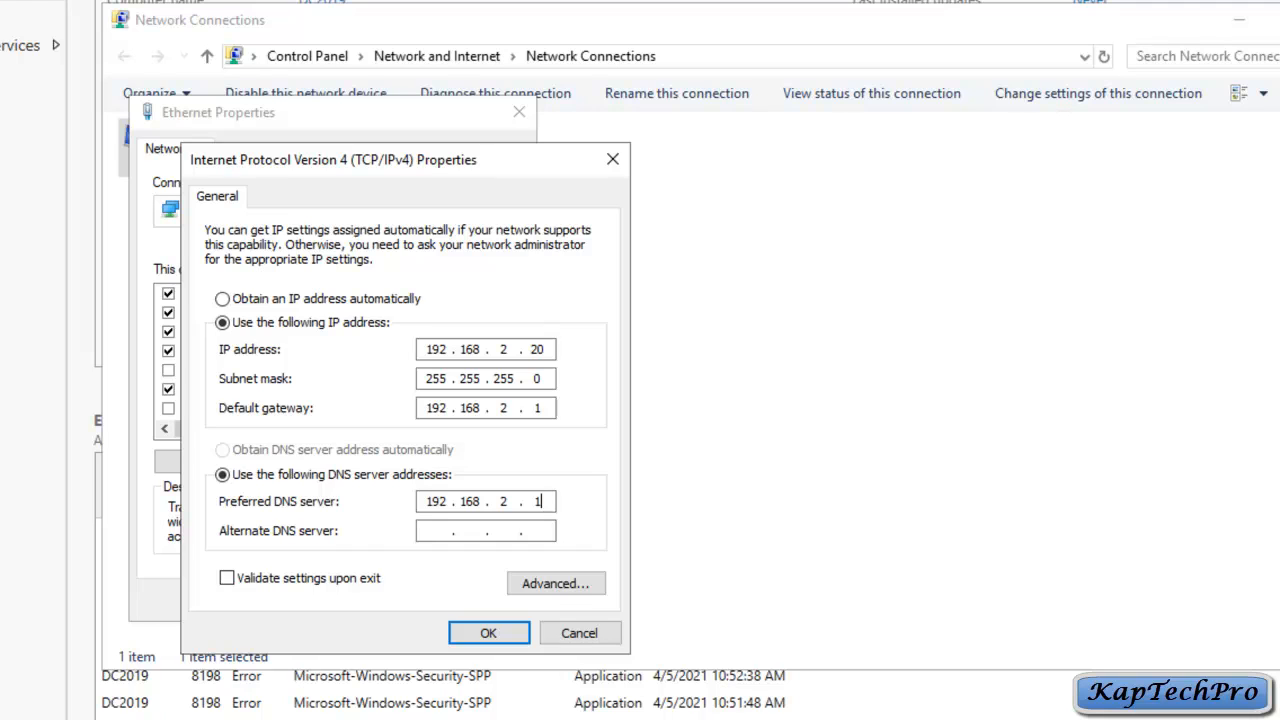
key(BackSpace)
text(20)
click(488, 632)
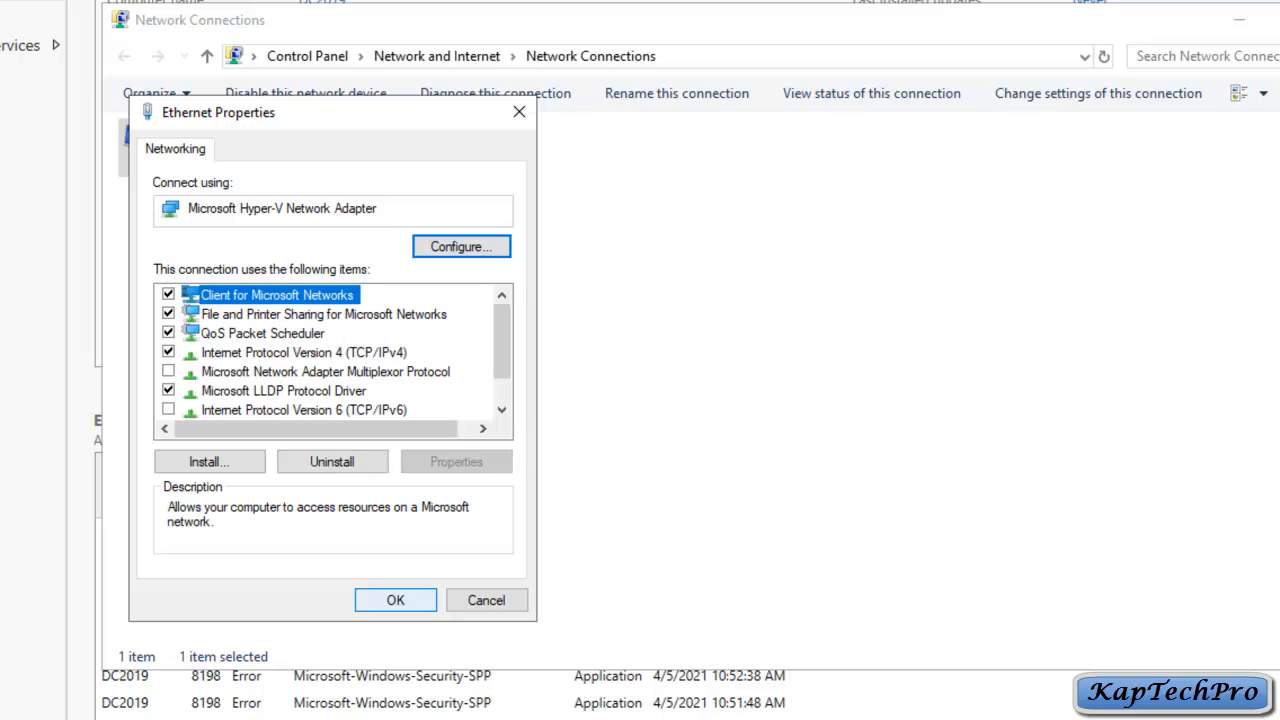
key(Return)
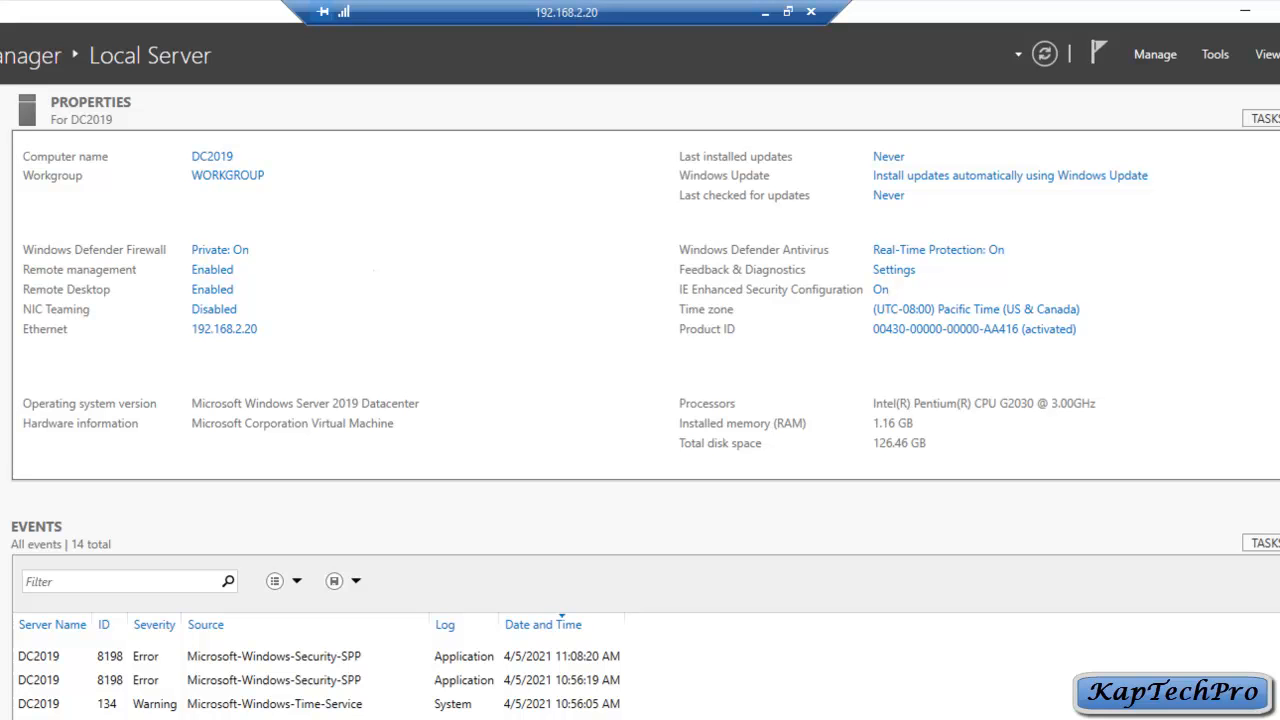
key(super+x)
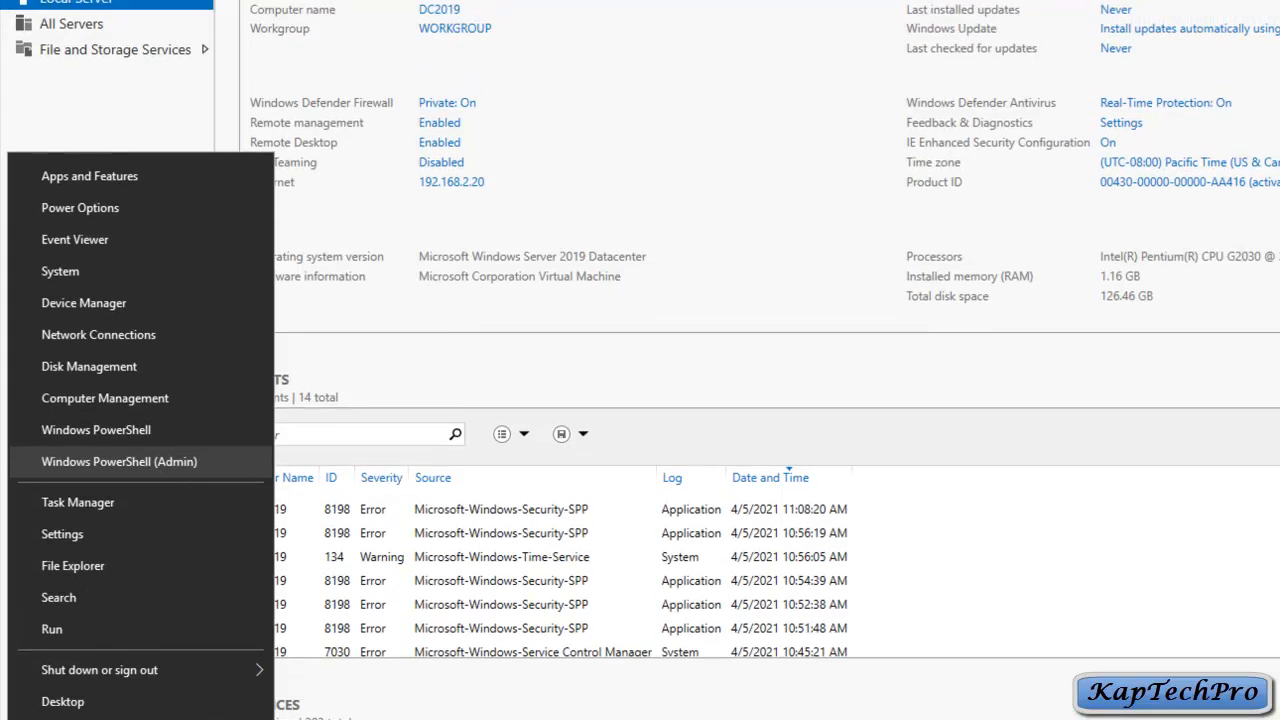
Step: Ping 192.168.2.10 from an administrator PowerShell, confirming 0% loss, then close the console
key(Return)
text(pin)
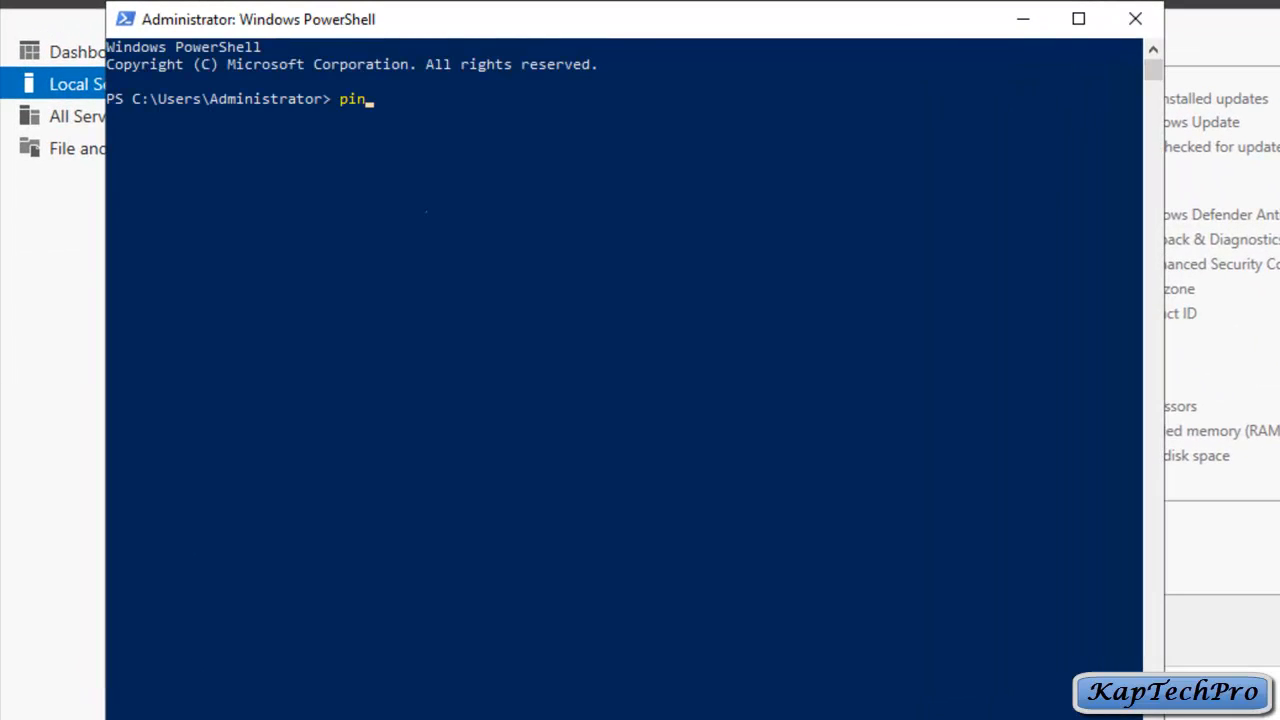
text(g 192.168.2.10)
key(Return)
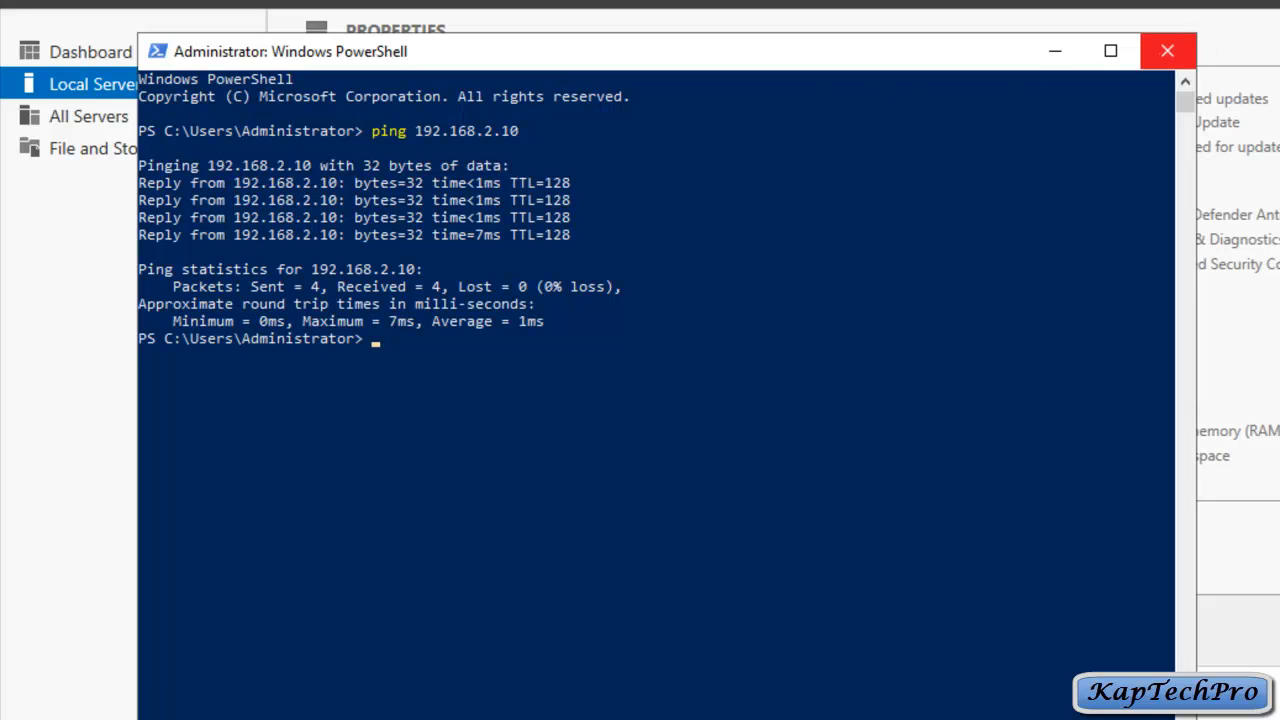
click(1167, 50)
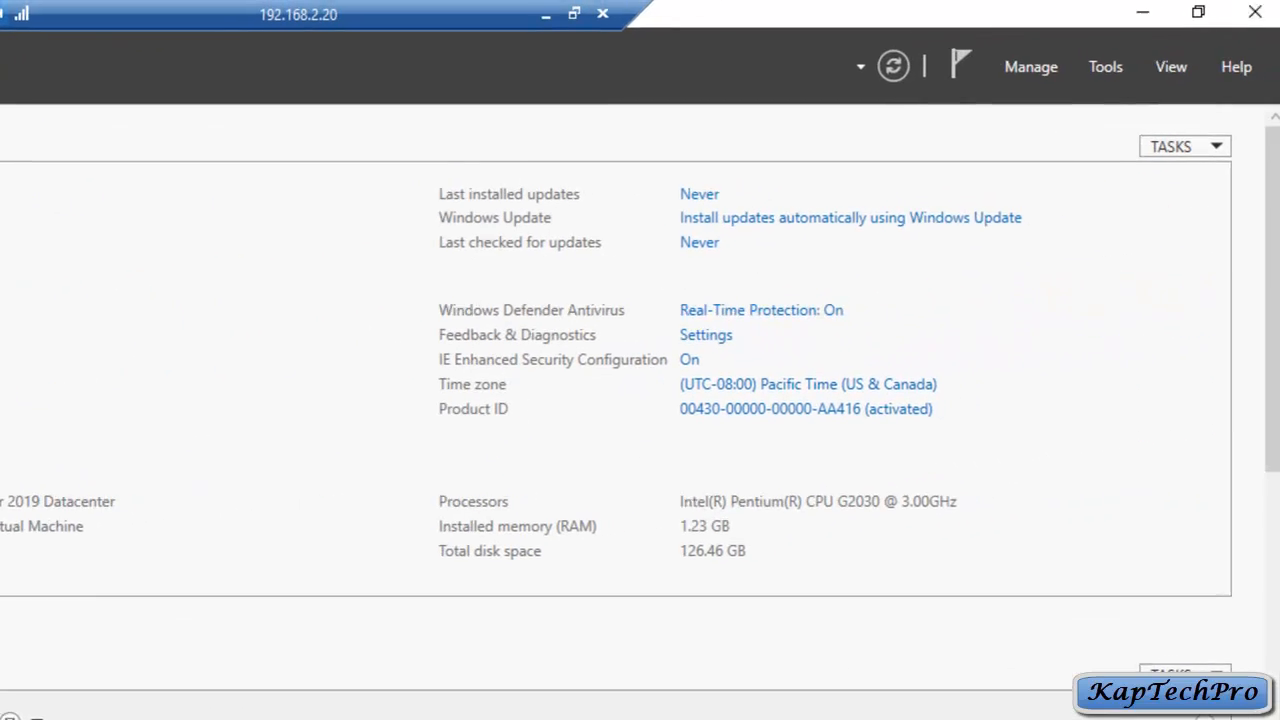
Step: Start a role-based Add Roles and Features installation targeting DC2019
click(1025, 67)
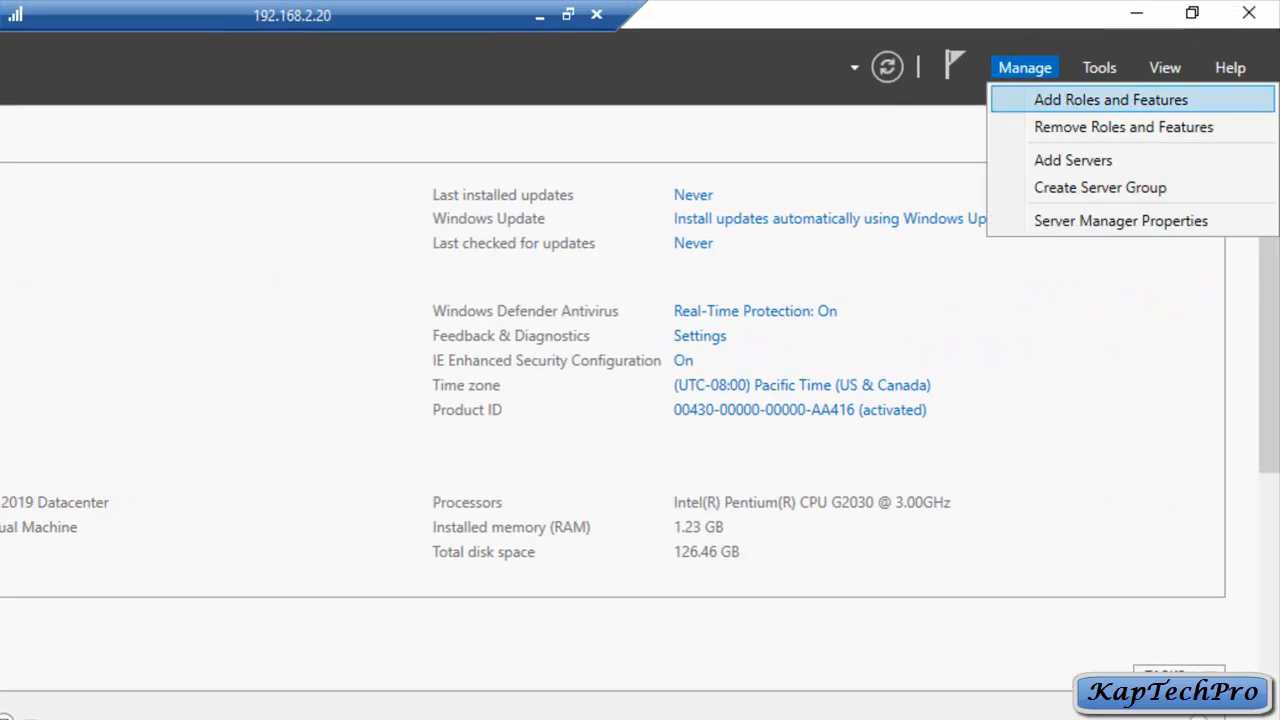
click(1110, 99)
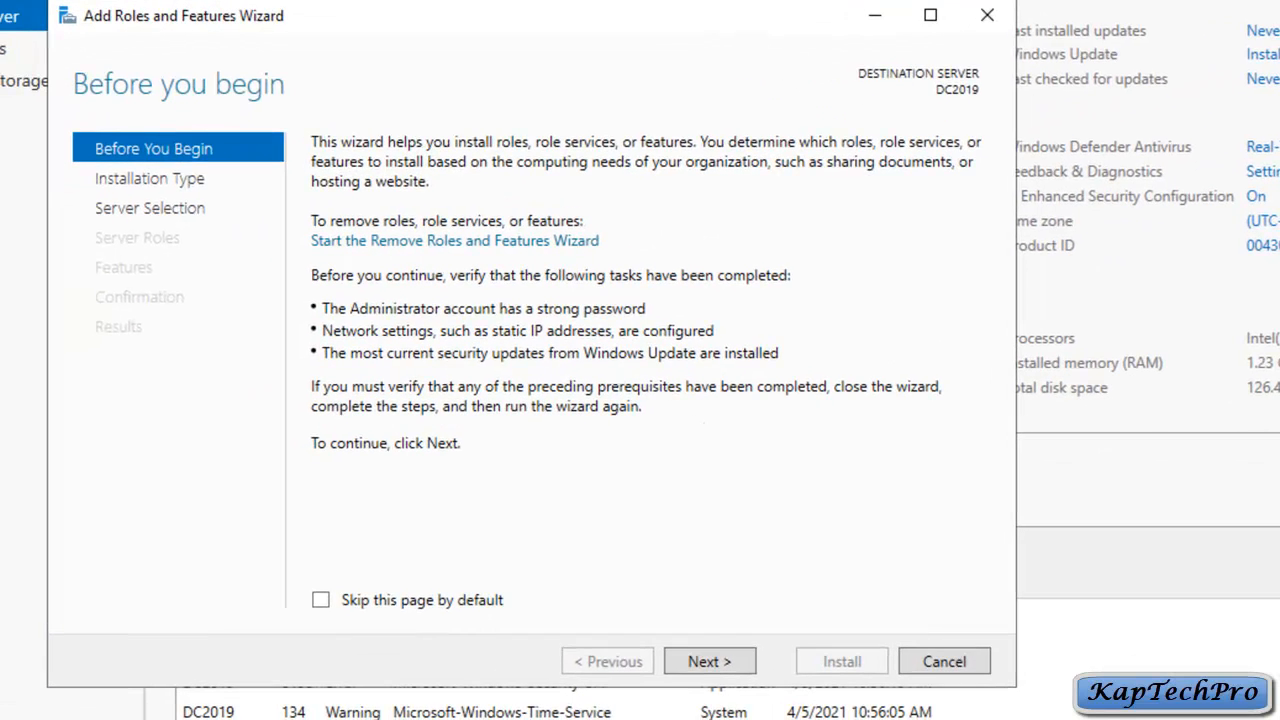
click(710, 661)
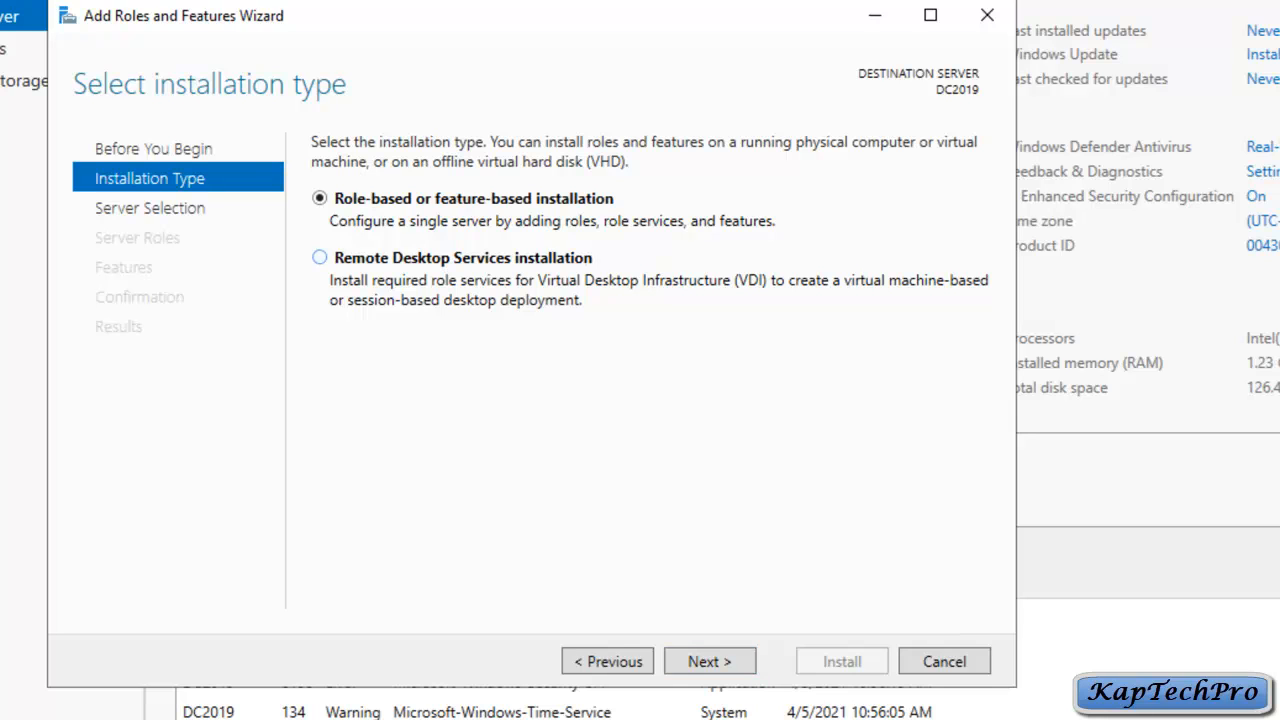
click(710, 661)
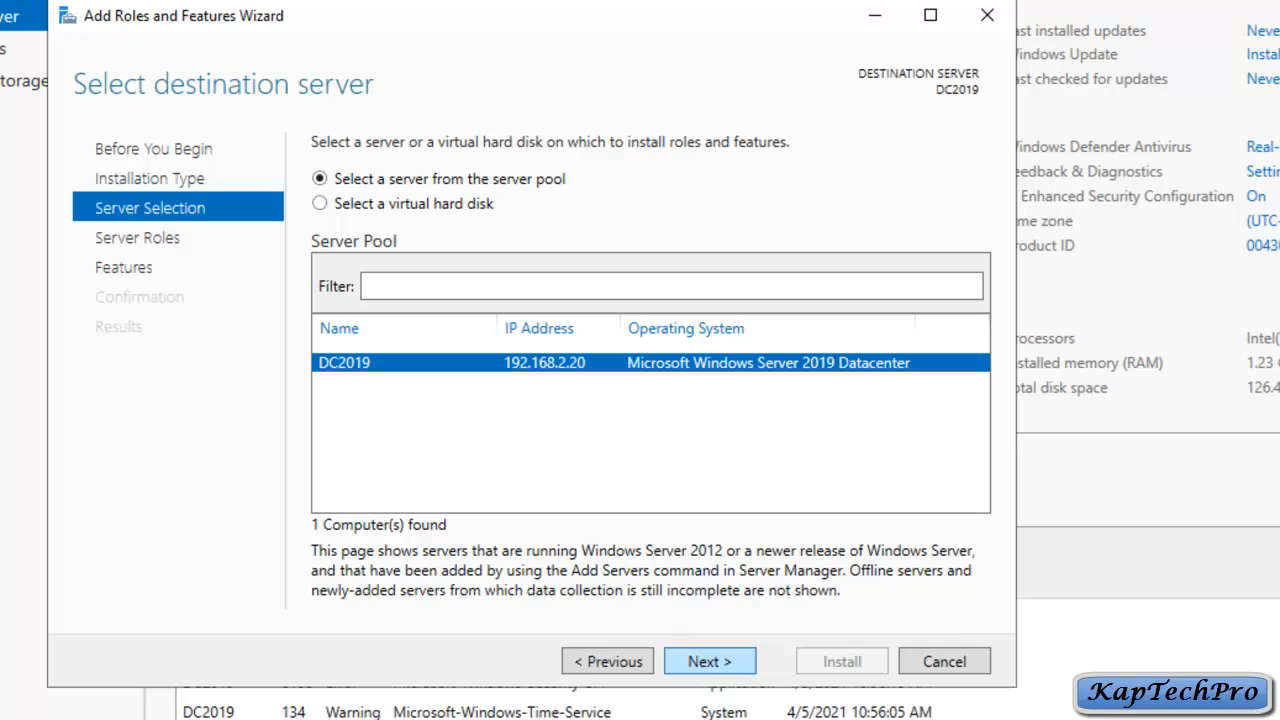
key(Return)
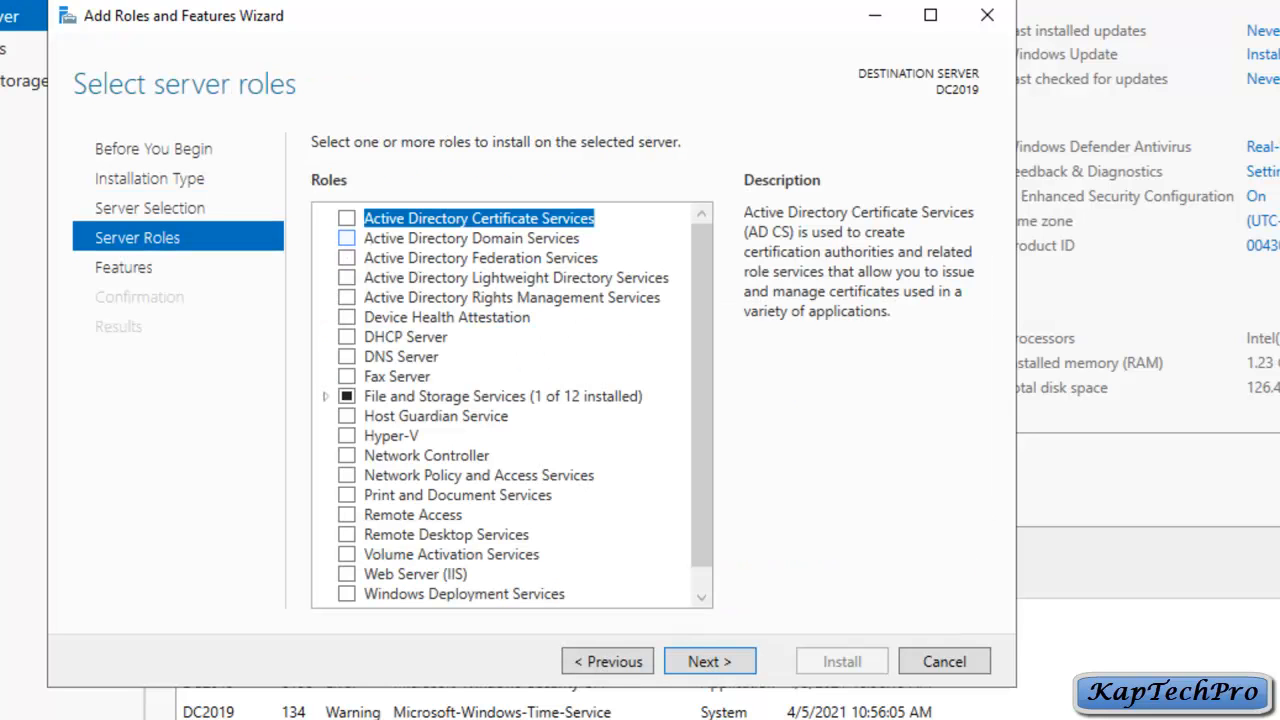
Step: Select Active Directory Domain Services with its management tools and install it
click(346, 238)
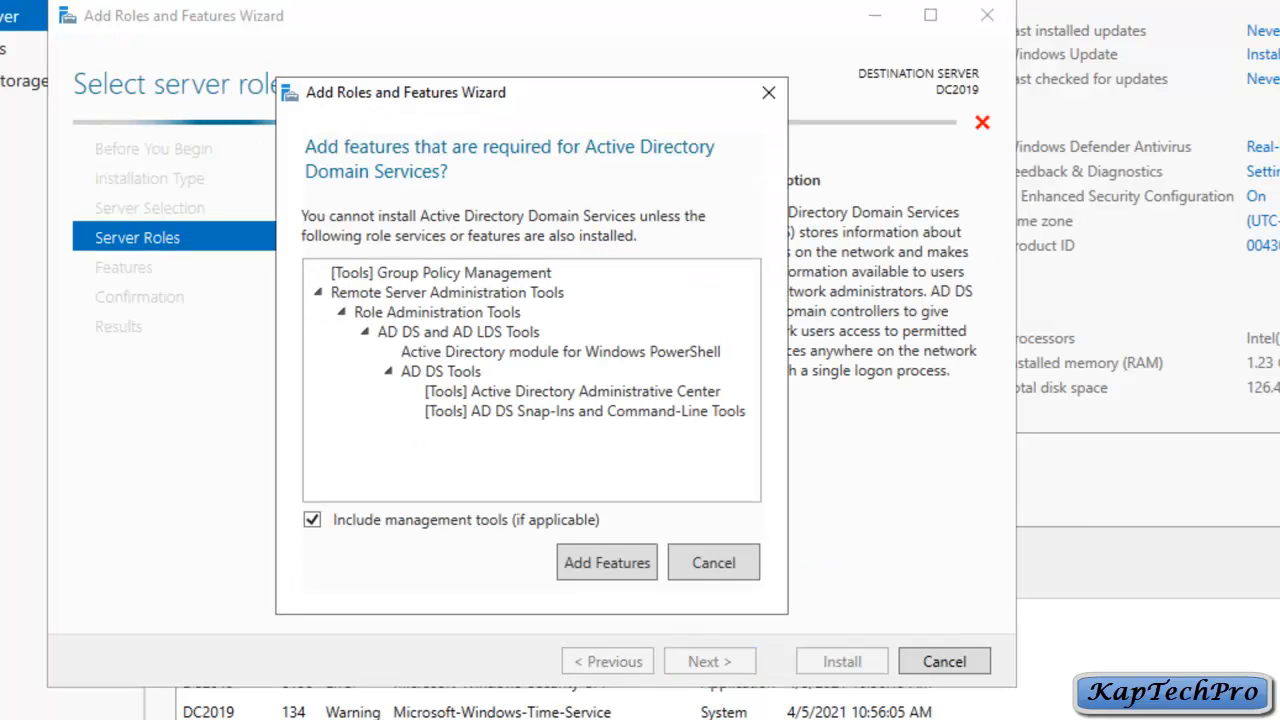
key(Return)
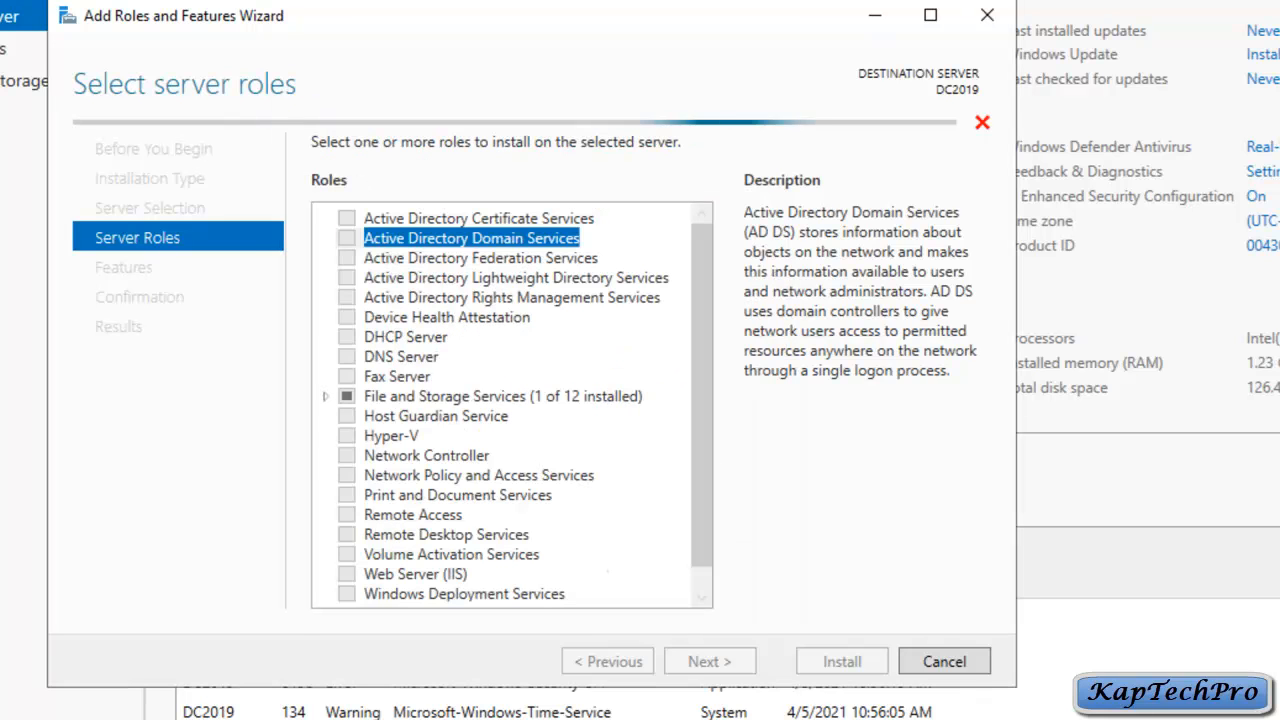
key(Return)
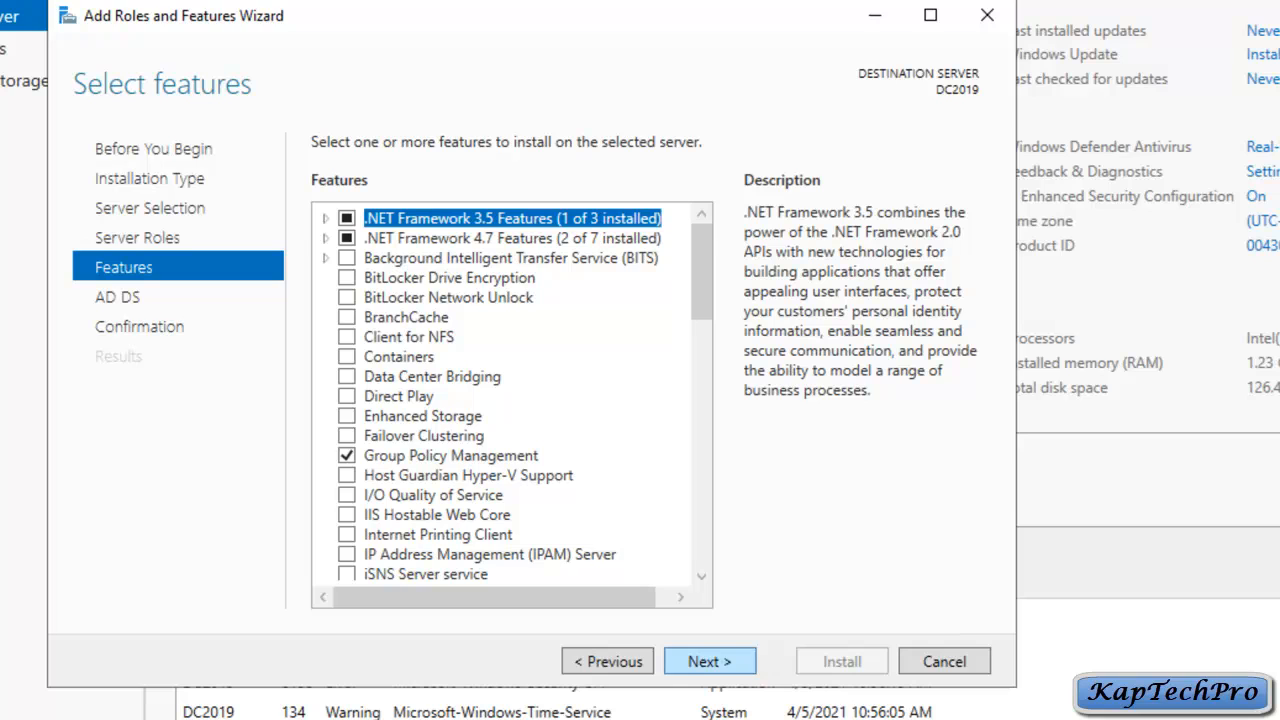
key(Return)
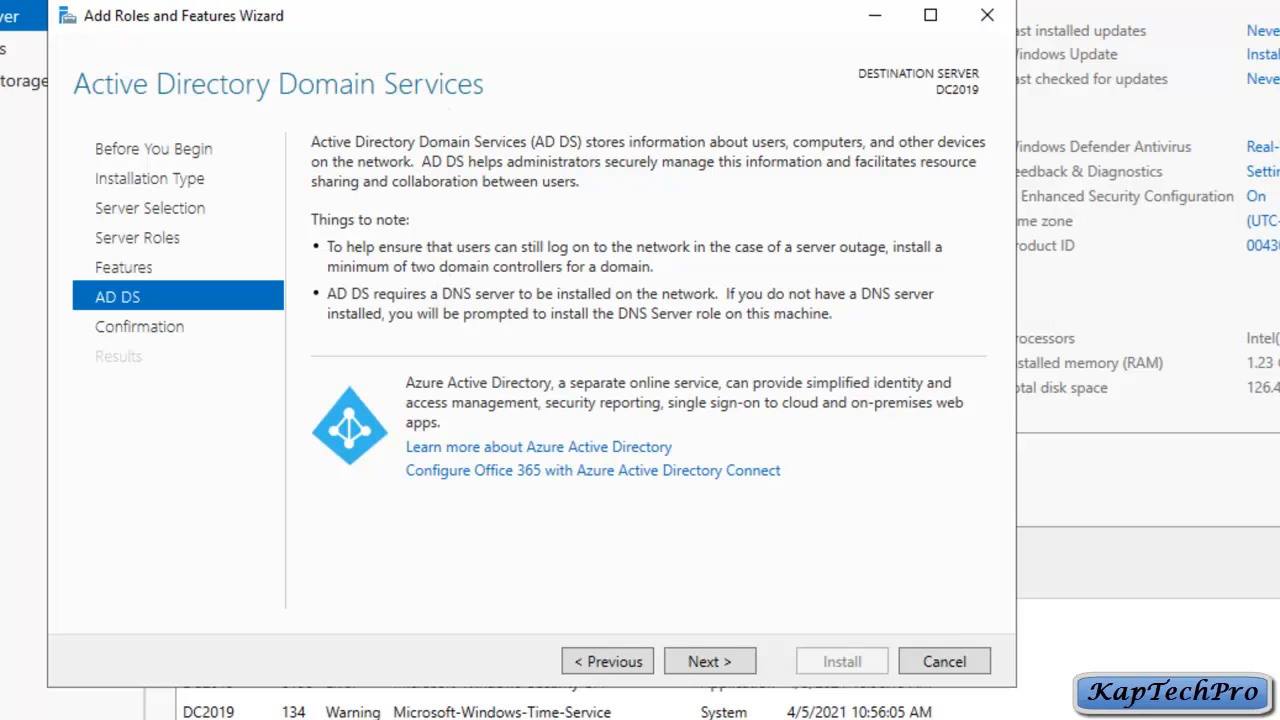
key(Return)
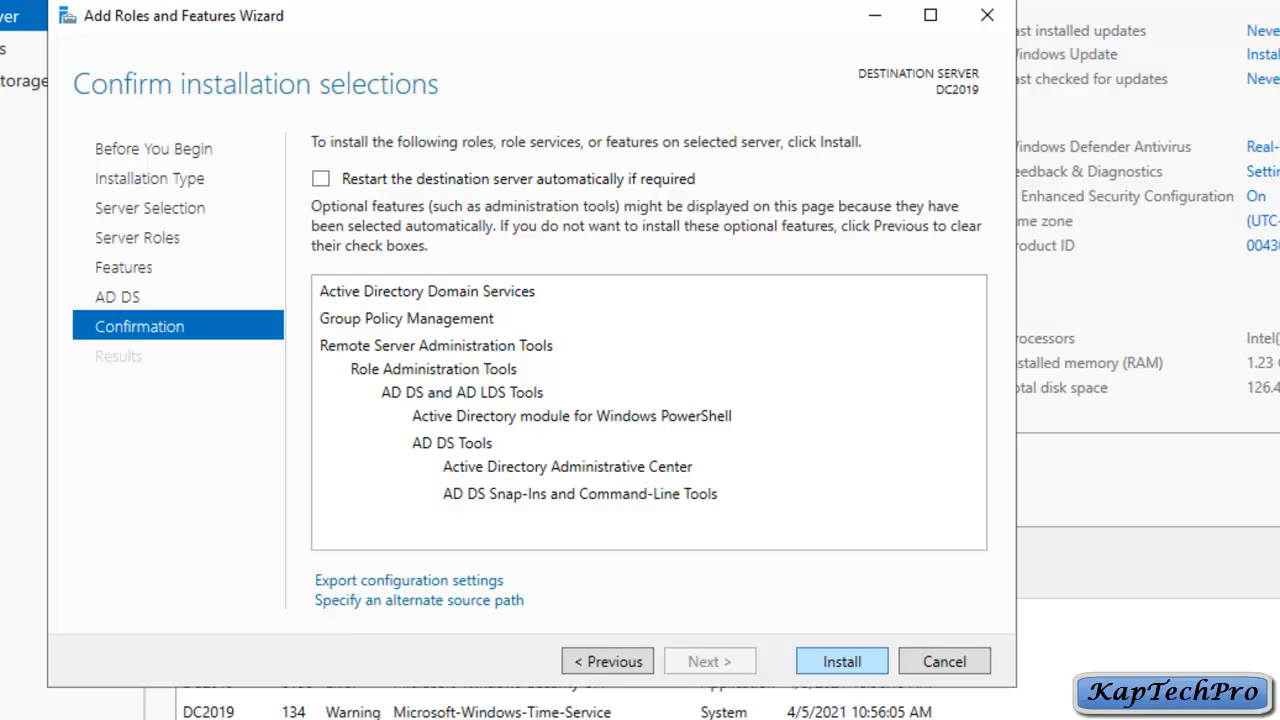
key(Return)
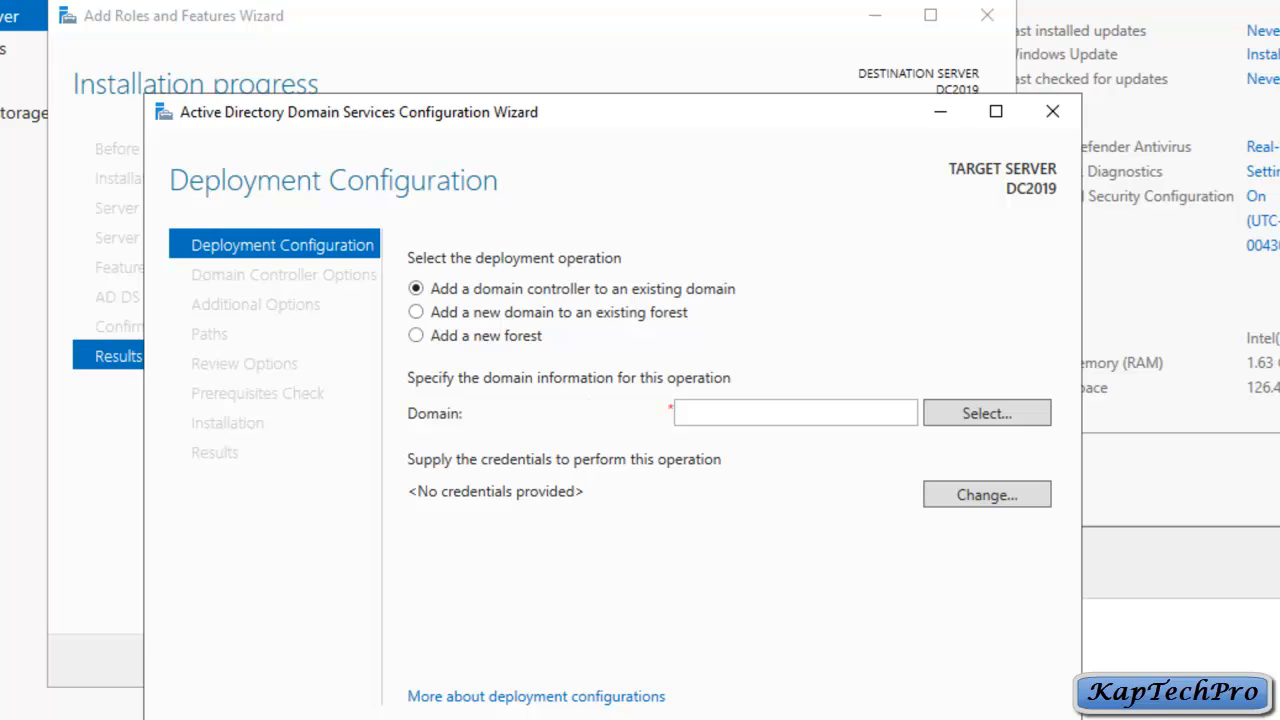
Step: Supply the kaptechpro.local domain administrator account and password as deployment credentials
key(Tab)
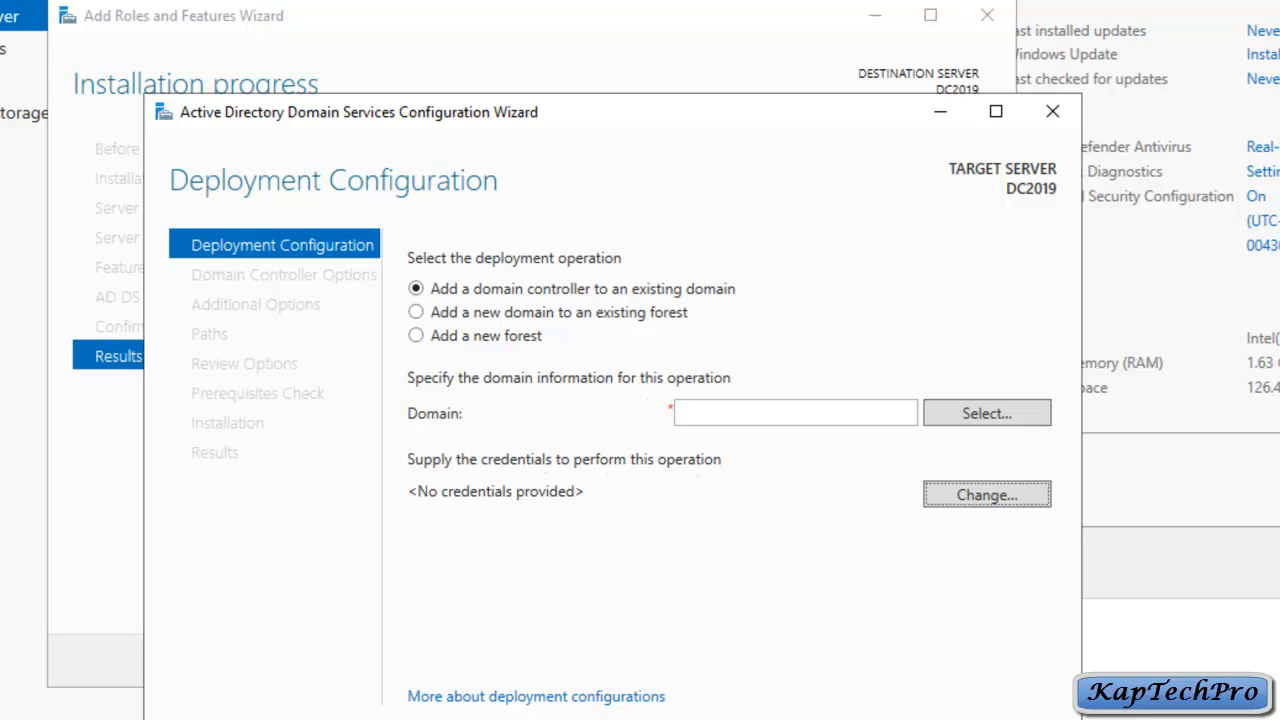
key(Return)
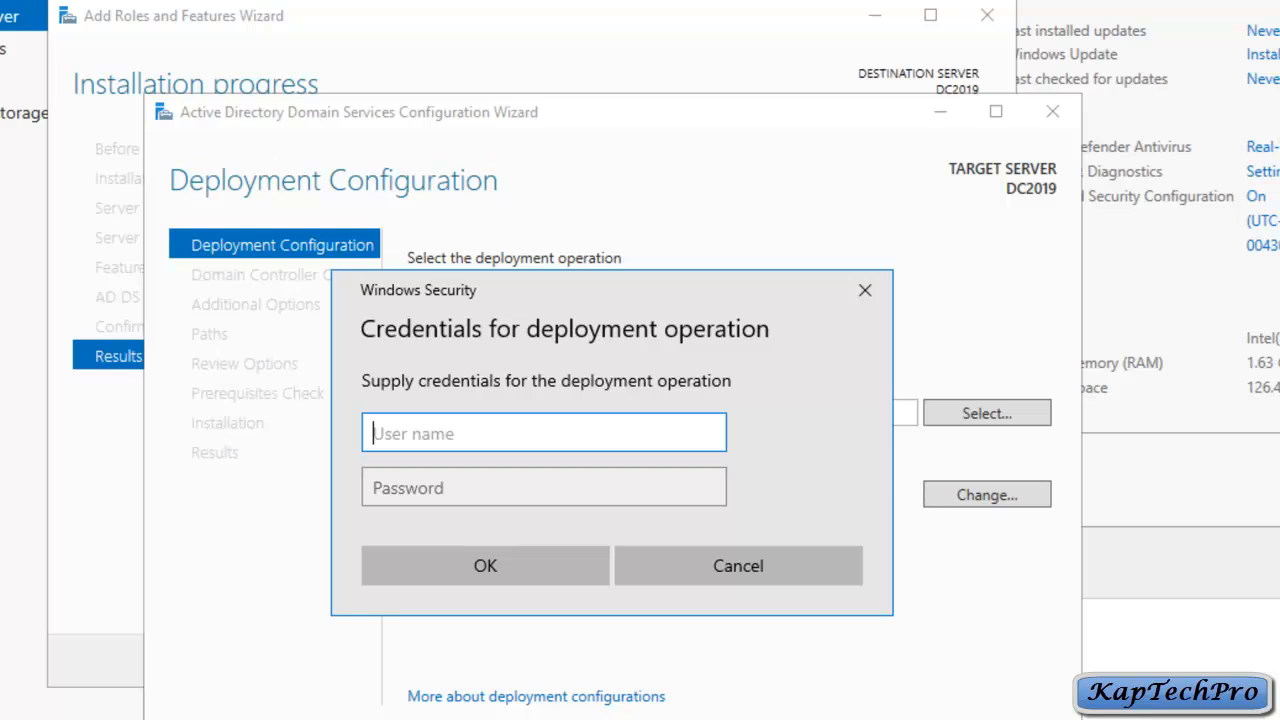
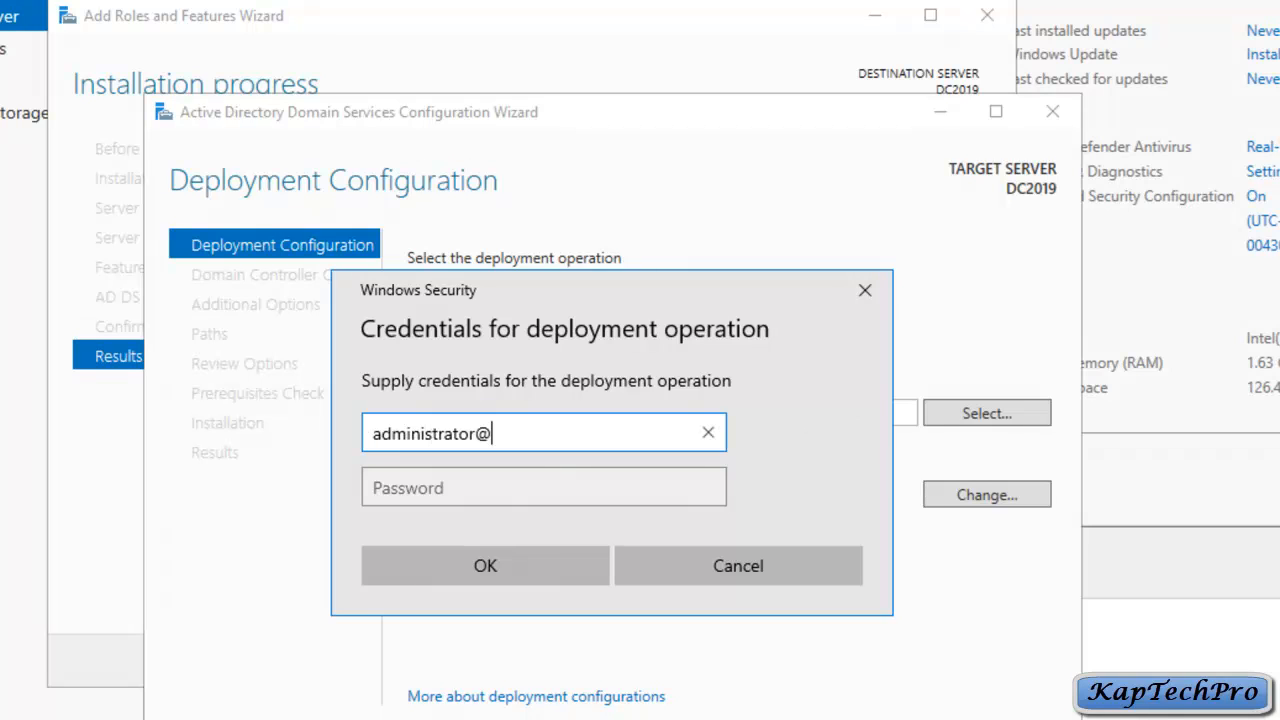
key(Tab)
text(********)
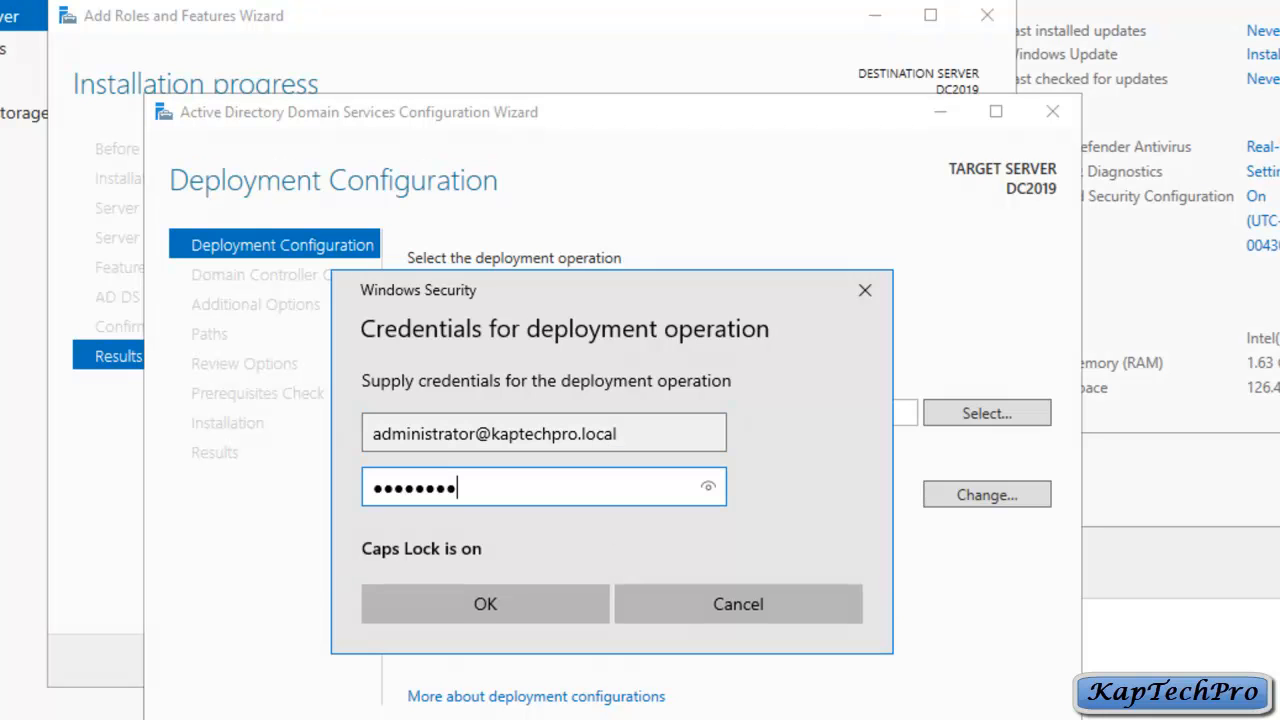
key(Return)
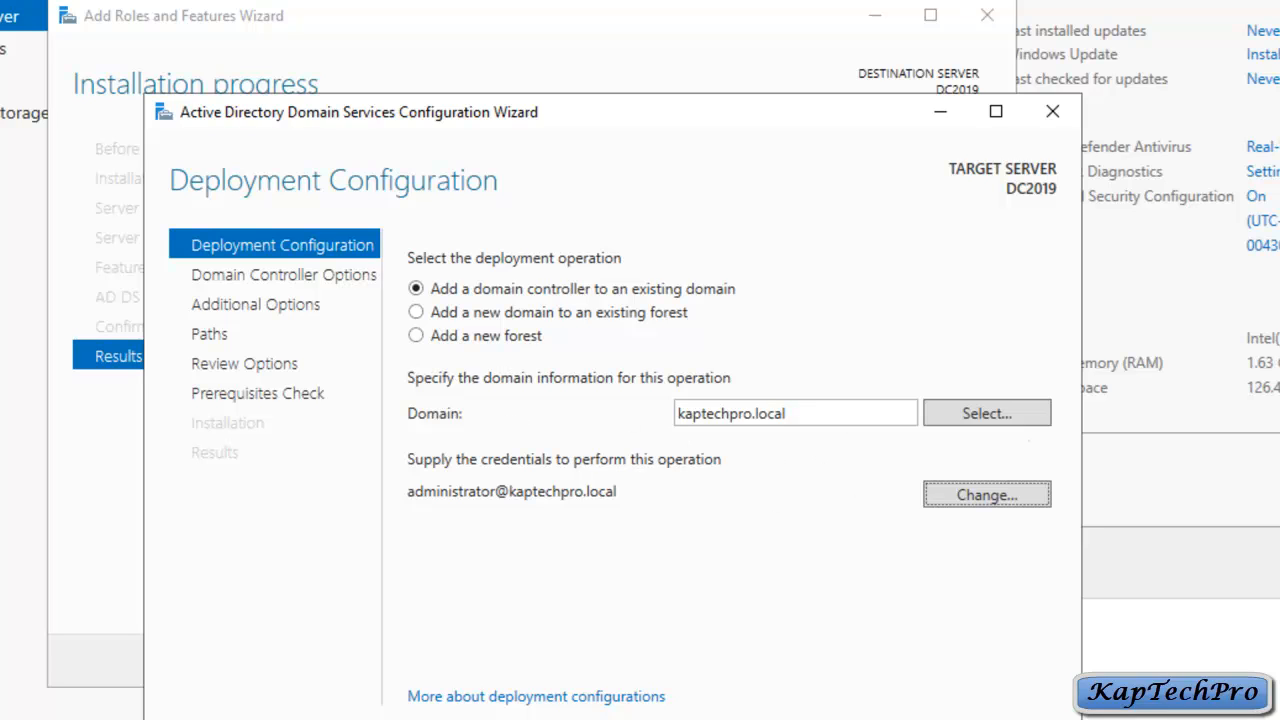
Step: Check the forest's domain list shows kaptechpro.local, then continue to Domain Controller Options
click(987, 413)
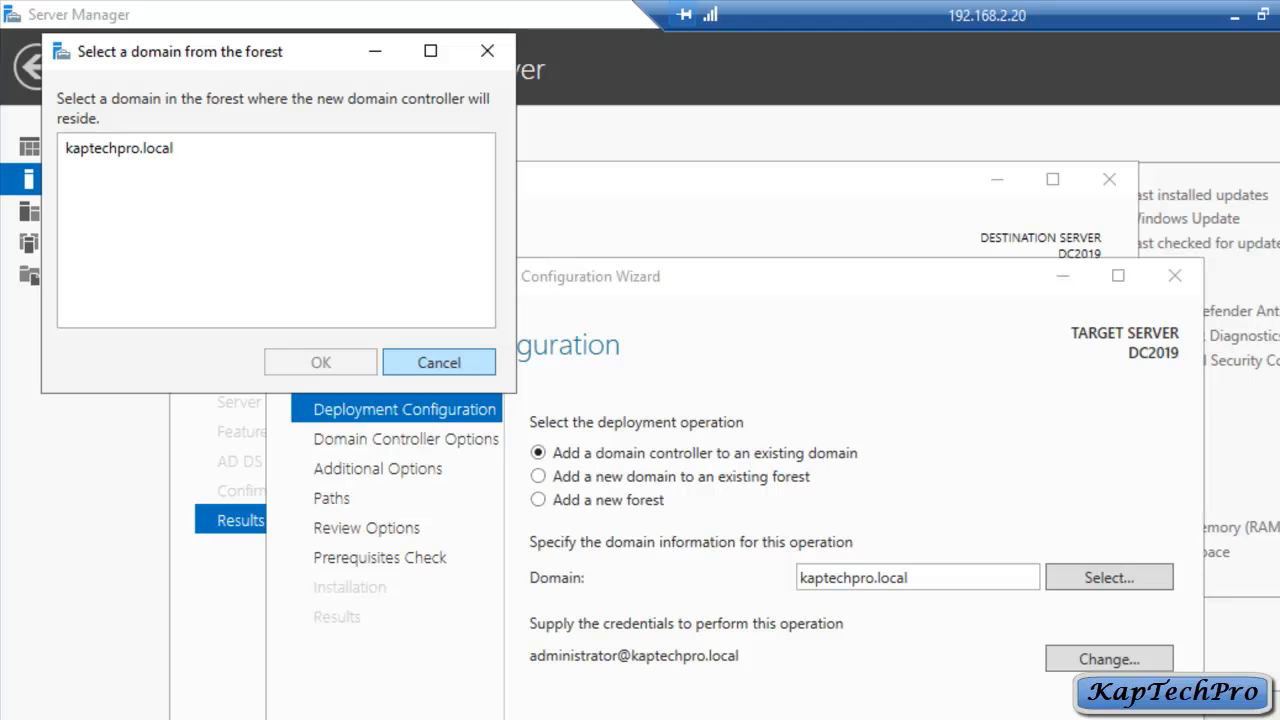
click(438, 362)
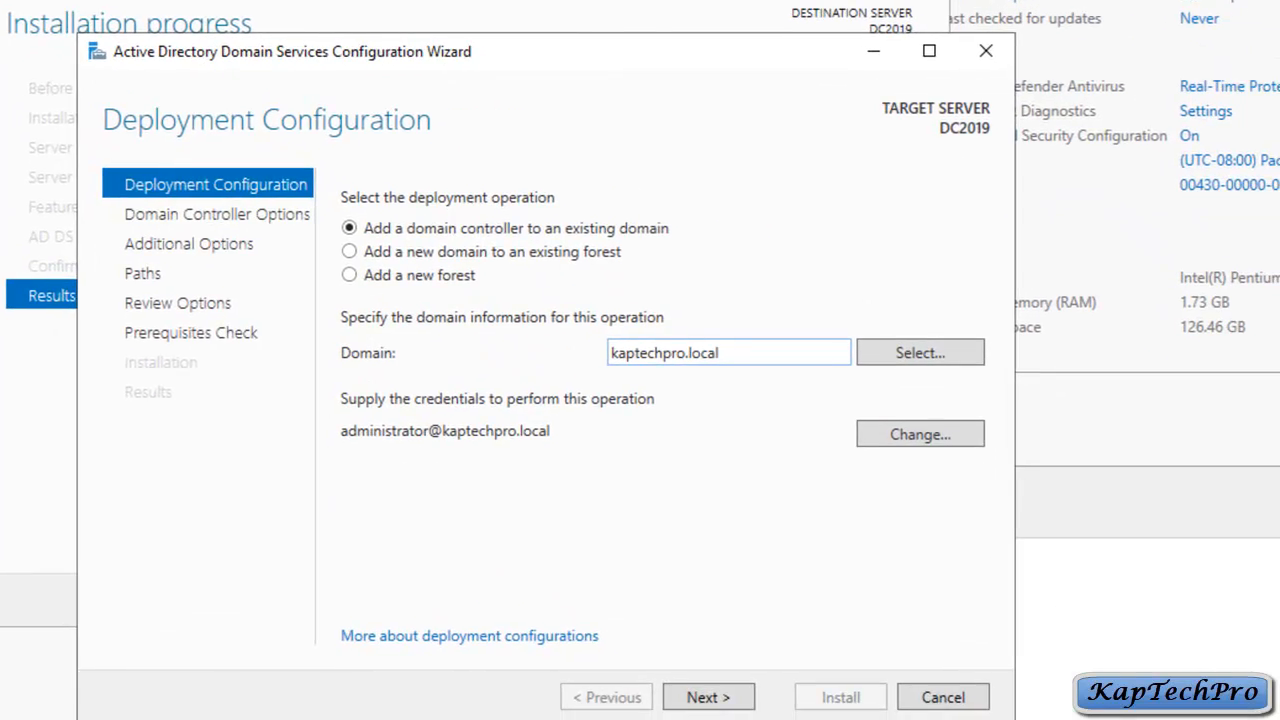
click(708, 697)
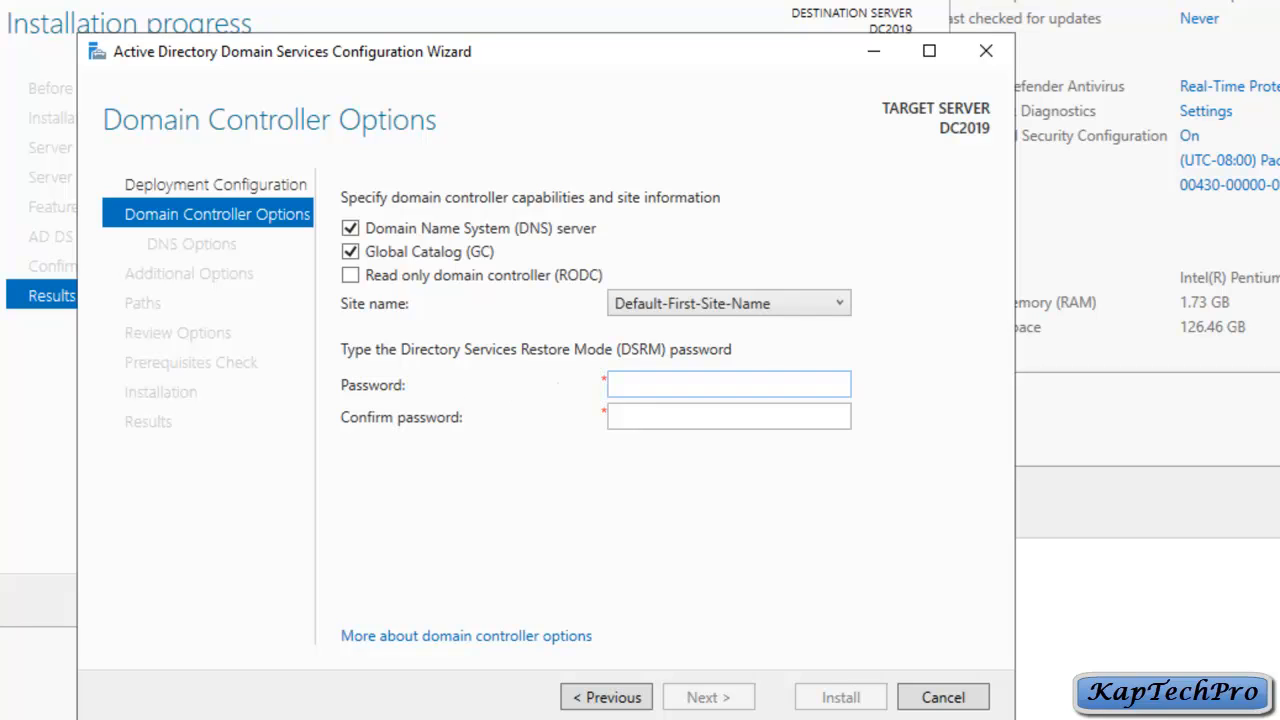
Step: Enter the Directory Services Restore Mode password and continue to DNS Options
click(640, 384)
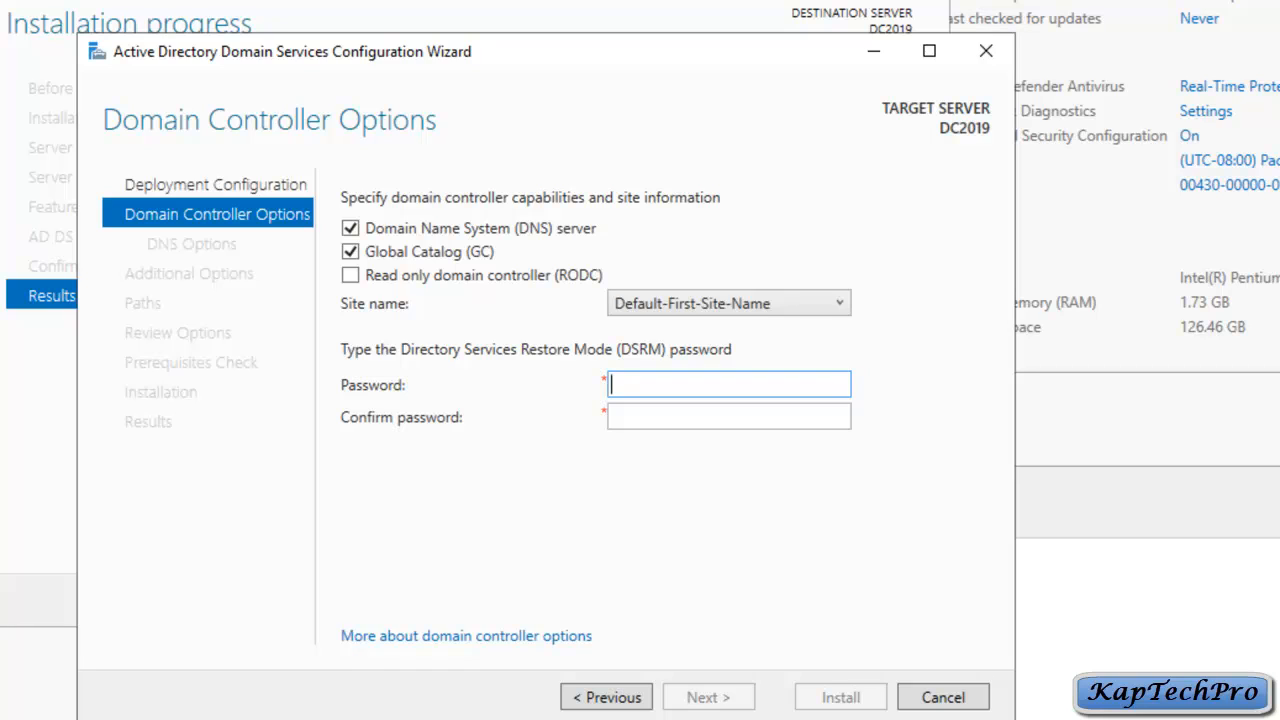
text(P@s)
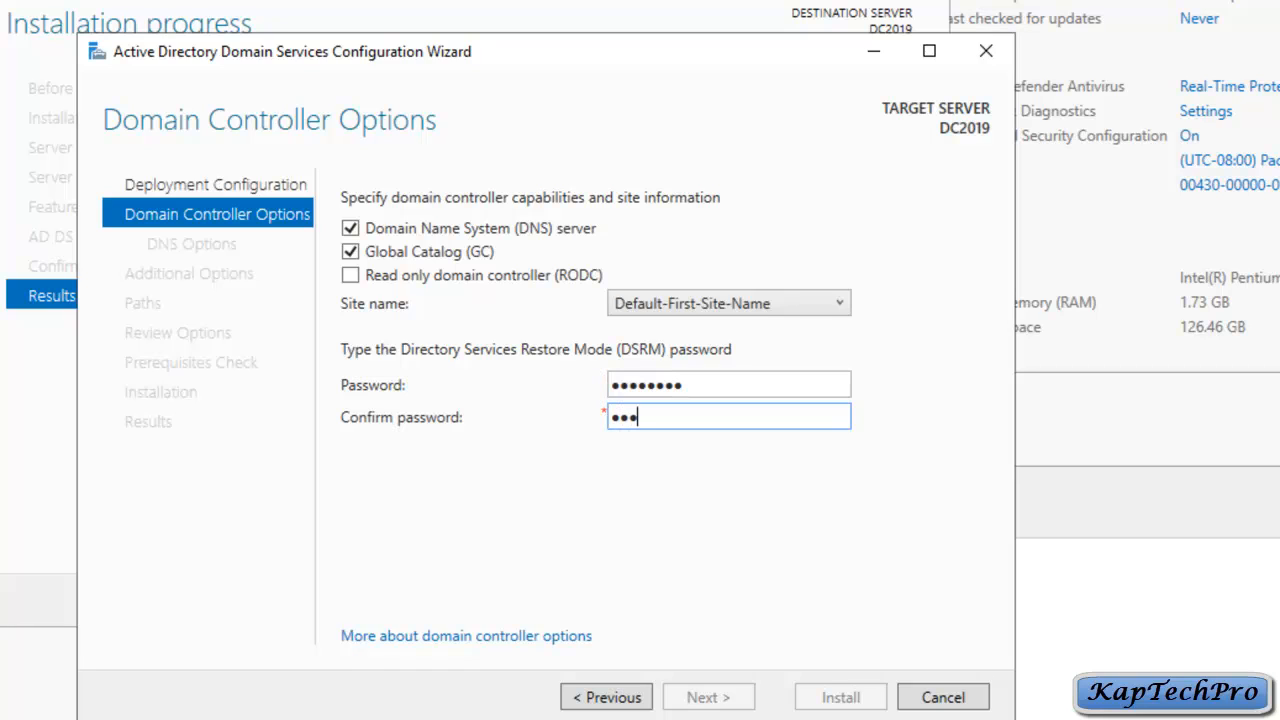
text(sw0rd)
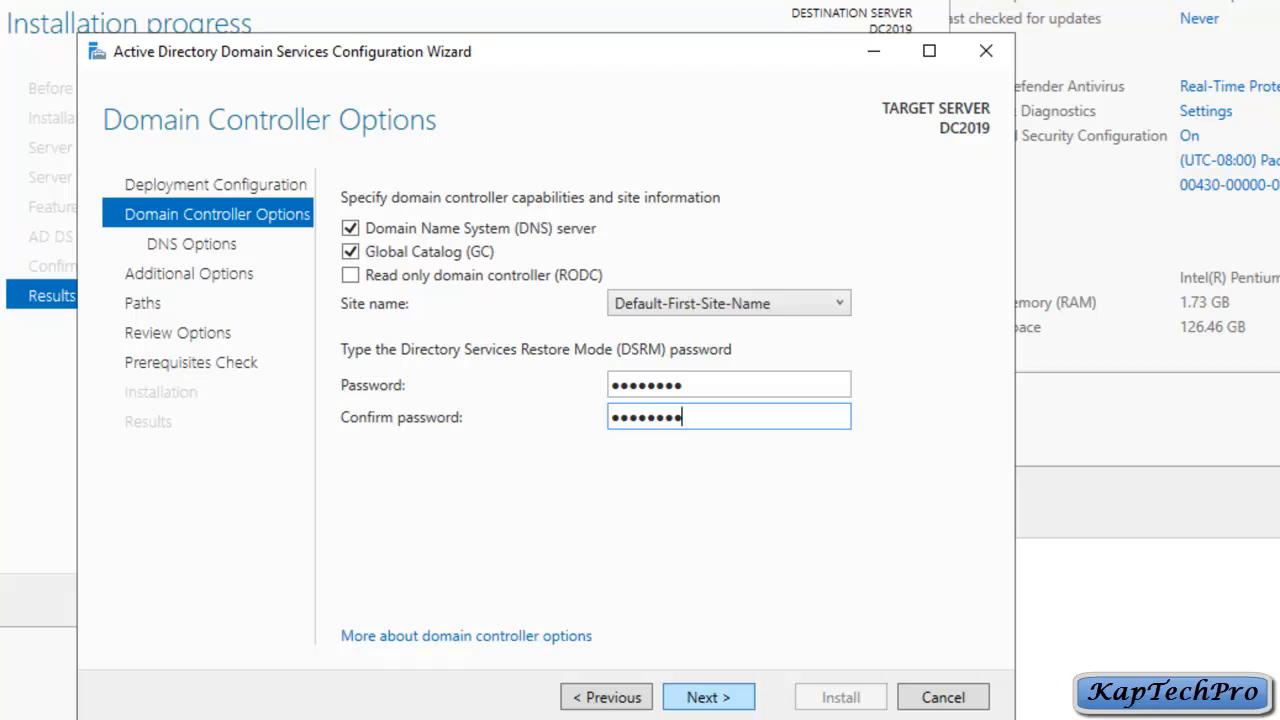
key(Return)
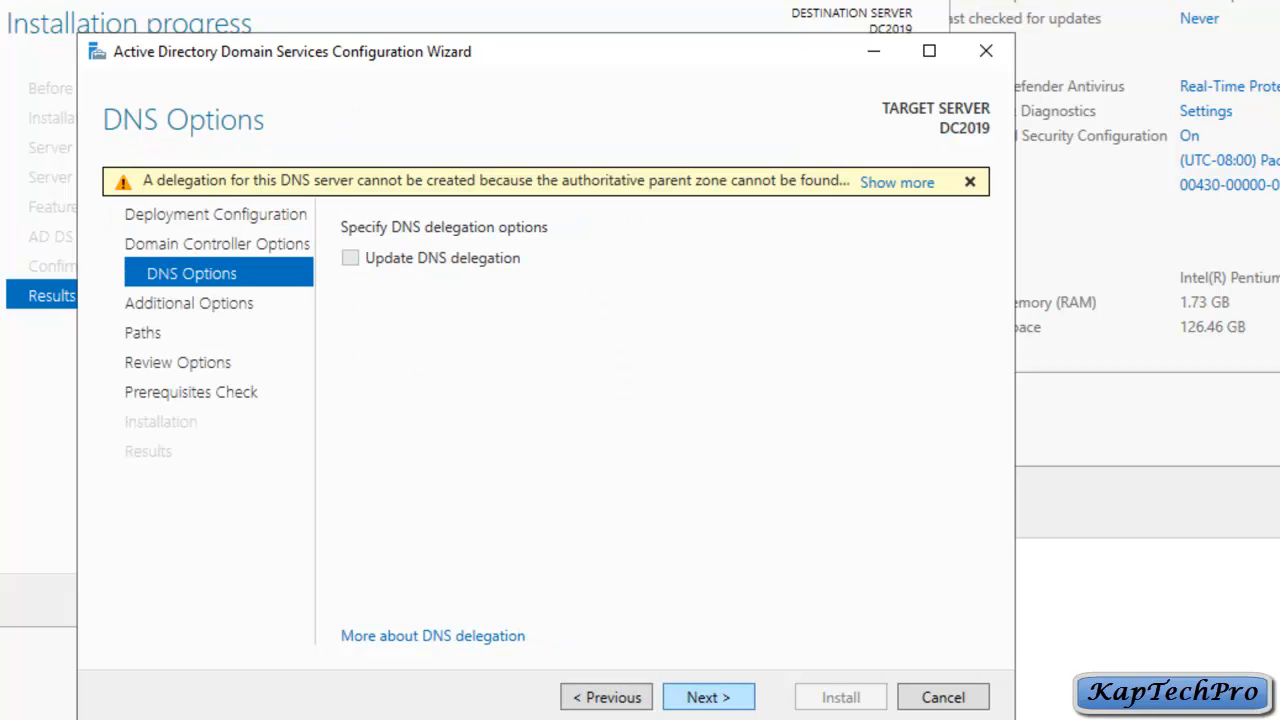
Step: Skip DNS delegation and choose DC2016.kaptechpro.local as the replication source
key(Return)
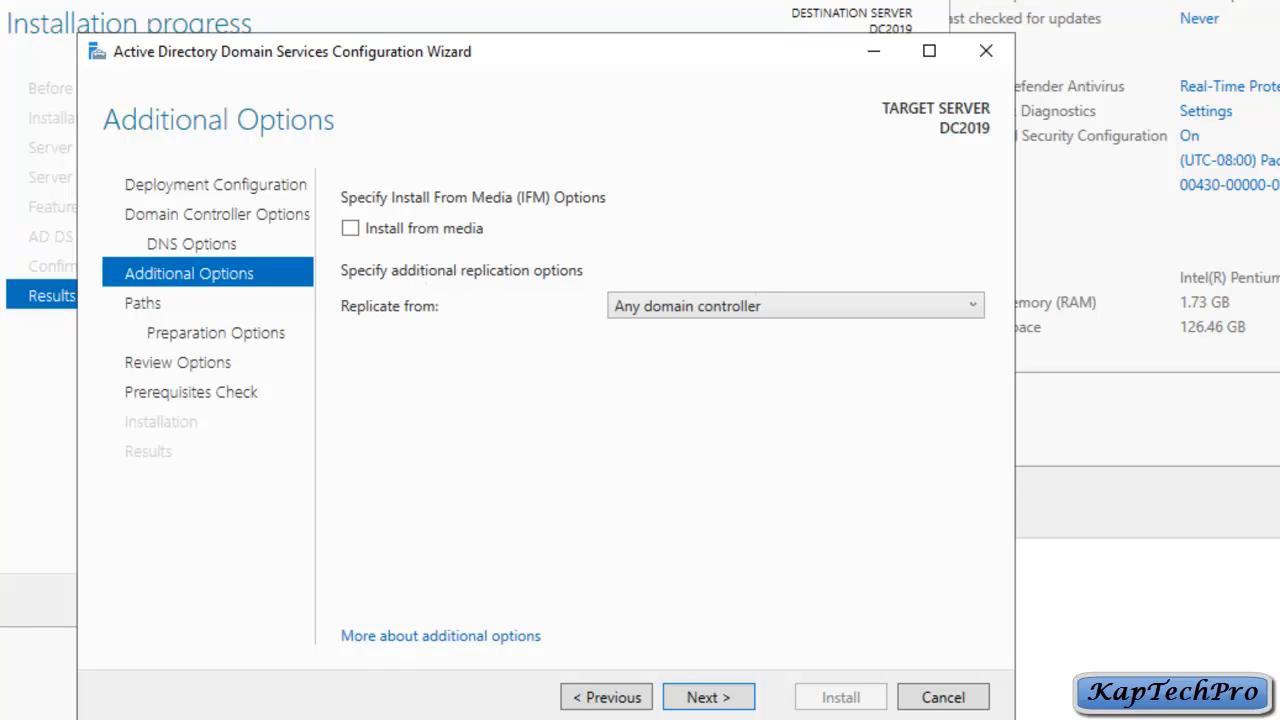
click(972, 306)
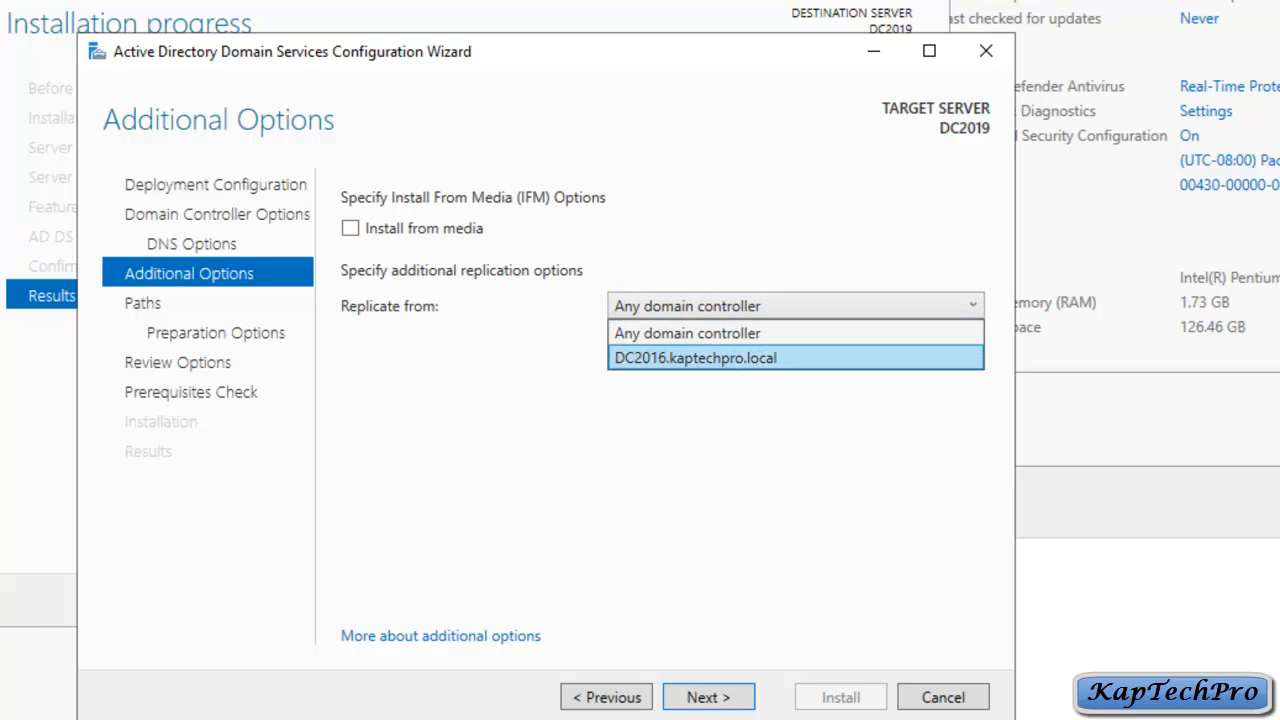
click(704, 358)
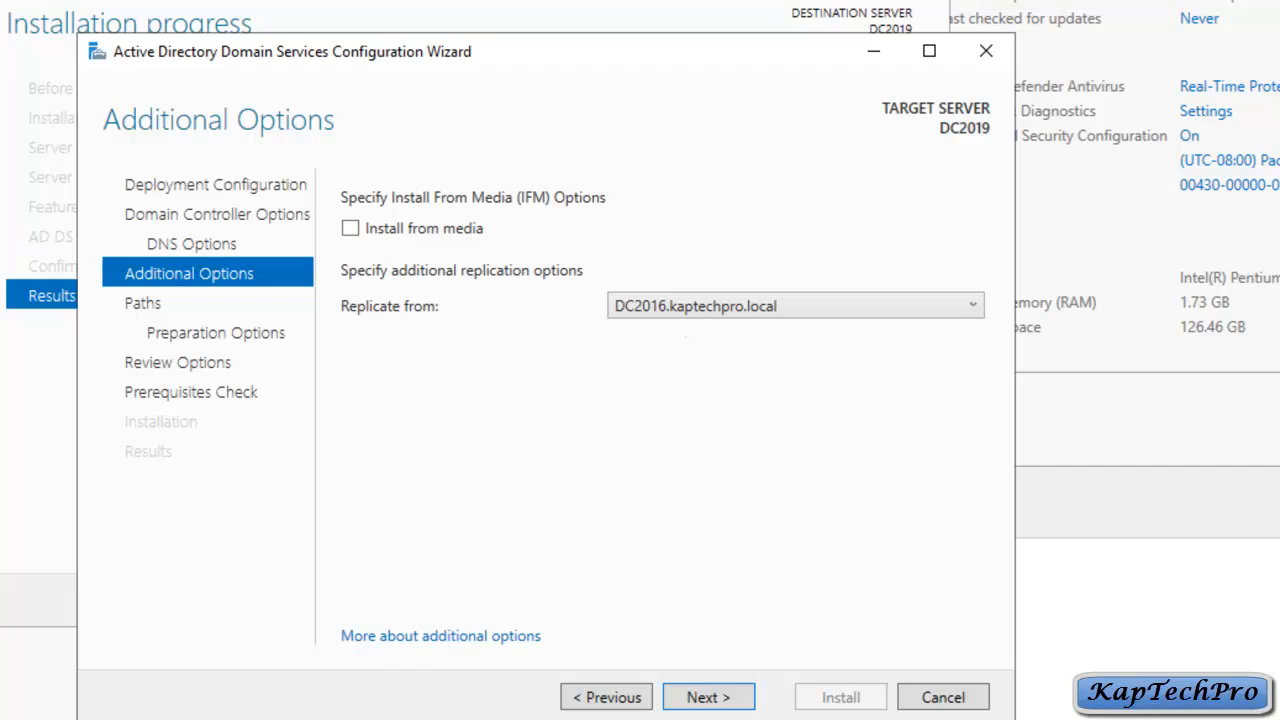
click(708, 697)
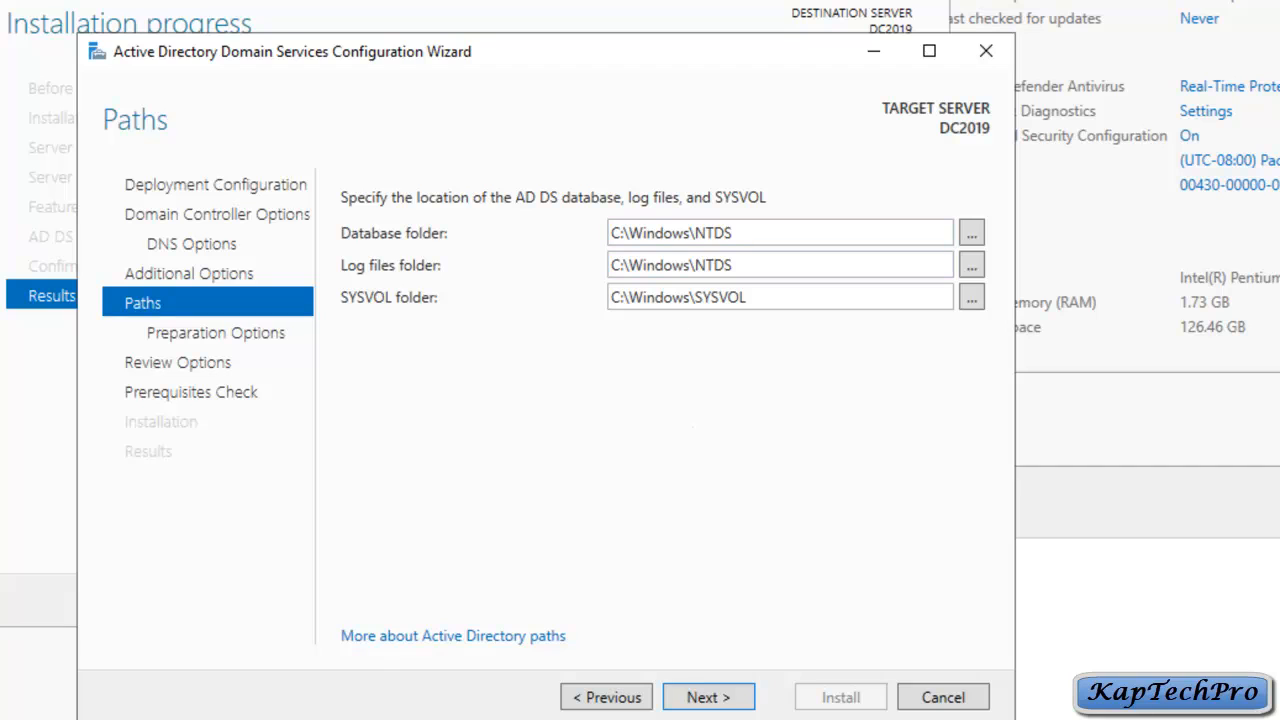
Step: Accept the default NTDS and SYSVOL paths and preparation options, review settings, and run the prerequisites check
click(708, 697)
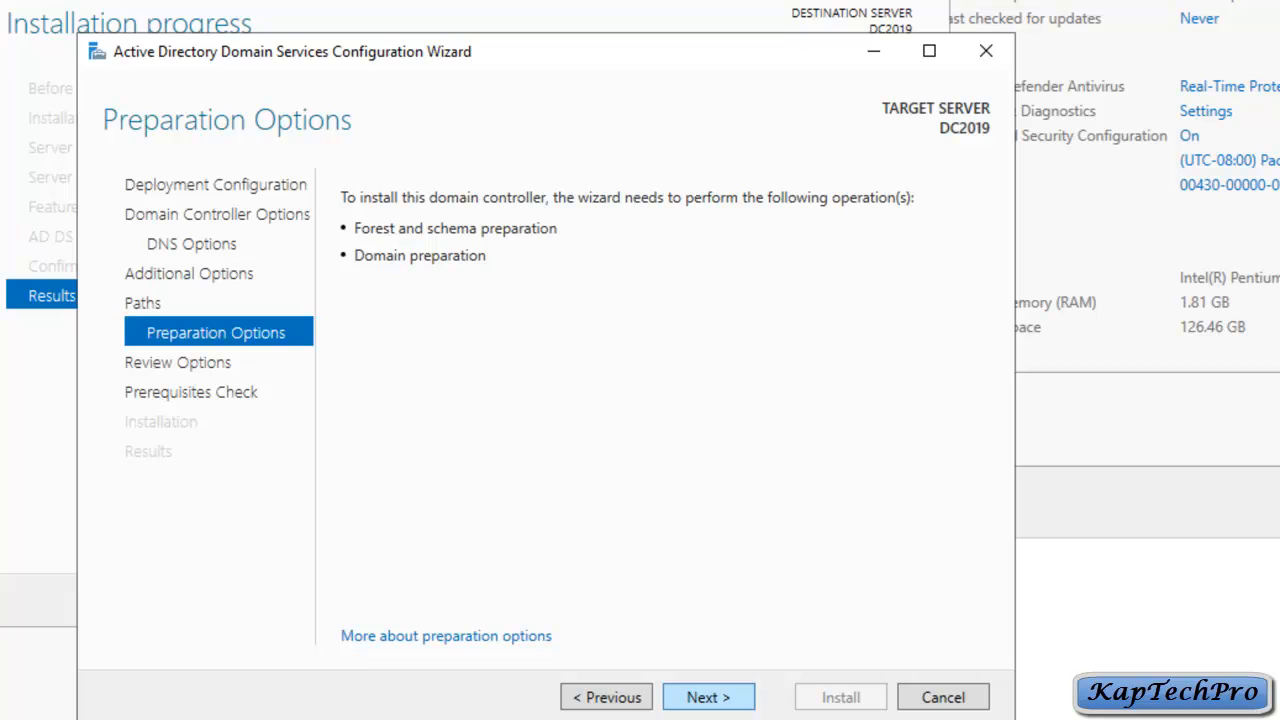
click(708, 697)
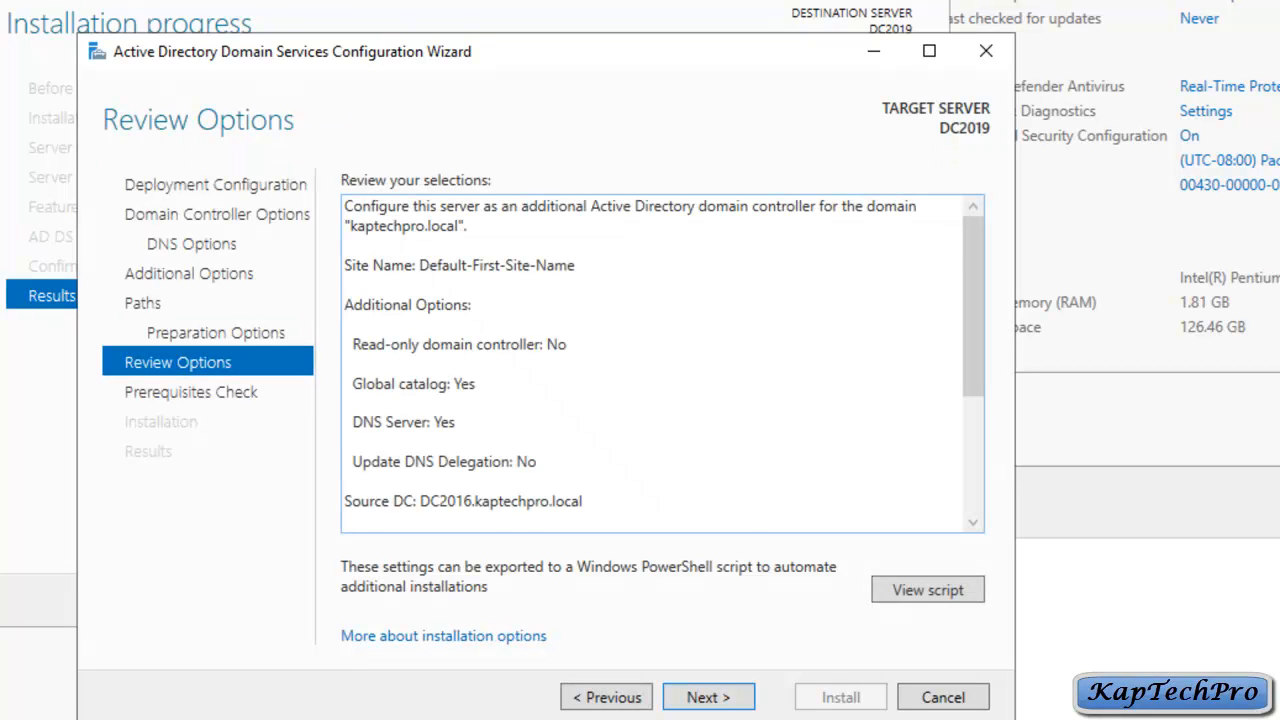
scroll(655, 360, down, 5)
scroll(655, 360, up, 5)
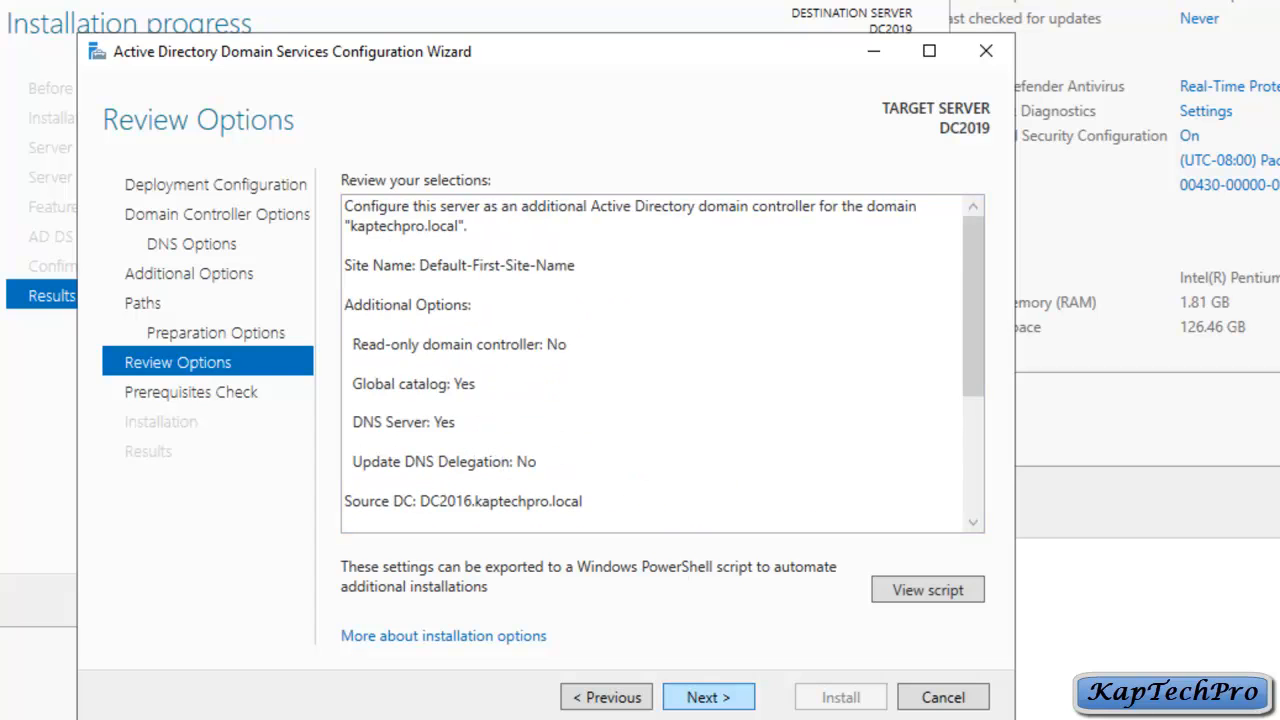
click(708, 697)
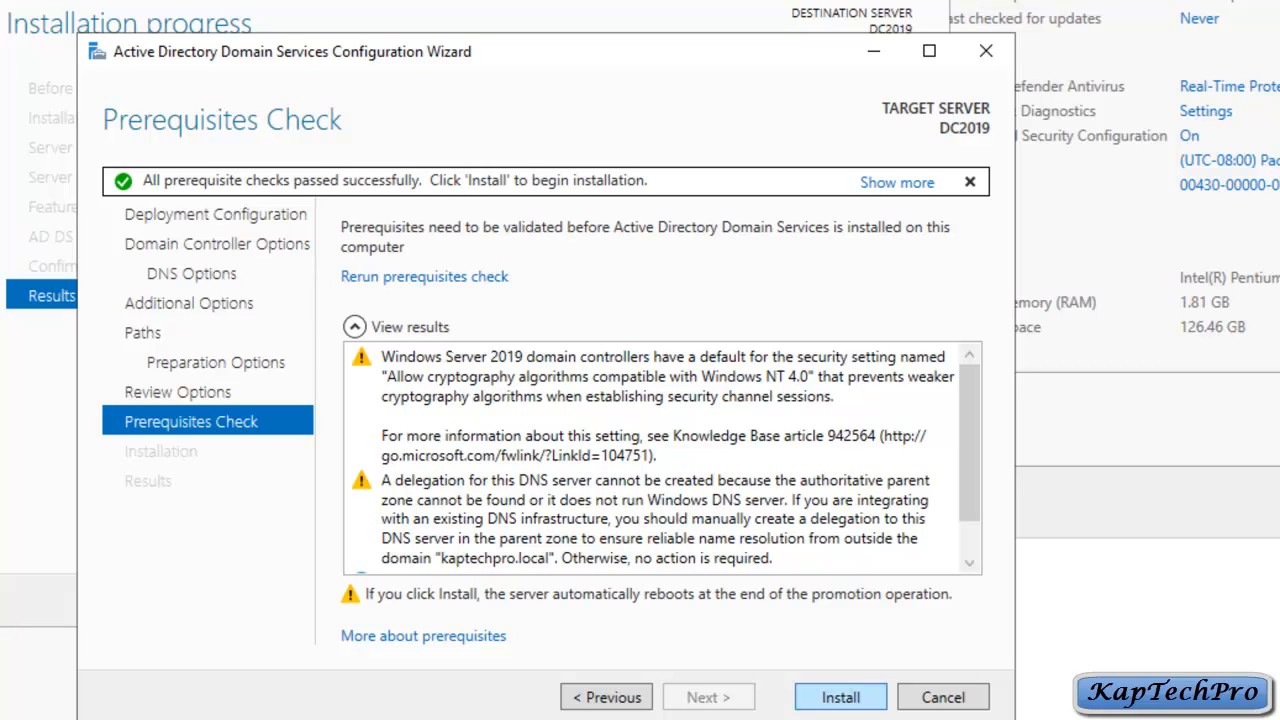
Step: Install the domain controller role on DC2019, then after the reboot open Server Manager's Tools menu
click(840, 697)
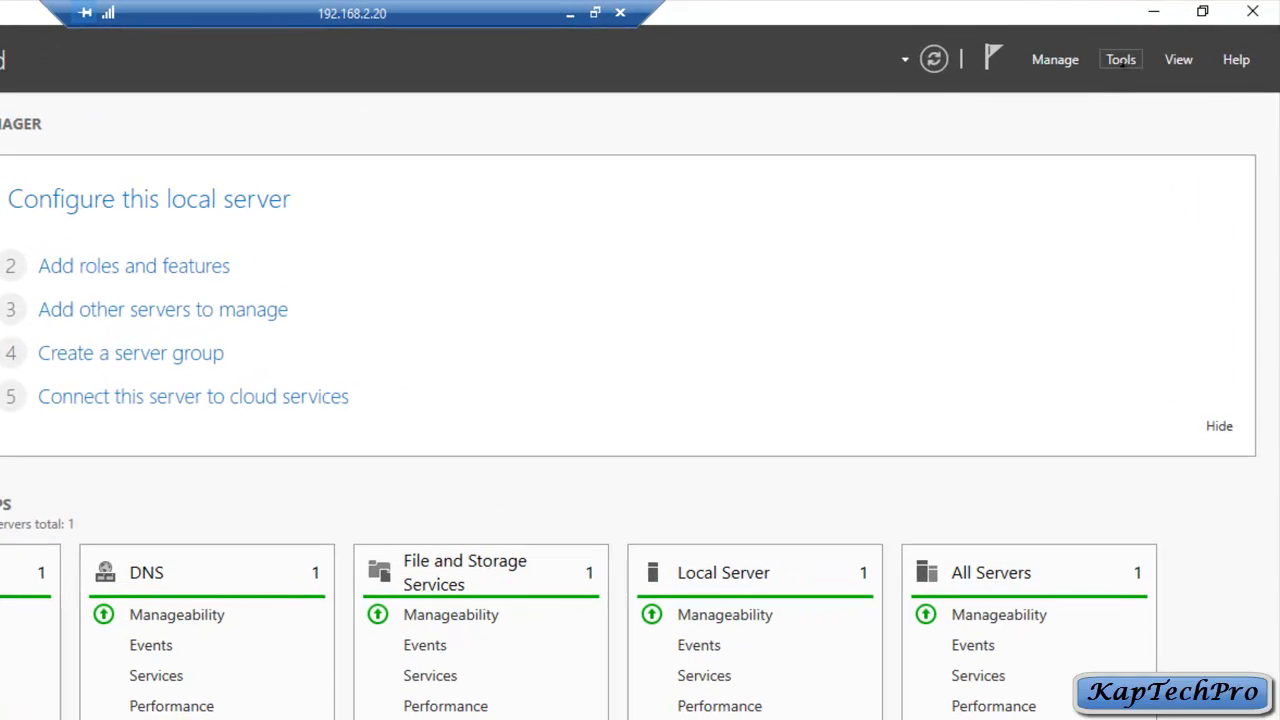
click(1121, 60)
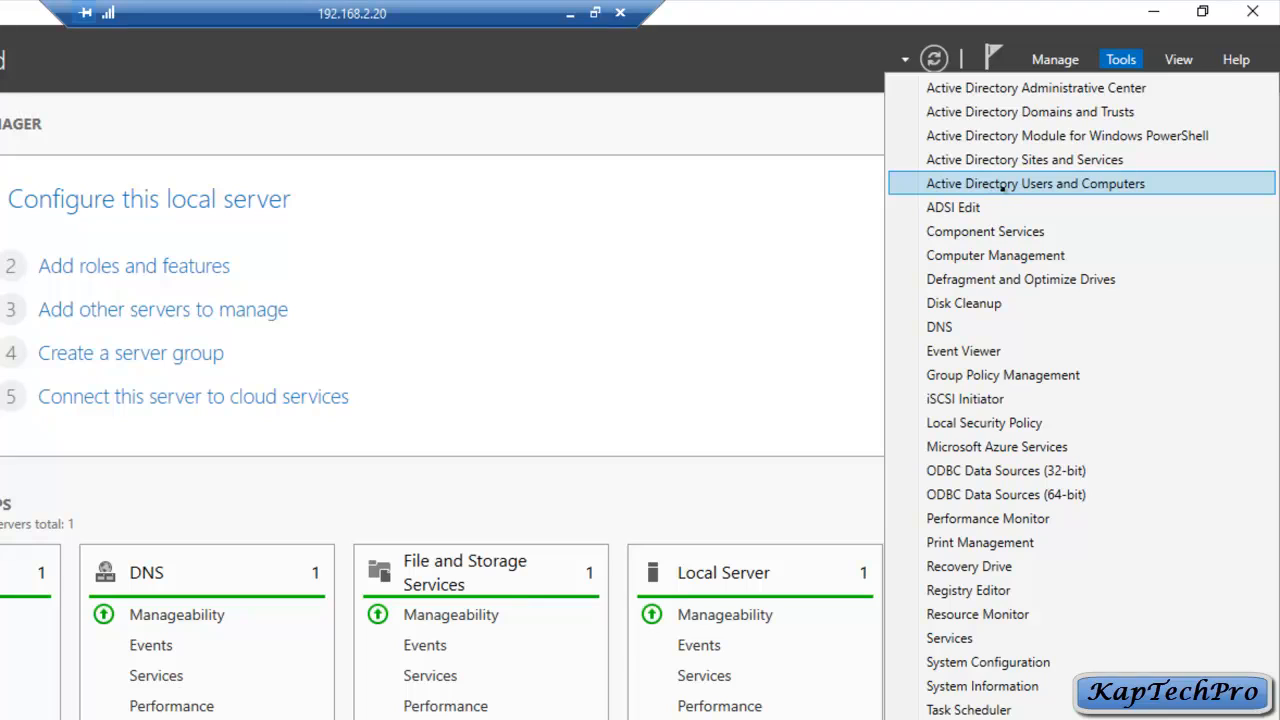
Step: Confirm kaptechpro.local's Domain Controllers OU lists DC2016 and DC2019, then close Users and Computers
click(1091, 184)
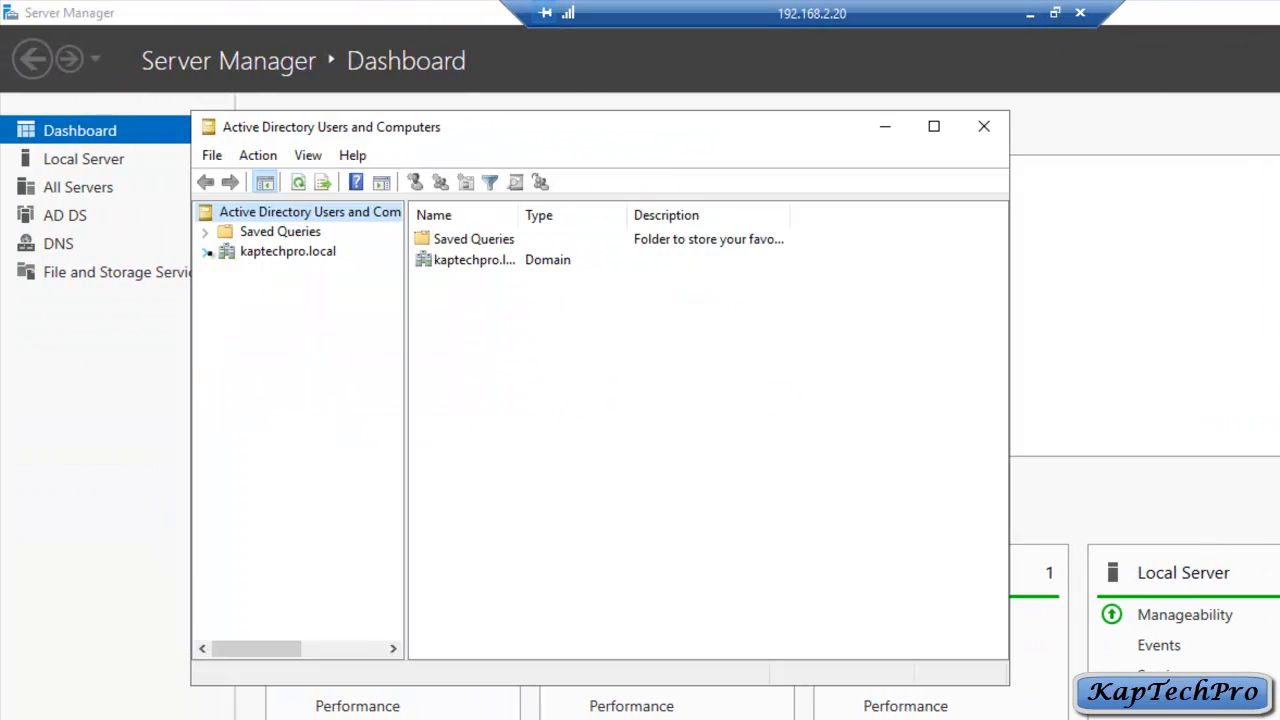
click(206, 251)
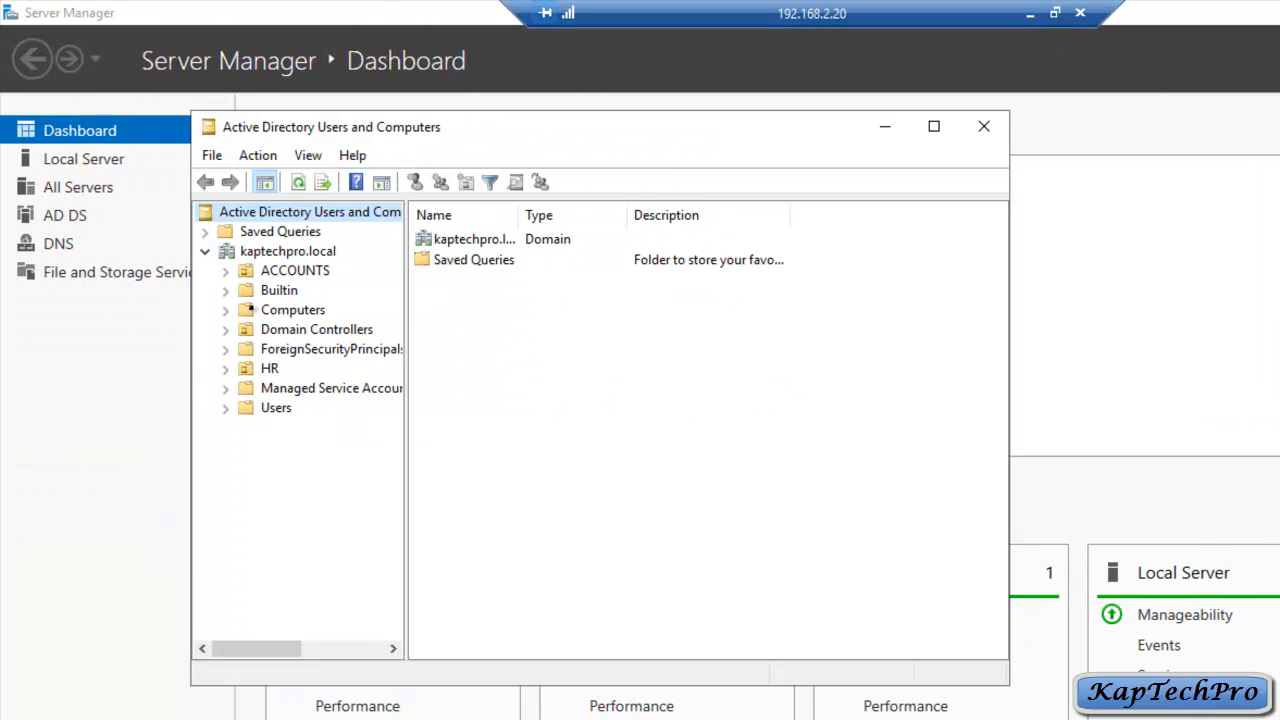
click(248, 329)
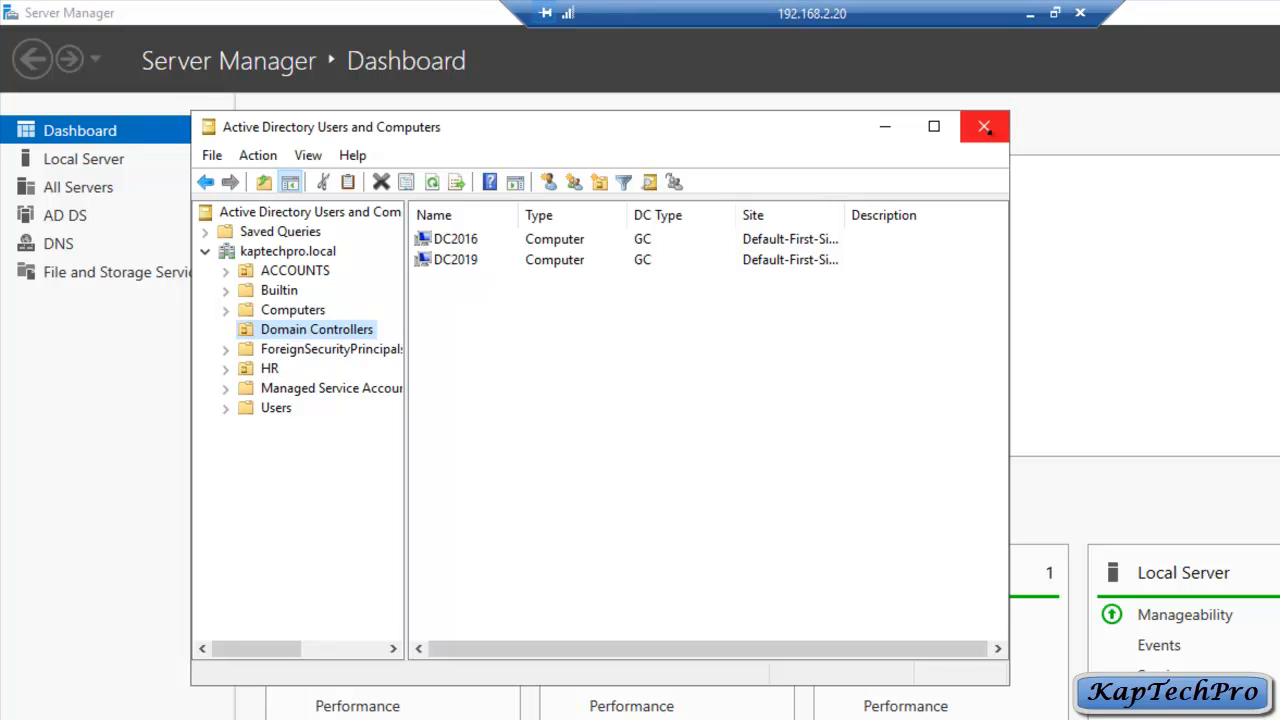
click(983, 126)
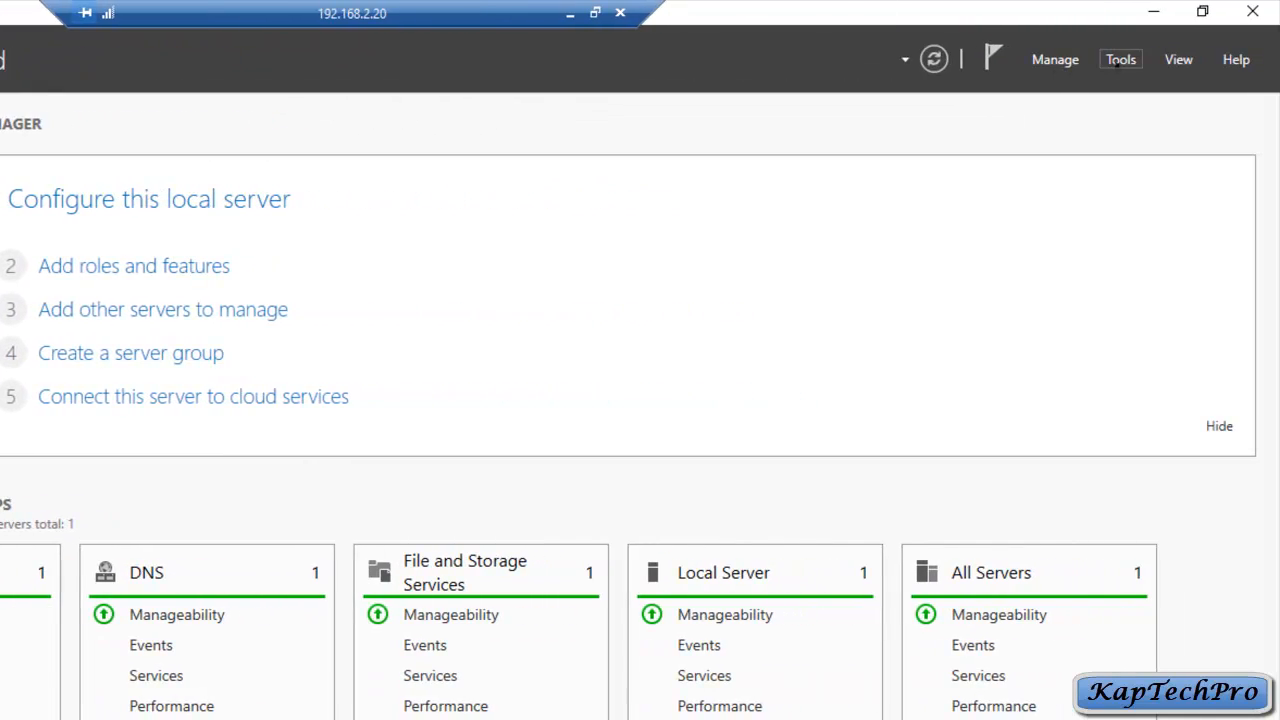
Step: Open Active Directory Sites and Services maximized and expand Default-First-Site-Name's servers down to DC2019
click(1117, 60)
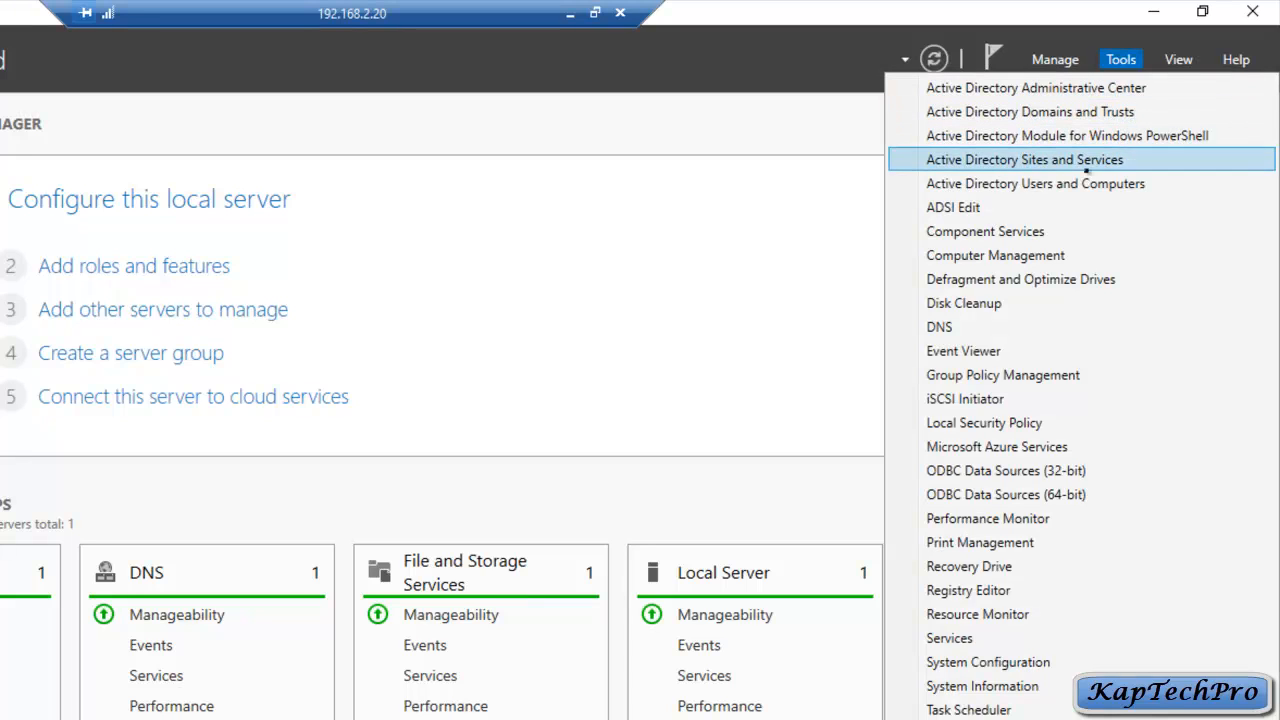
click(1043, 162)
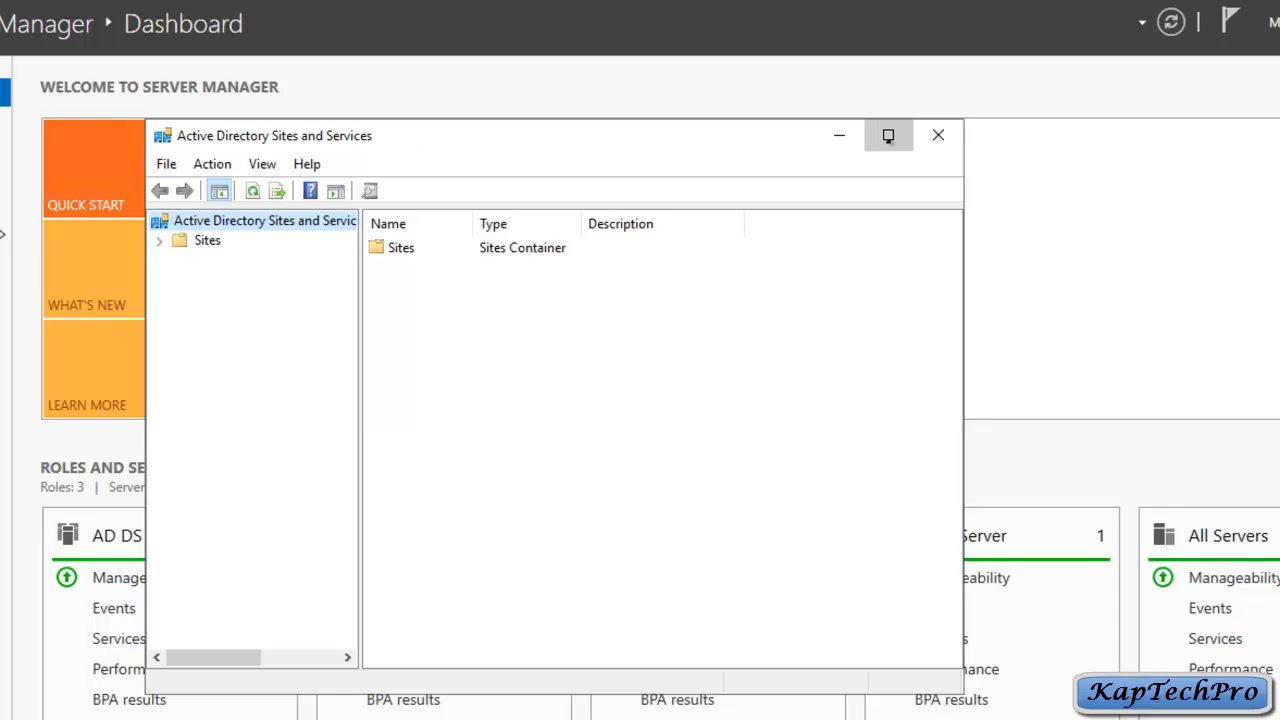
click(888, 136)
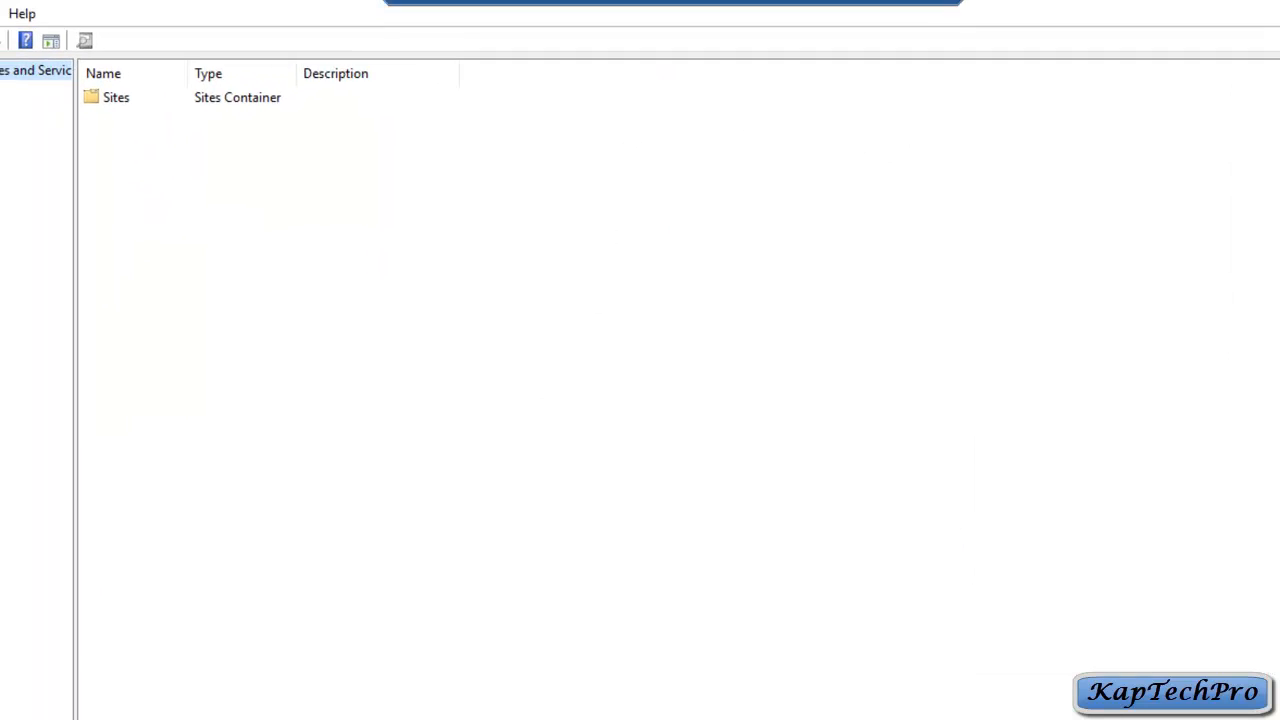
click(14, 114)
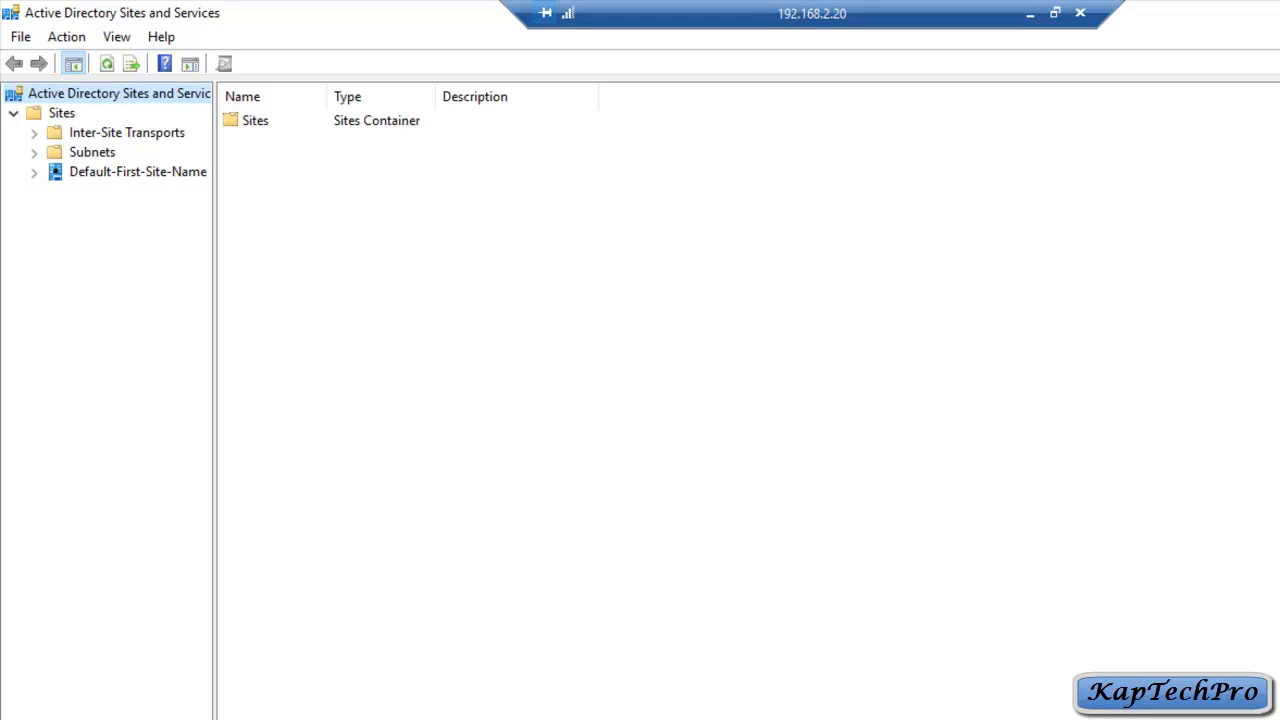
click(34, 172)
click(55, 192)
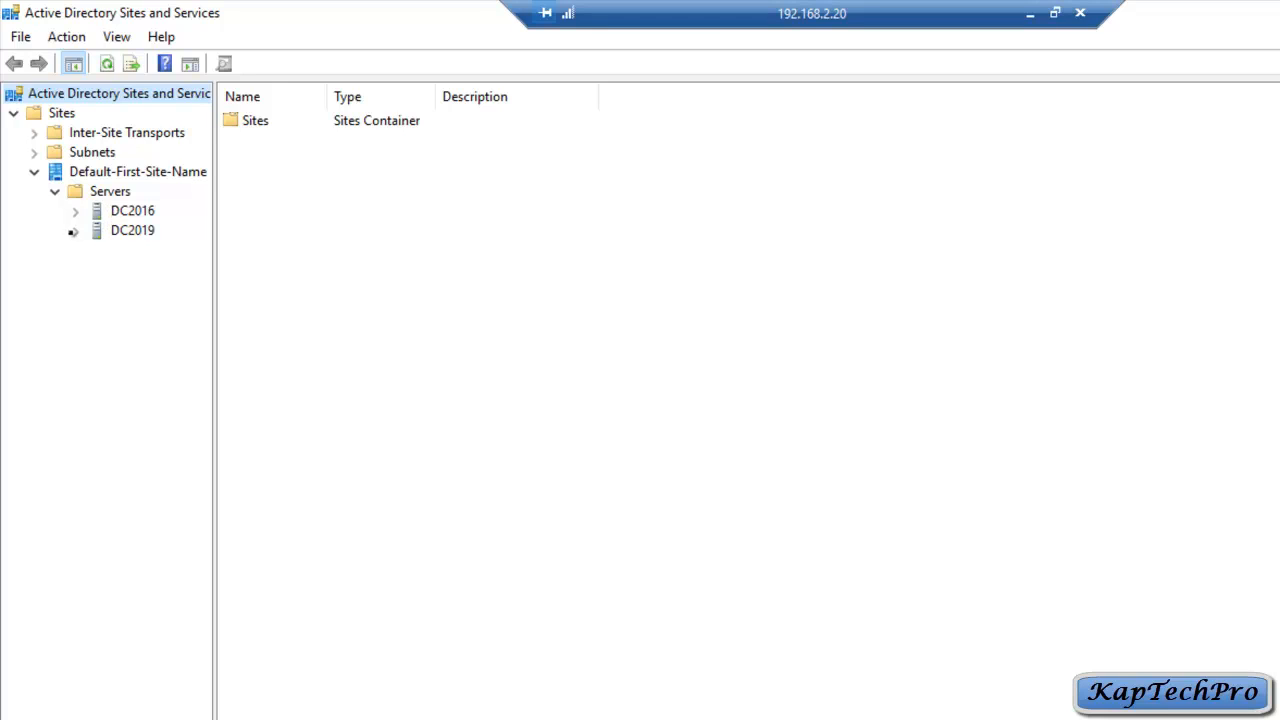
click(76, 231)
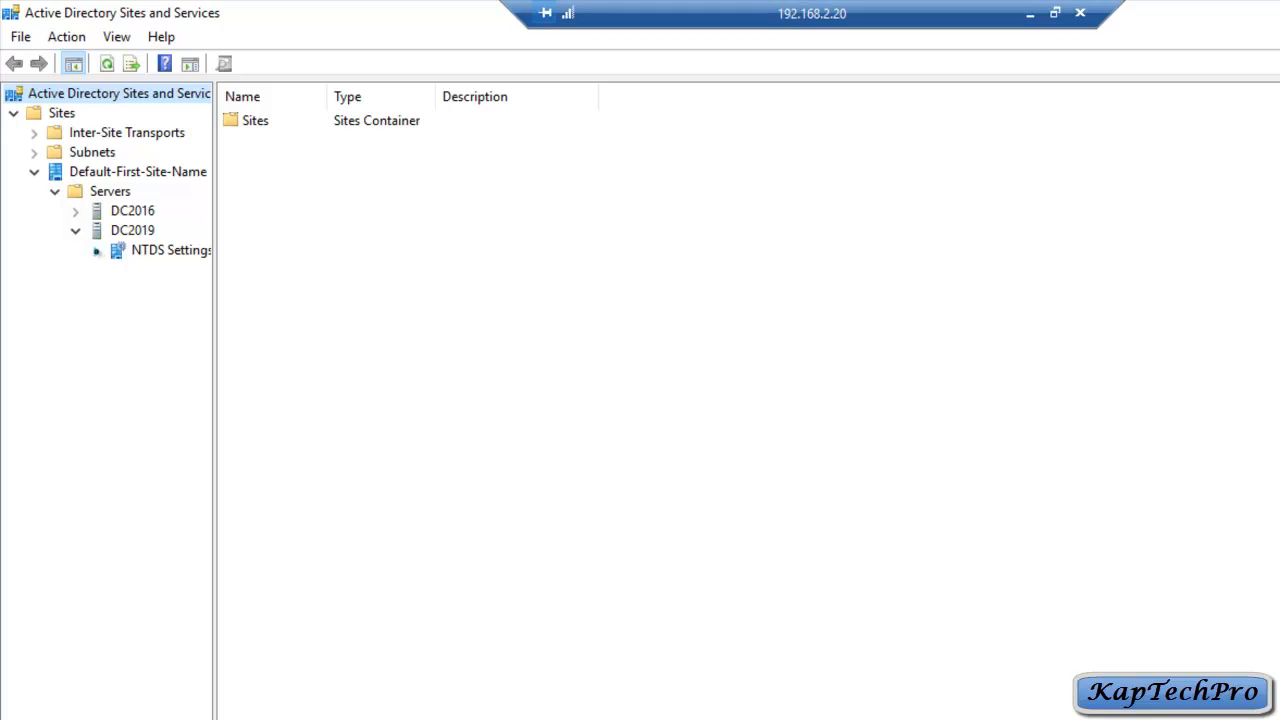
Step: Run Check Replication Topology on DC2019's NTDS Settings and acknowledge the message
right_click(125, 253)
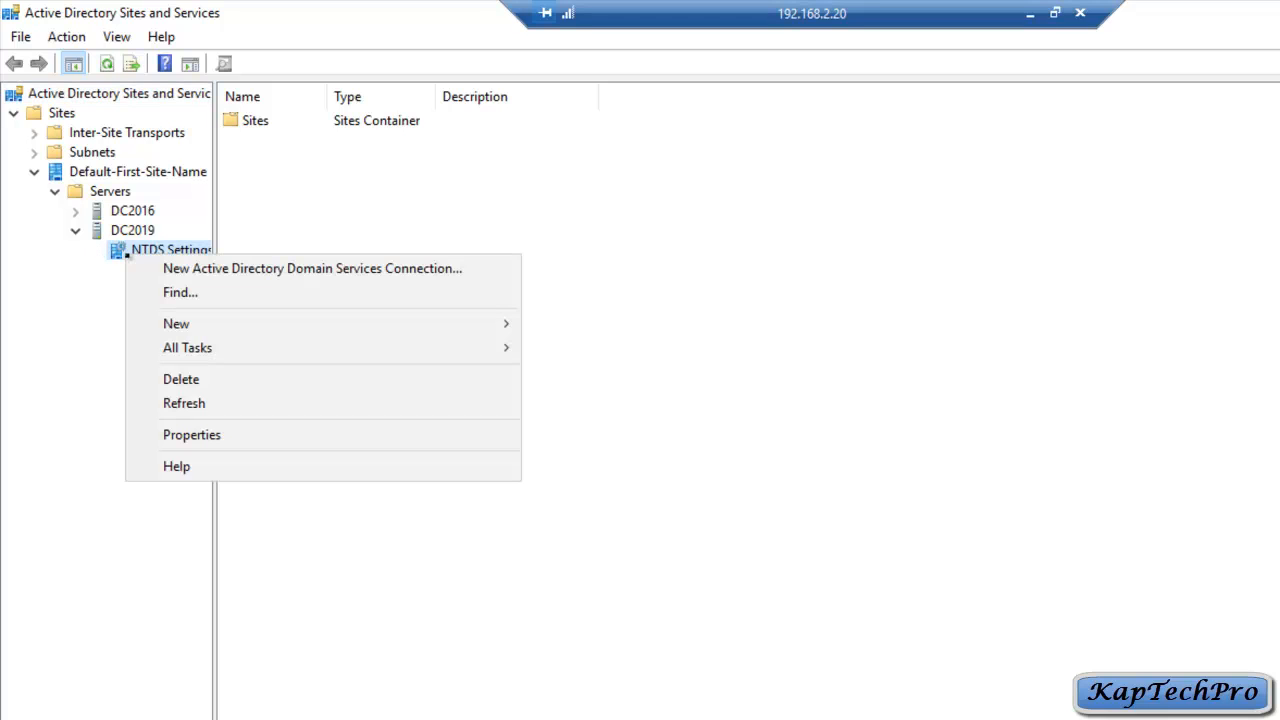
mouse_move(405, 325)
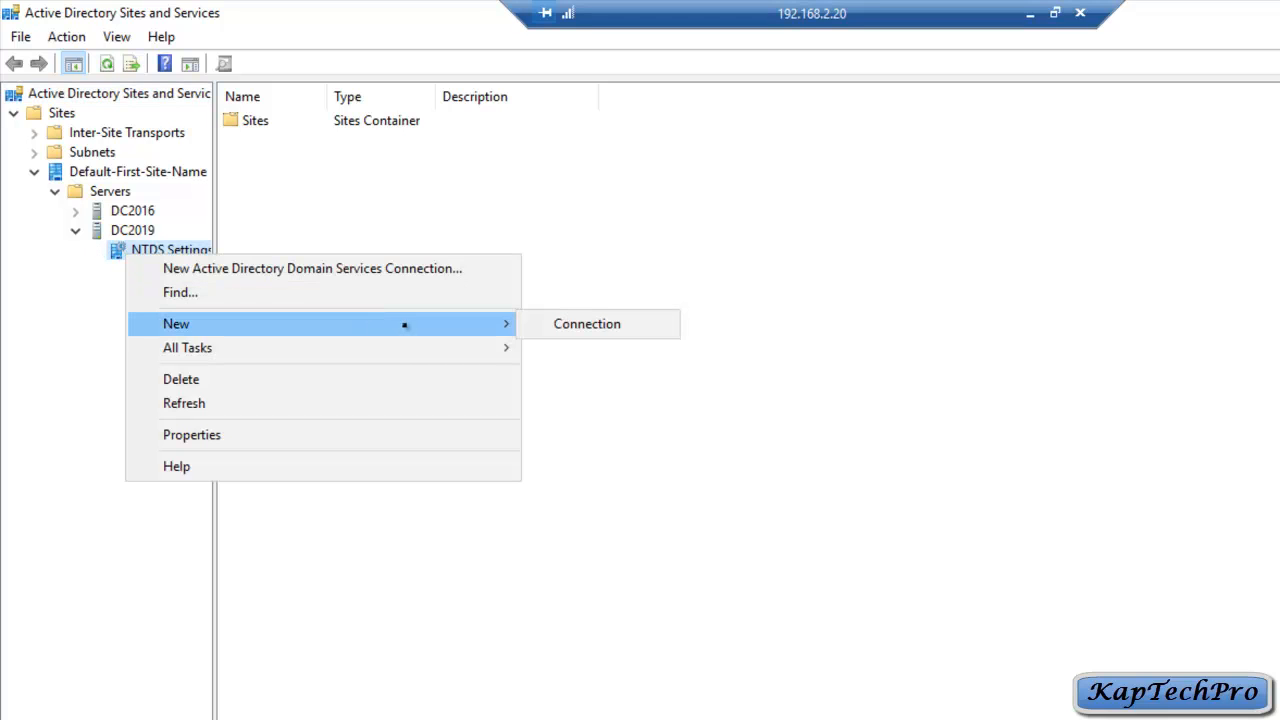
mouse_move(228, 350)
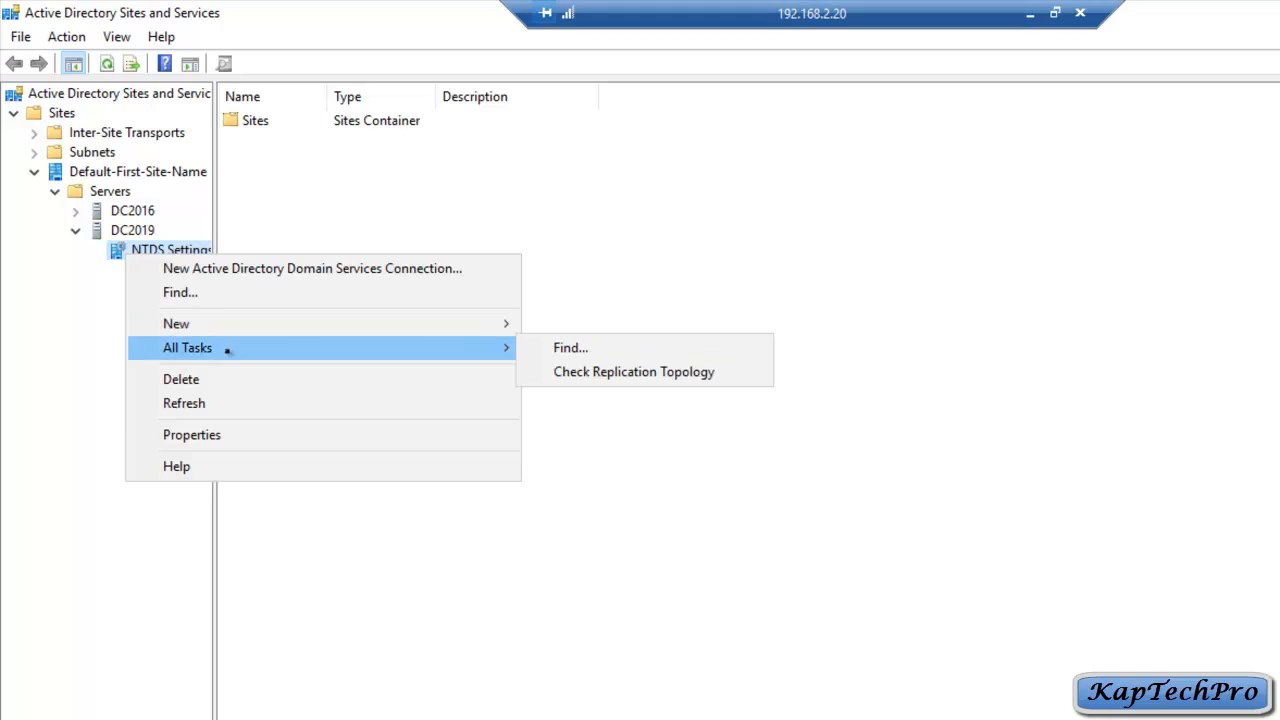
click(609, 373)
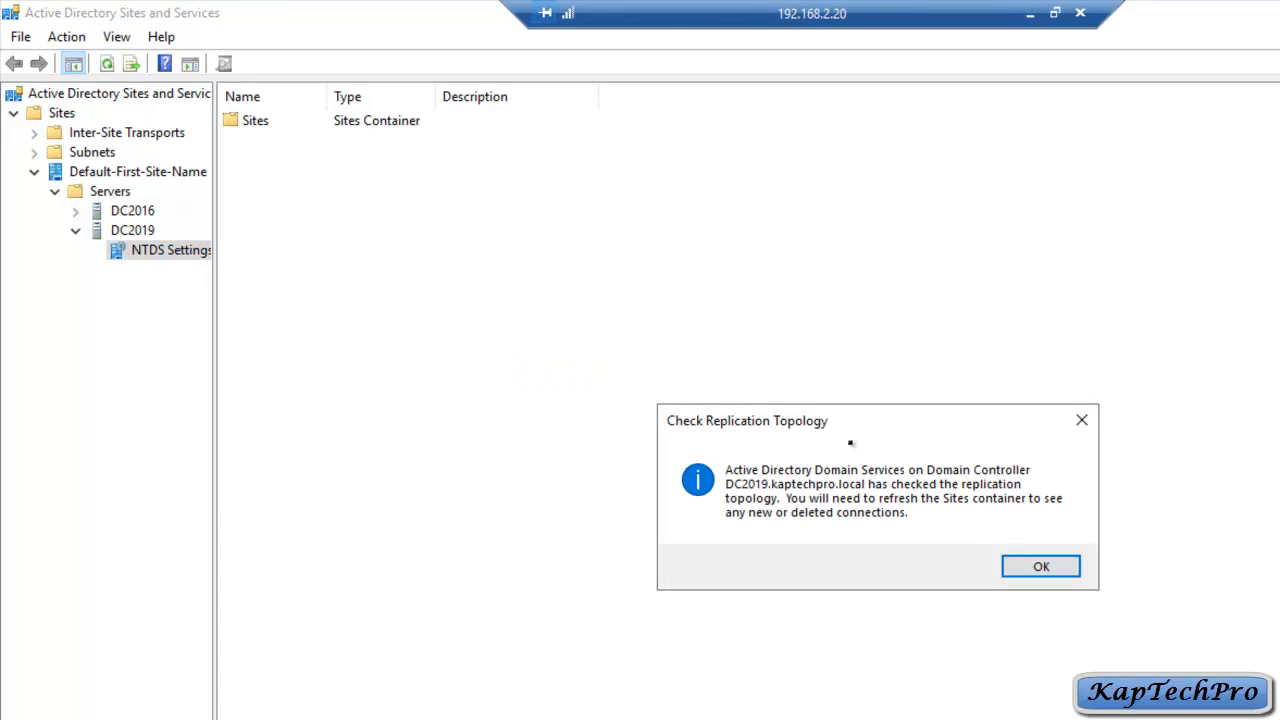
click(1043, 567)
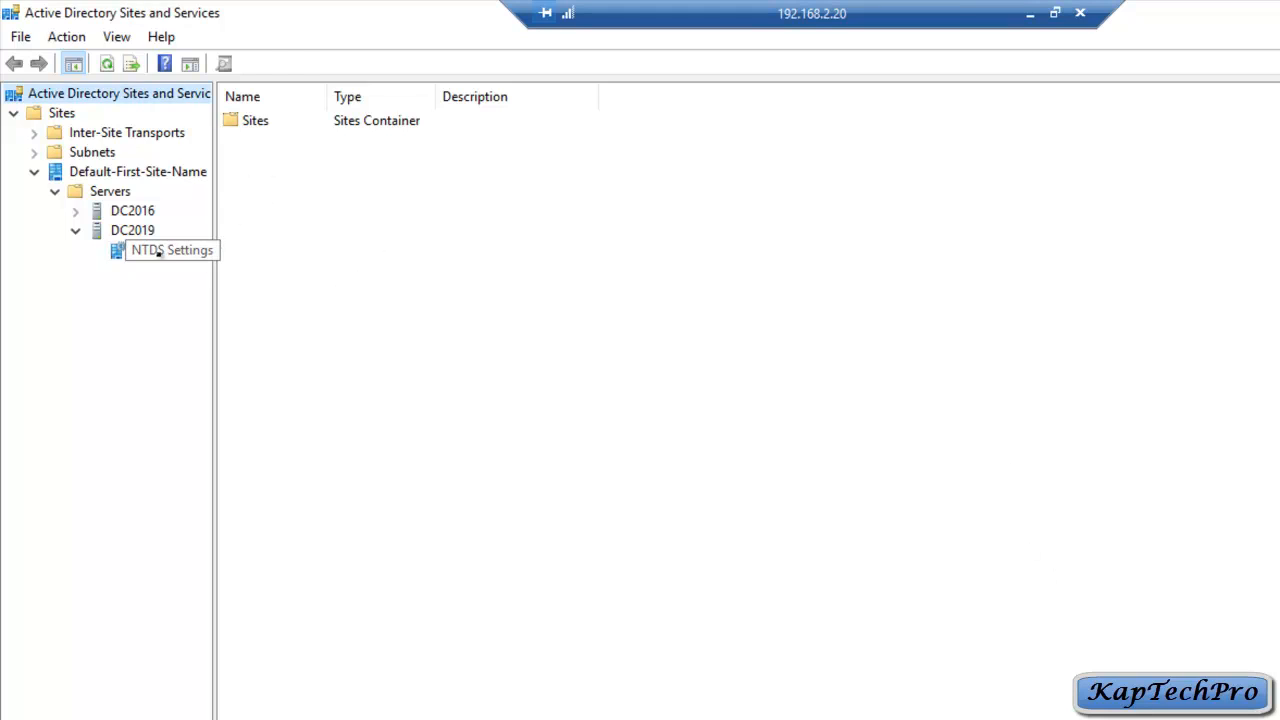
Step: Show DC2019's connection from DC2016 and widen the Name, From Server and From Site columns
click(158, 254)
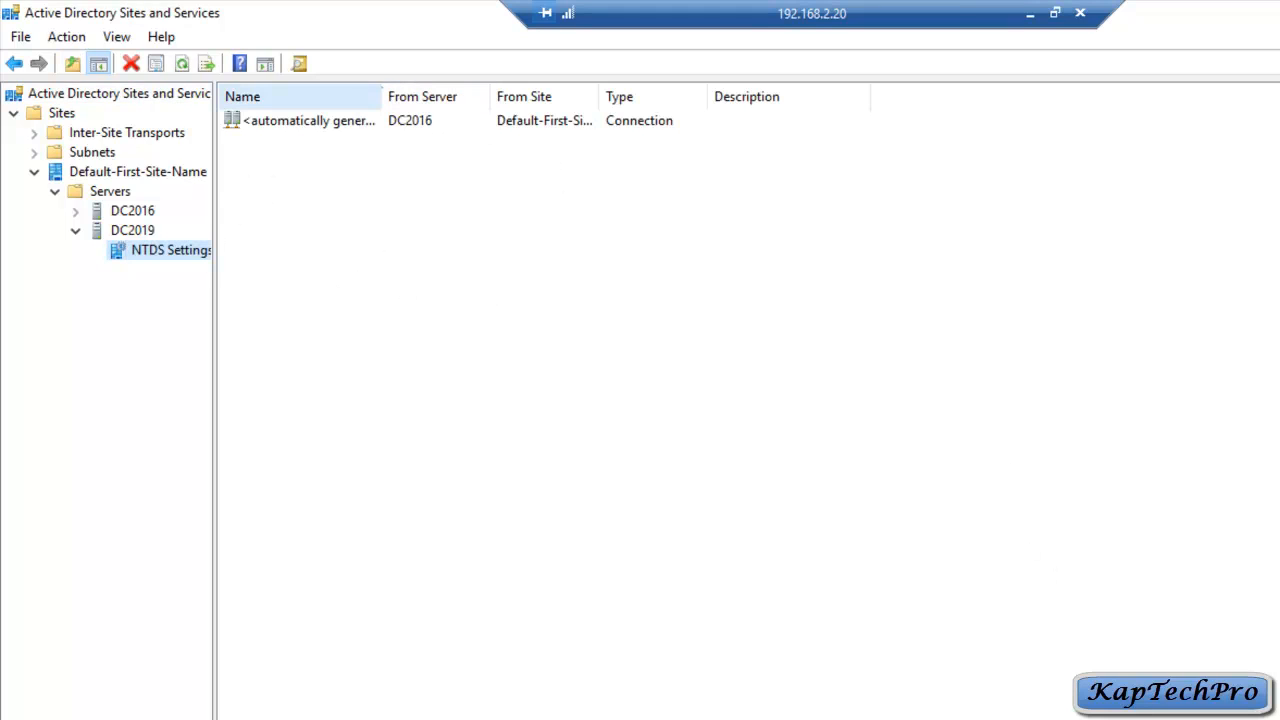
double_click(384, 96)
double_click(509, 96)
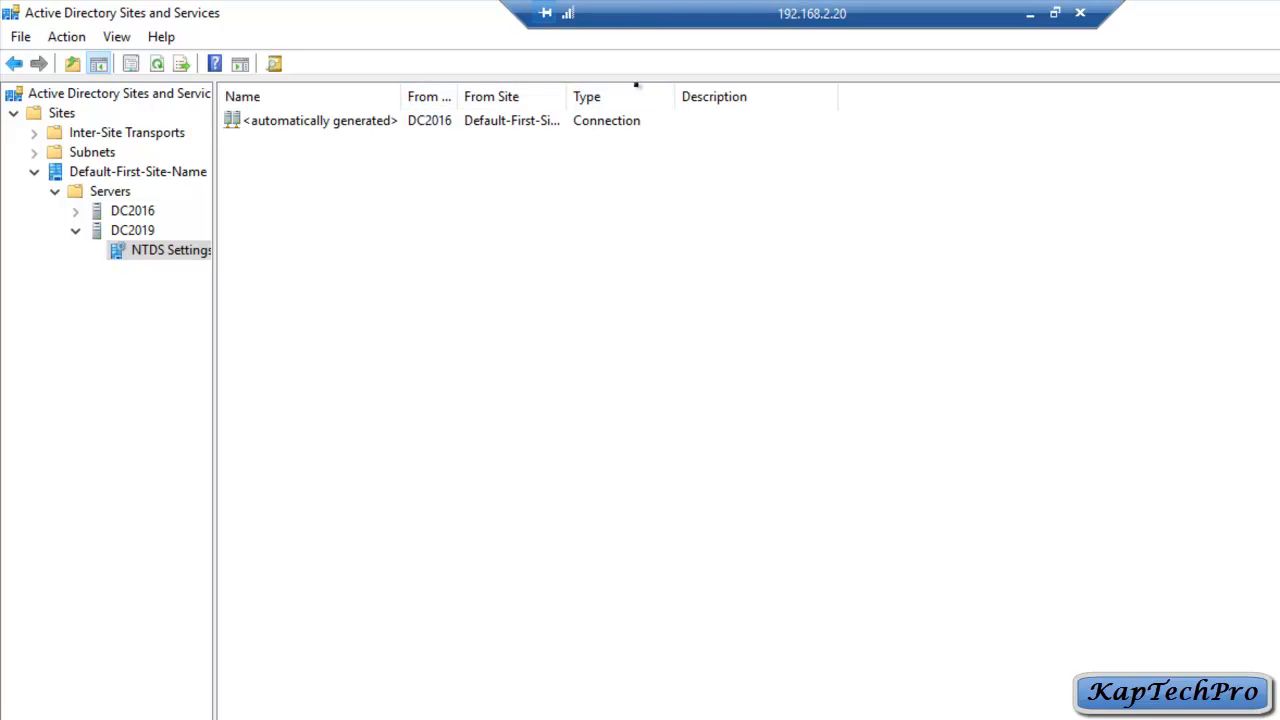
double_click(567, 96)
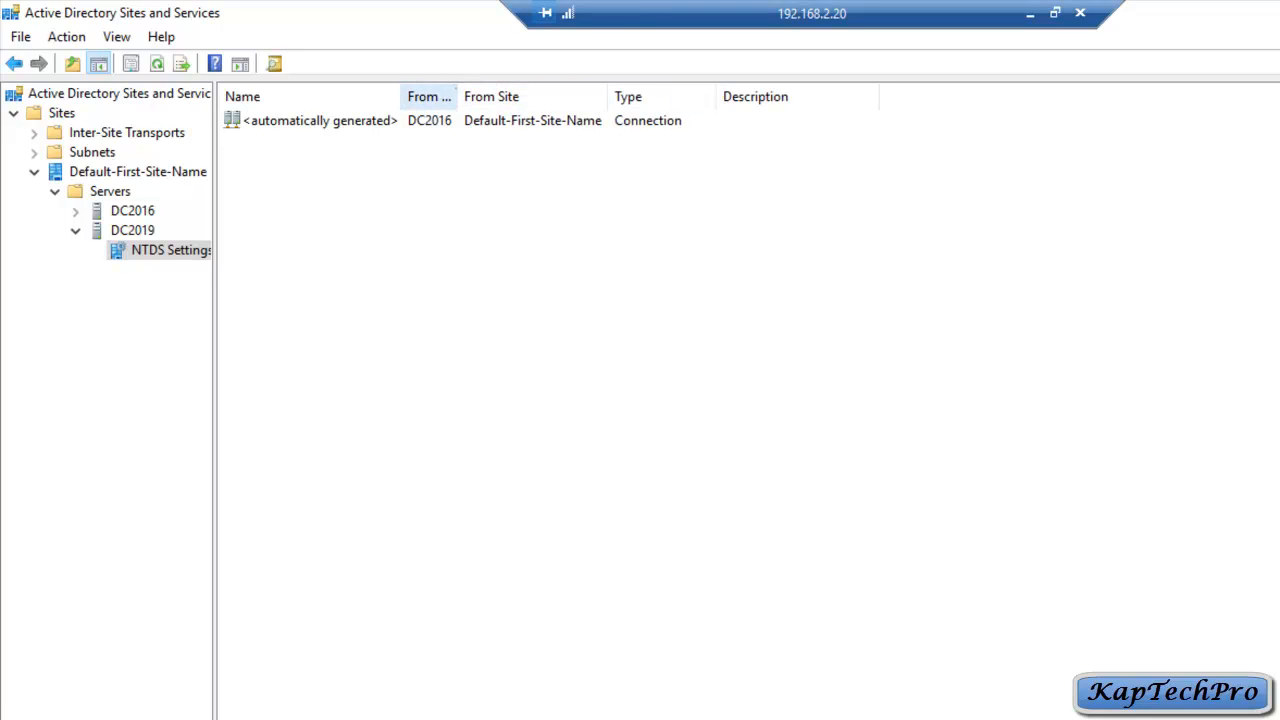
drag(458, 96, 540, 96)
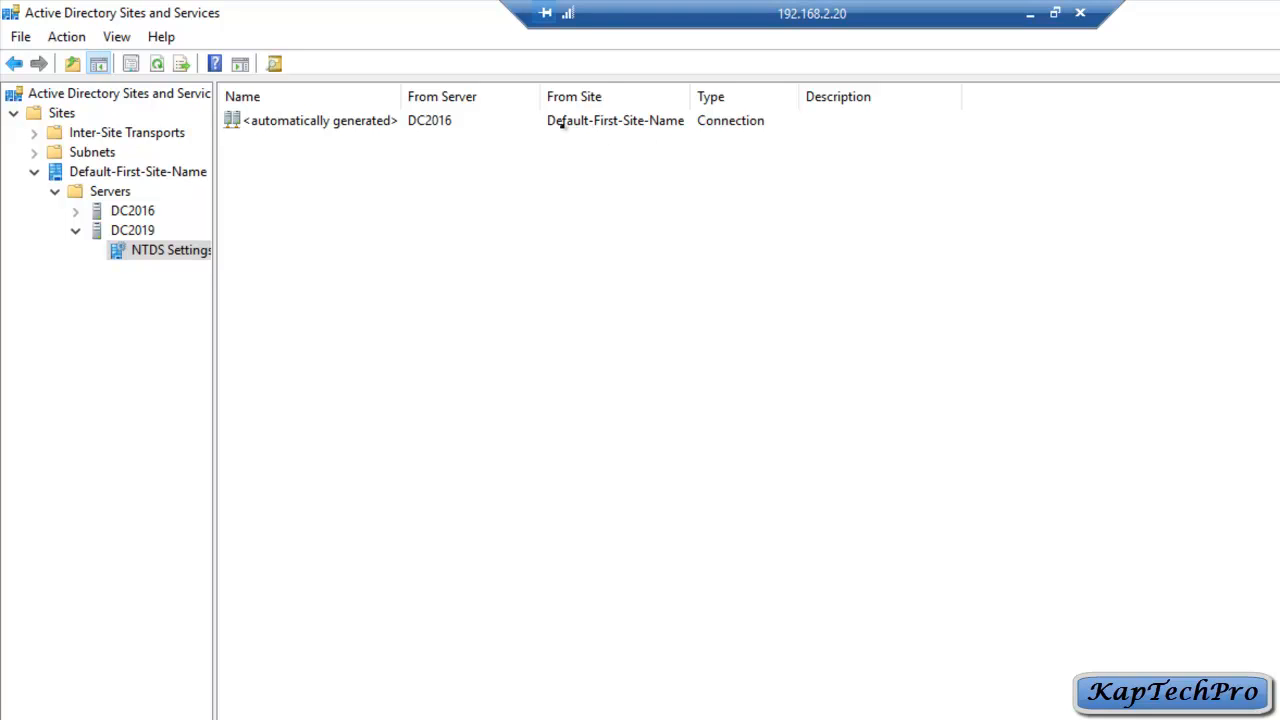
Step: Replicate the automatically generated connection from DC2016 now and acknowledge the confirmation
right_click(339, 122)
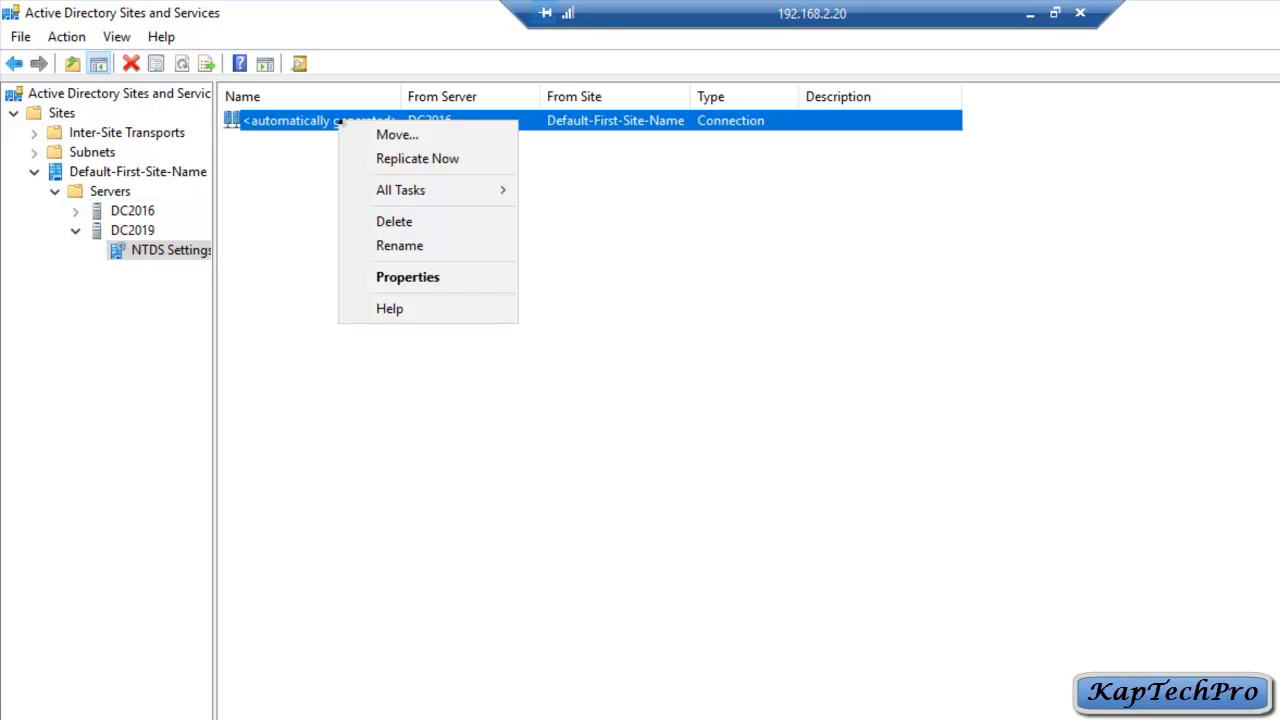
click(424, 162)
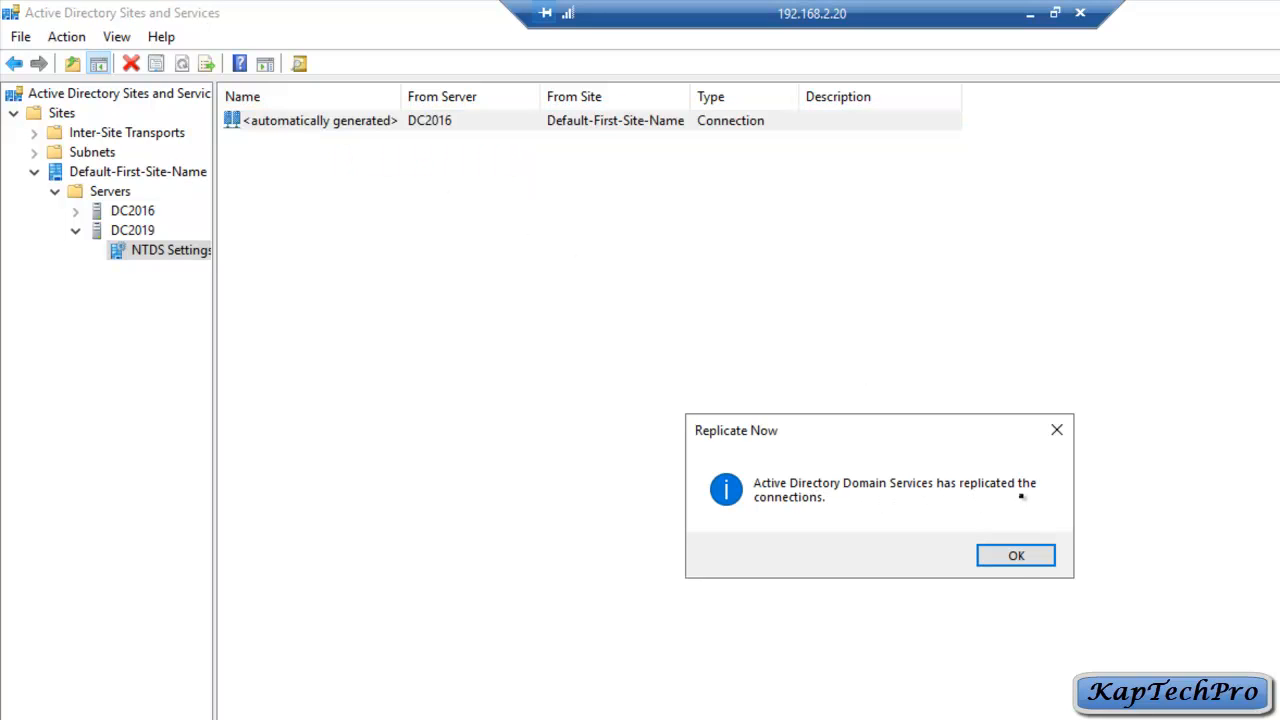
click(1002, 555)
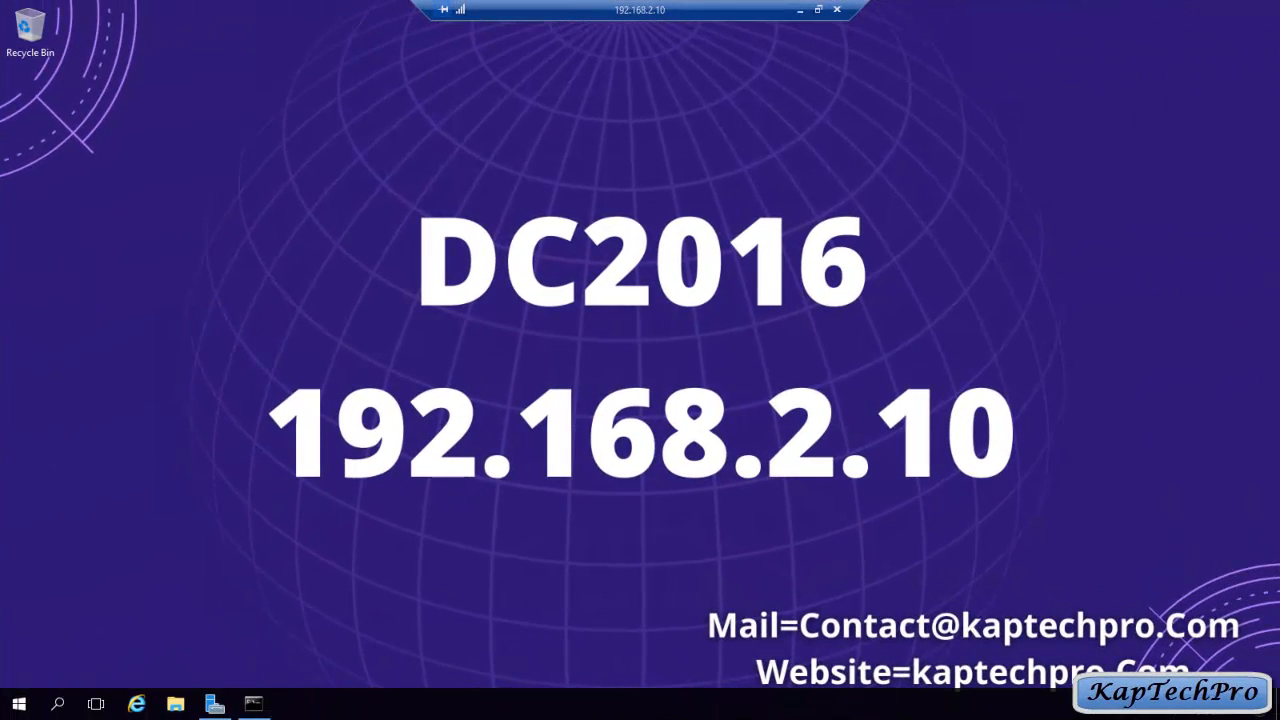
Step: On DC2016, open Sites and Services maximized and navigate to DC2016's NTDS Settings
click(215, 704)
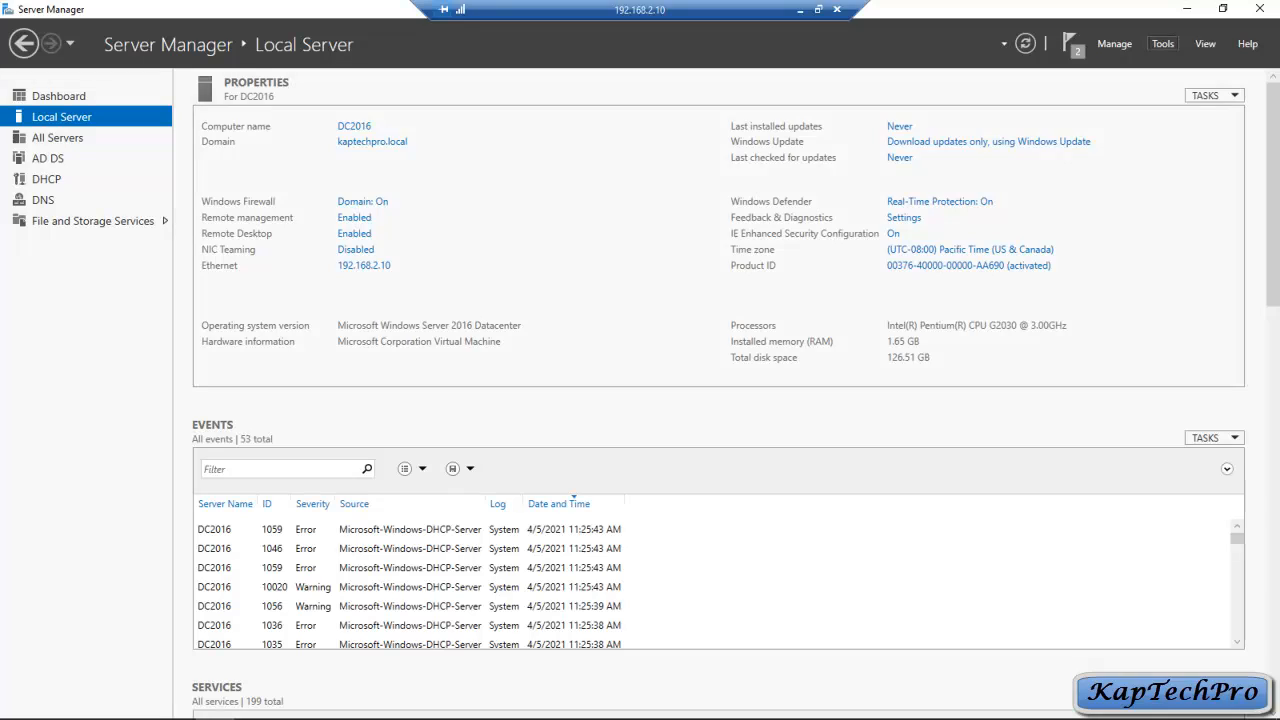
click(1162, 43)
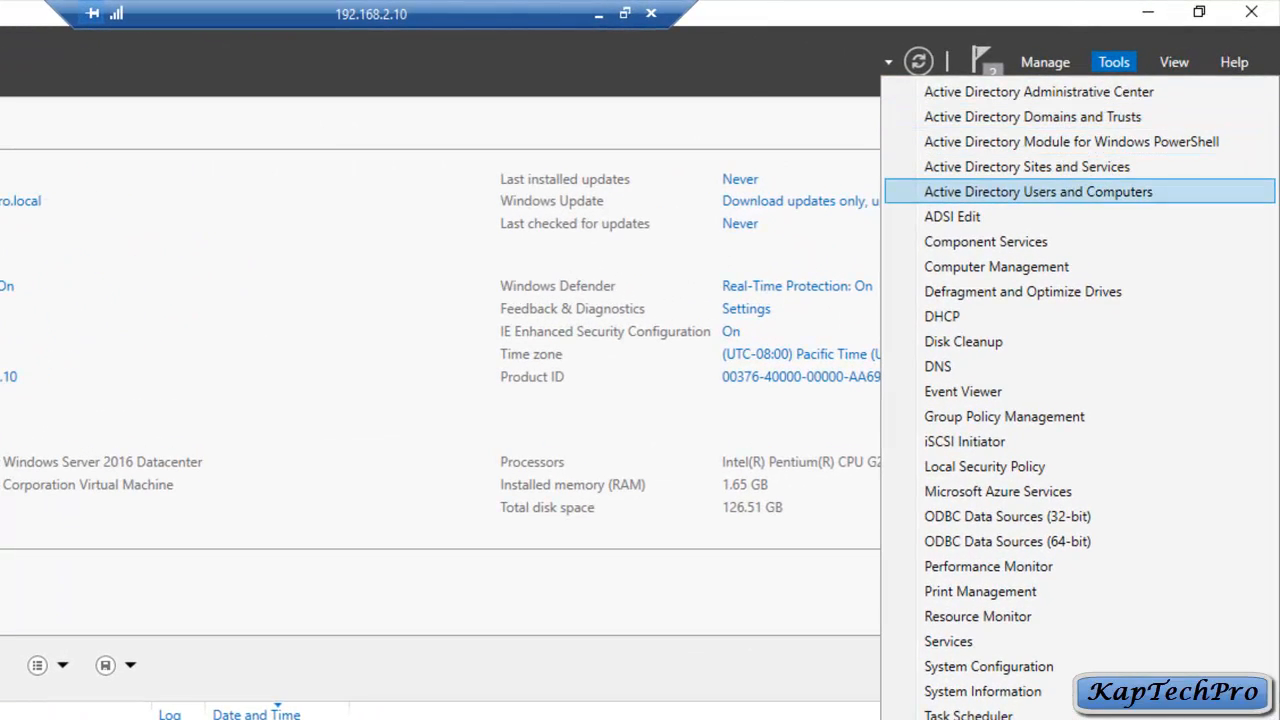
click(1027, 167)
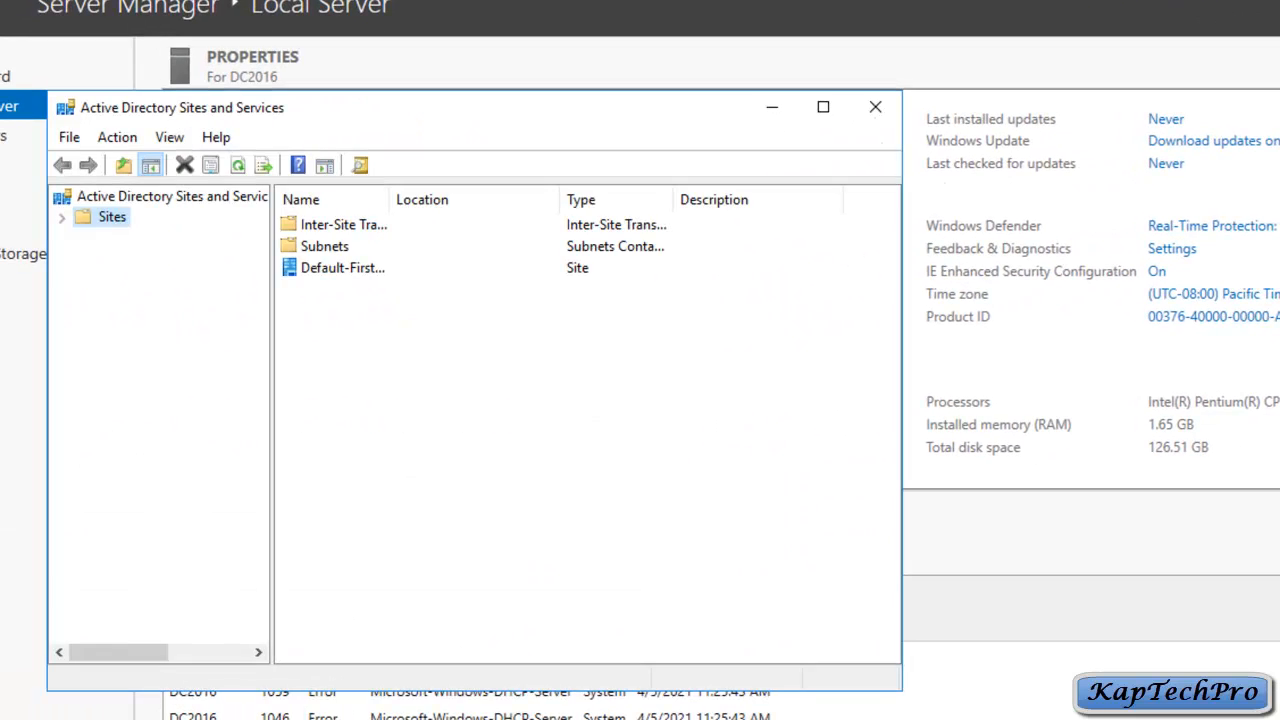
click(823, 107)
click(14, 118)
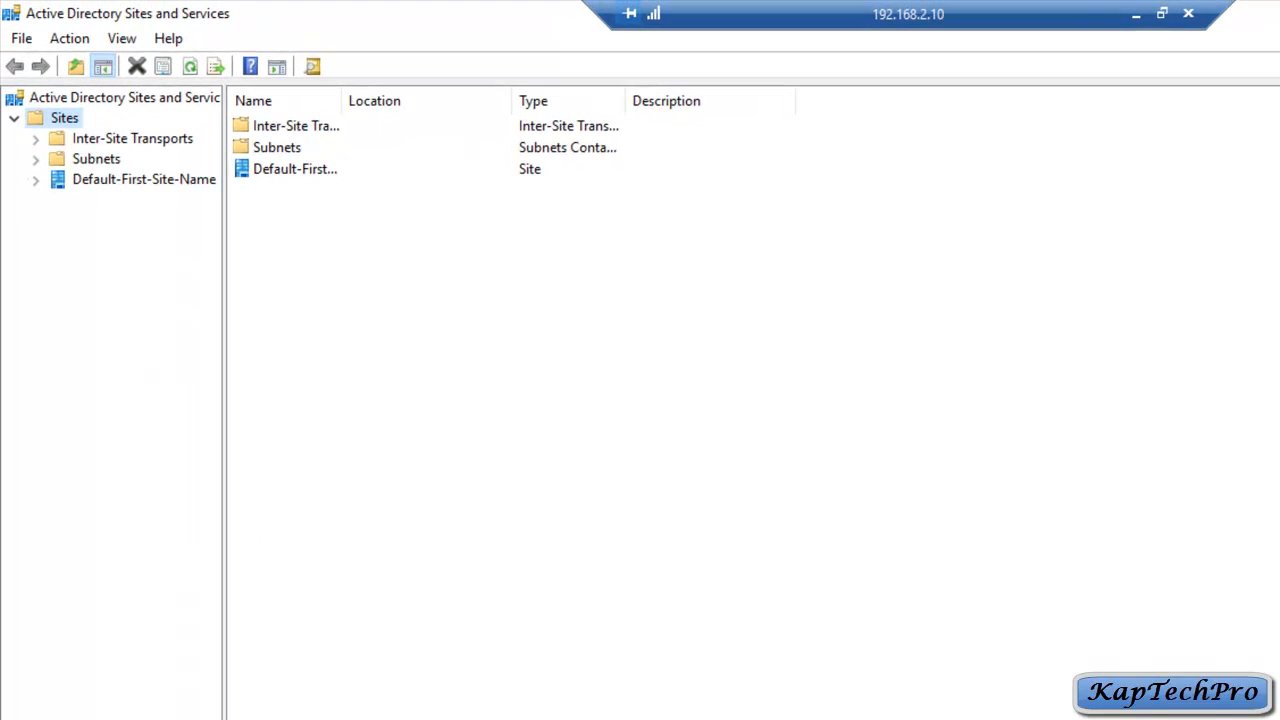
click(36, 180)
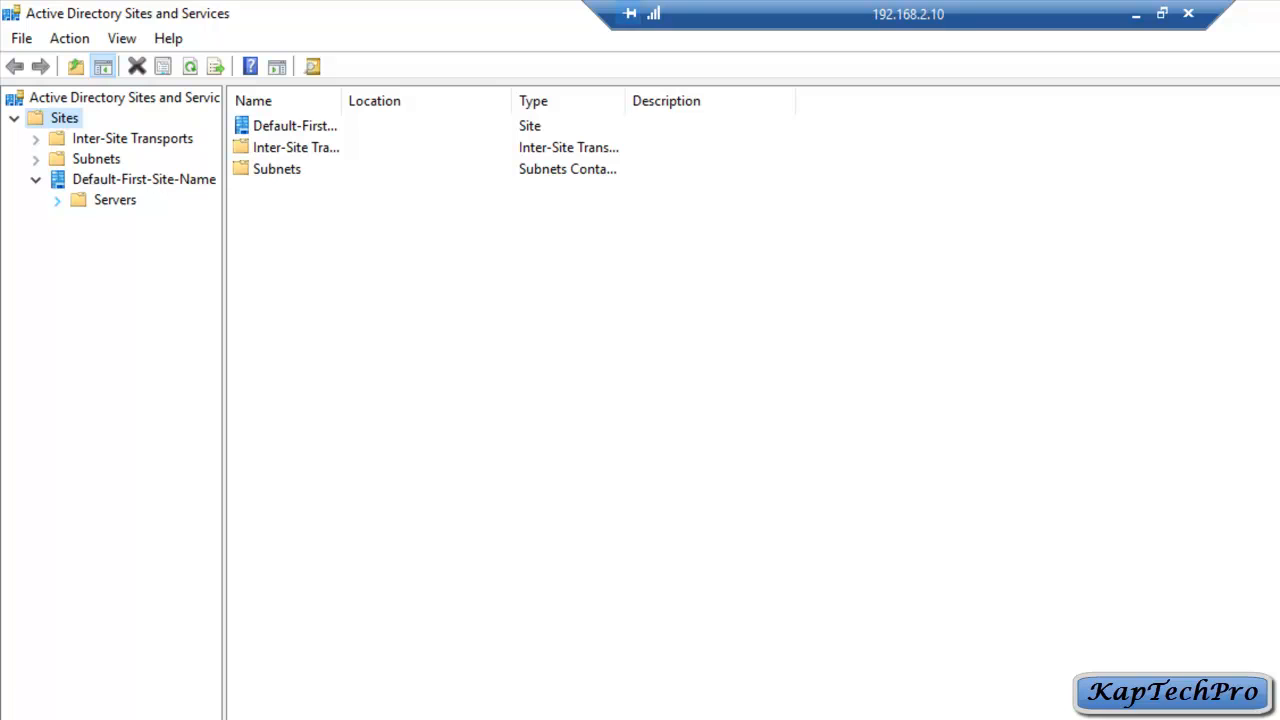
click(57, 200)
click(79, 220)
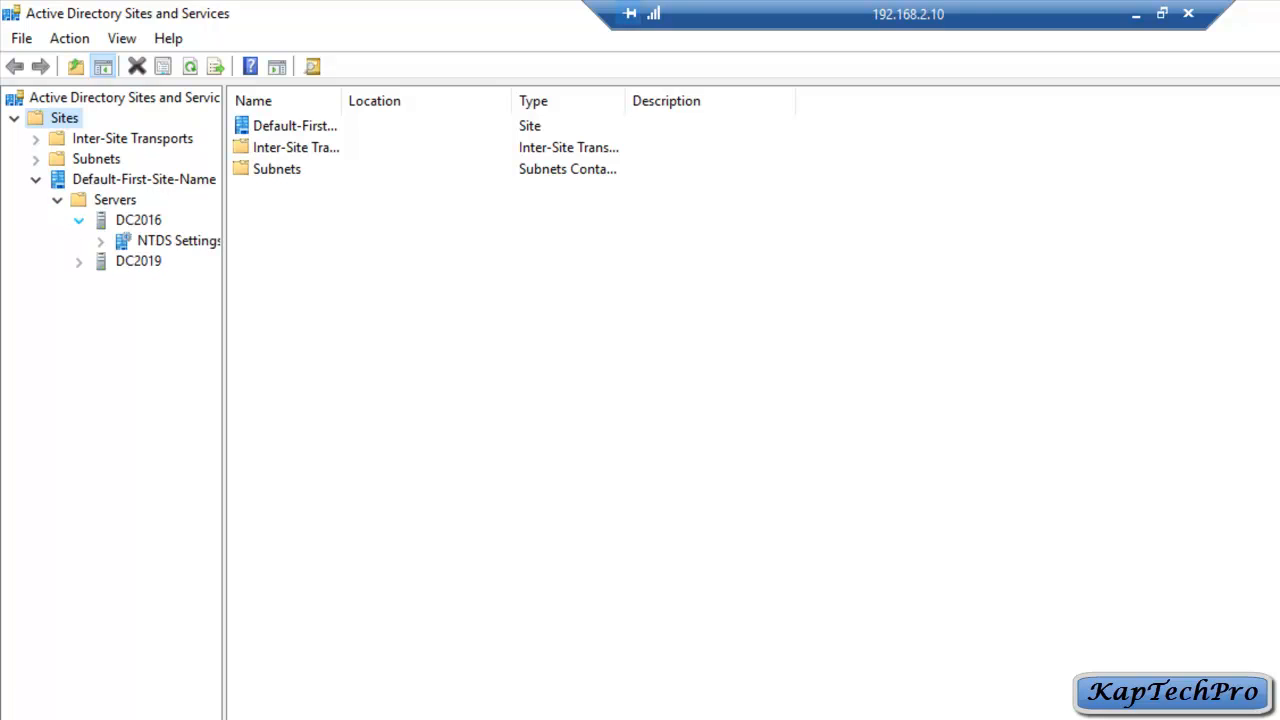
click(124, 241)
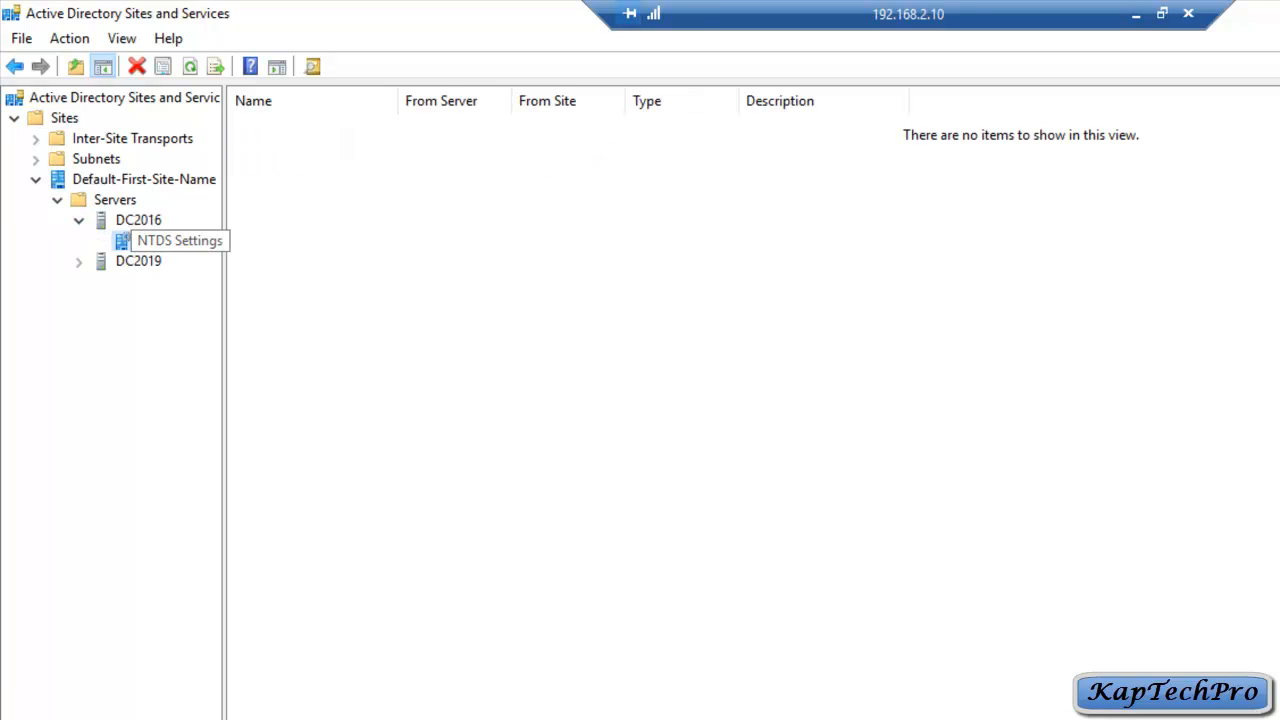
Step: Run Check Replication Topology on DC2016's NTDS Settings and acknowledge the message
right_click(124, 241)
mouse_move(200, 313)
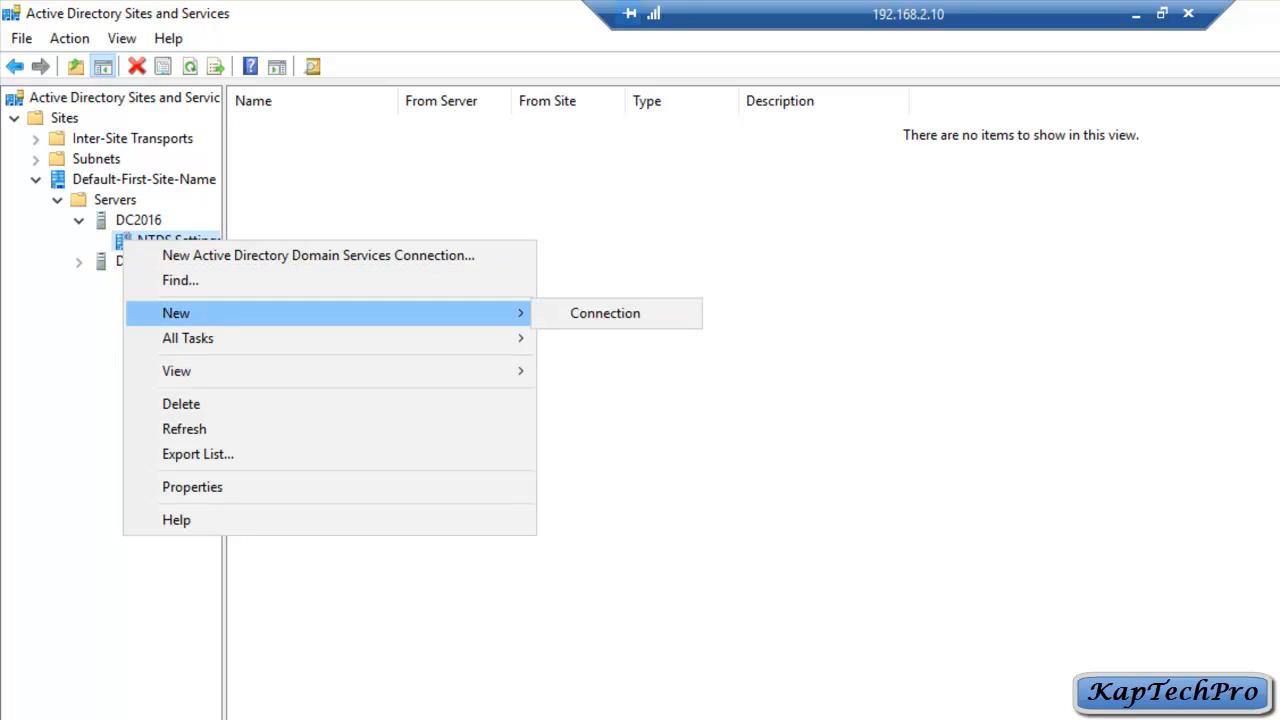
mouse_move(200, 338)
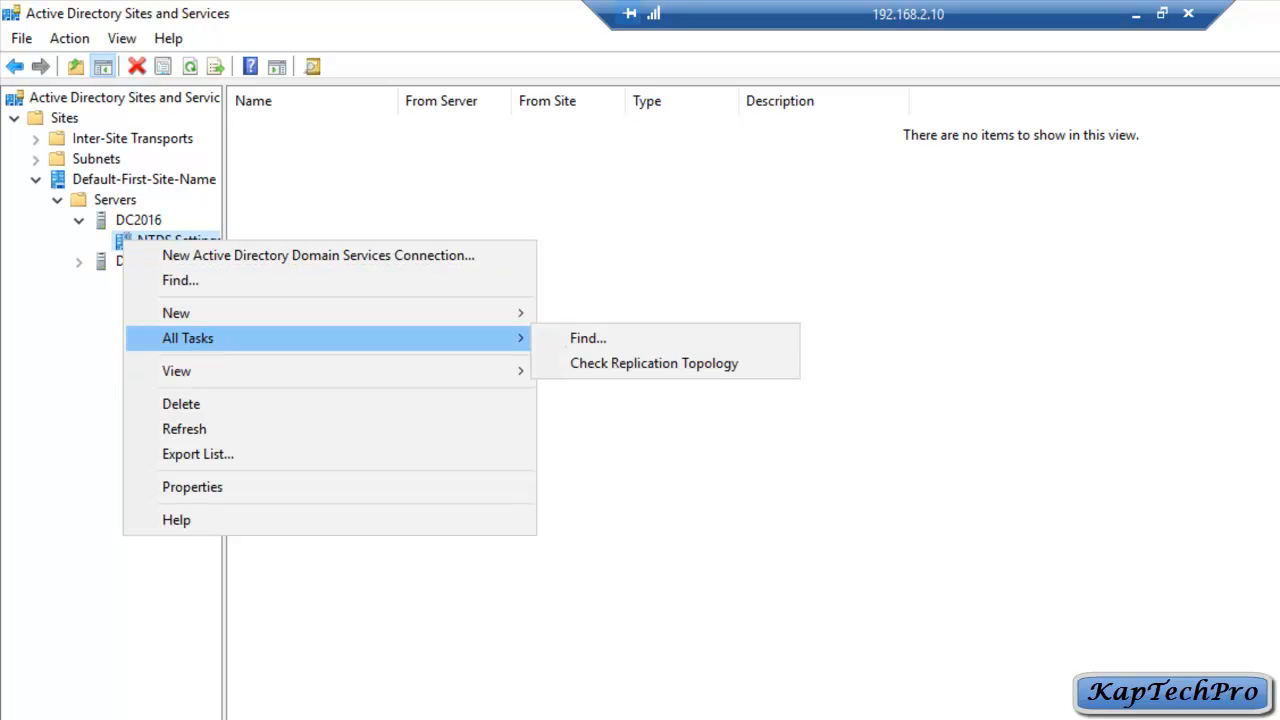
click(640, 363)
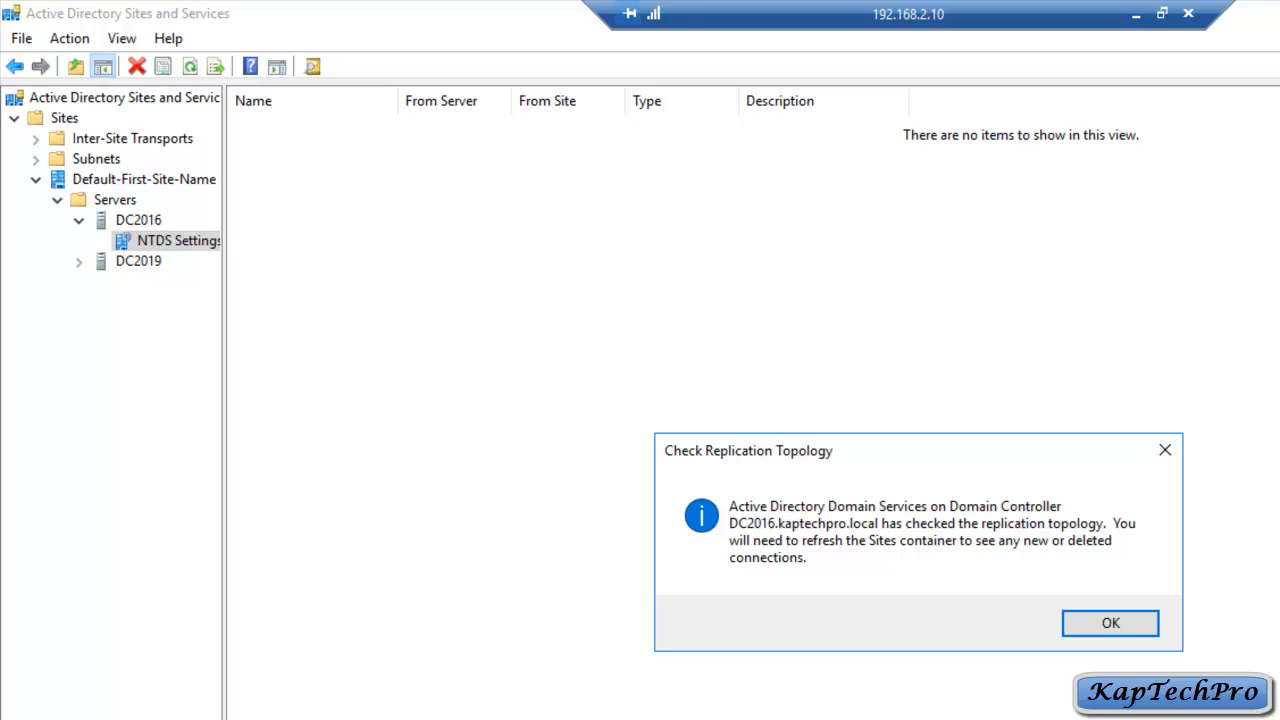
click(1112, 624)
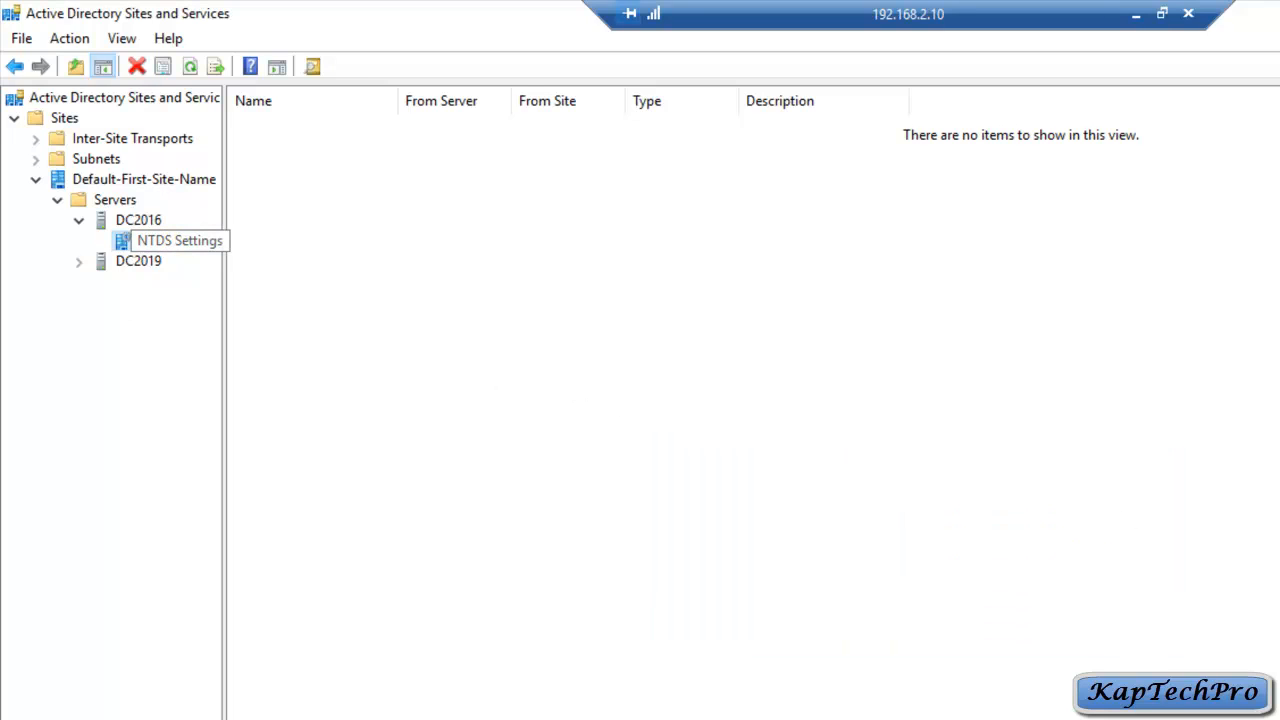
Step: Refresh DC2016's NTDS Settings to show the DC2019 connection and resize the Name, From Server and From Site columns
right_click(134, 238)
click(180, 430)
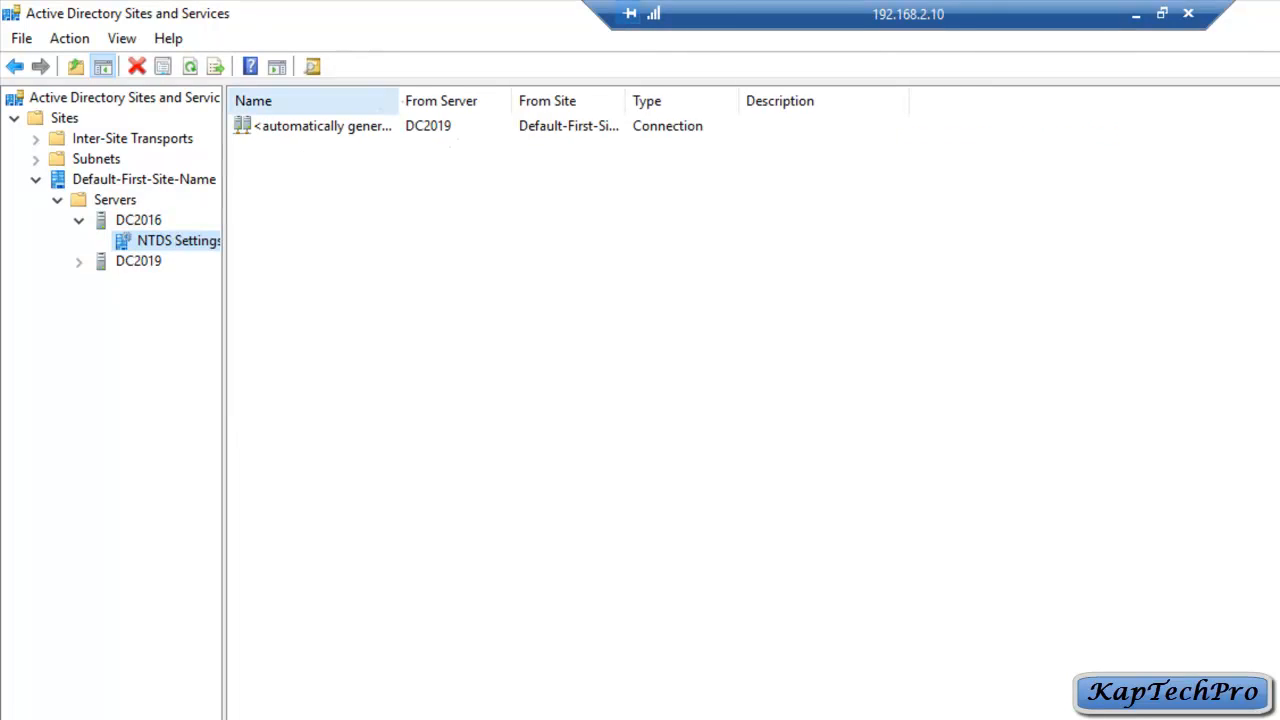
double_click(398, 101)
drag(532, 101, 477, 101)
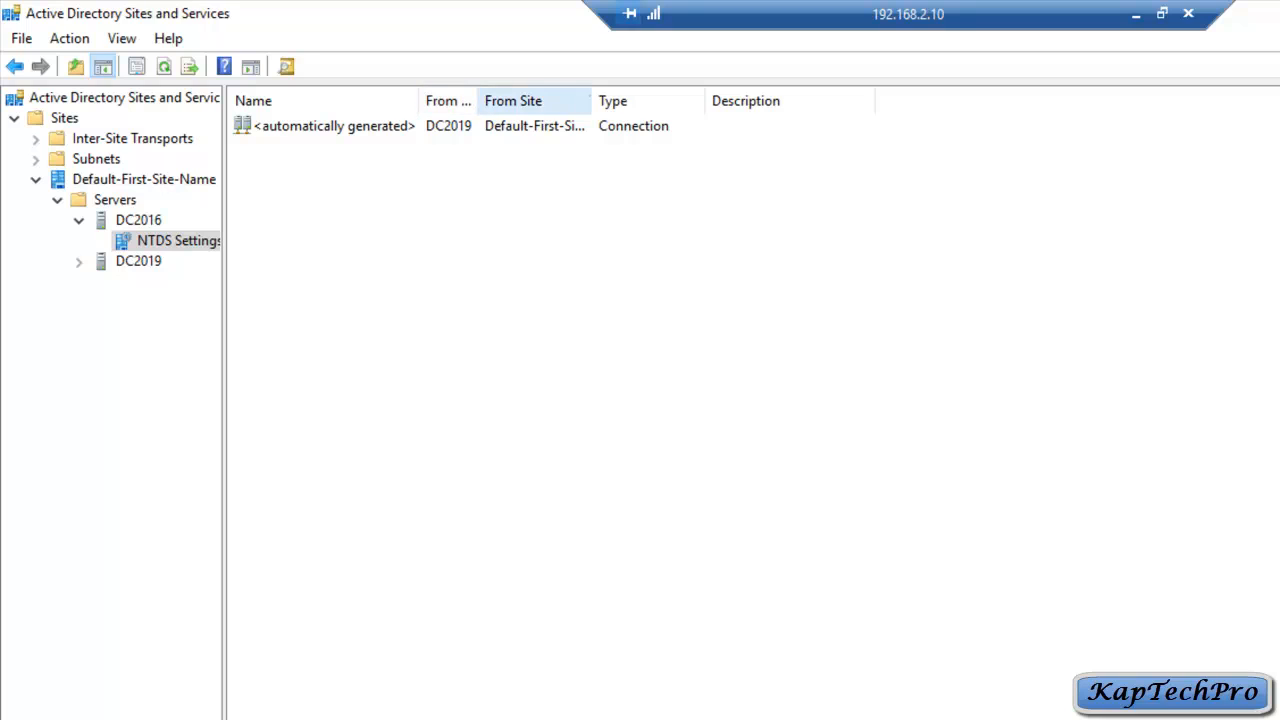
double_click(592, 101)
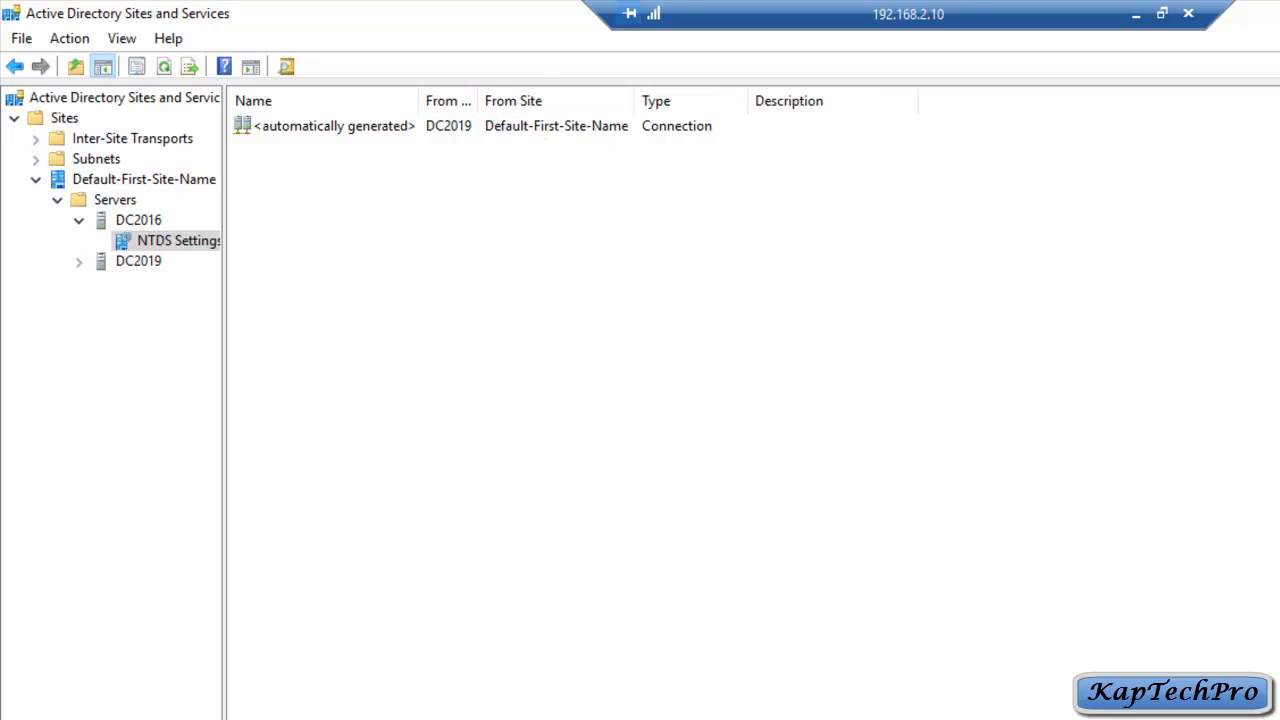
Step: Replicate the automatically generated connection from DC2019 now and acknowledge the confirmation
right_click(355, 126)
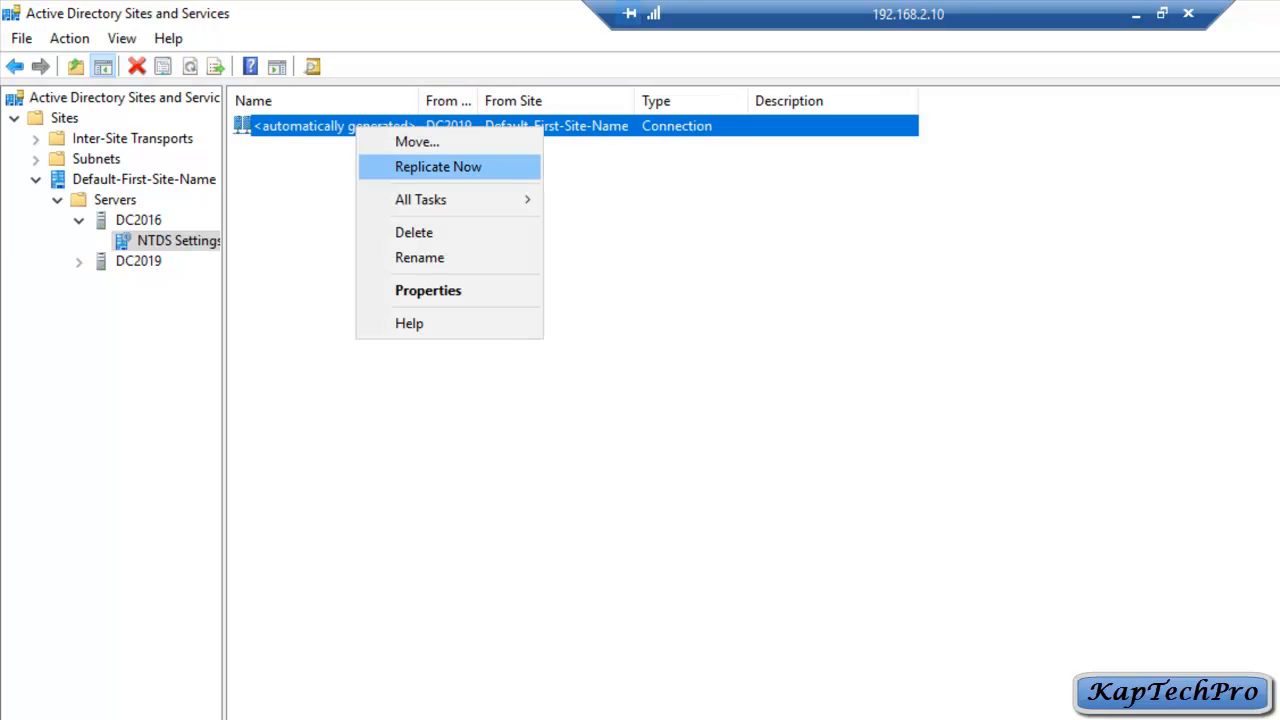
key(Return)
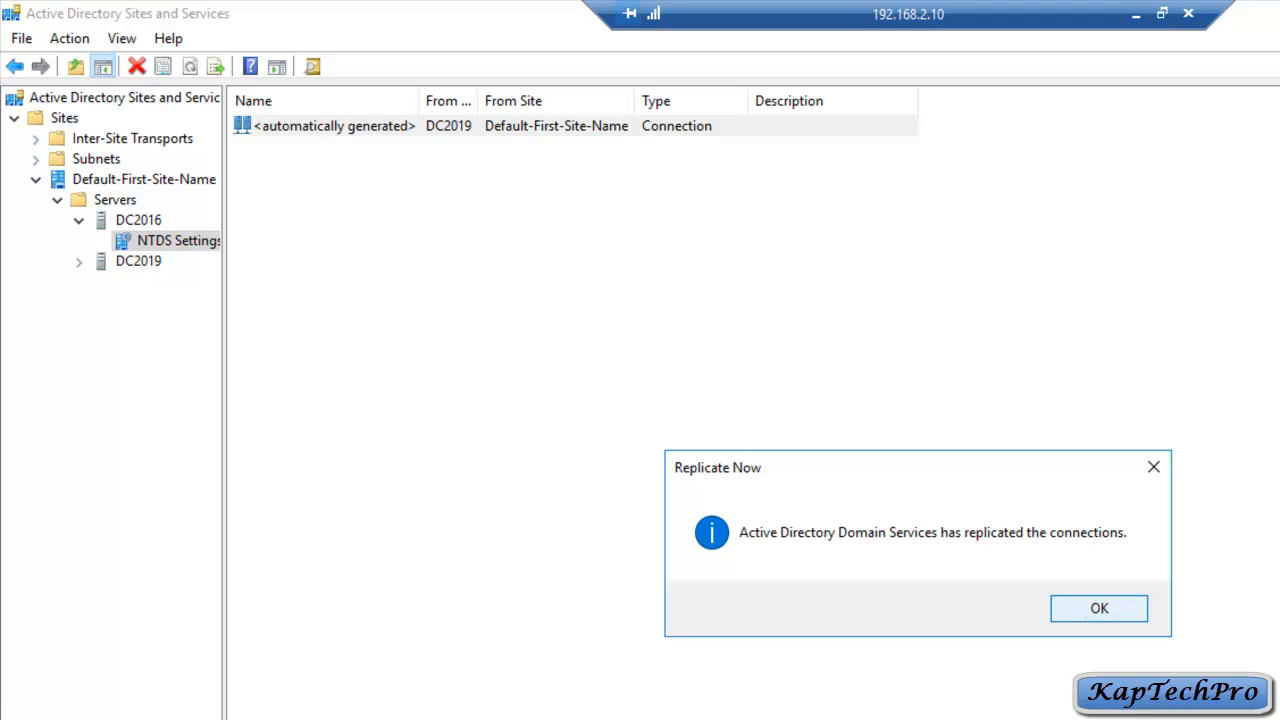
key(Return)
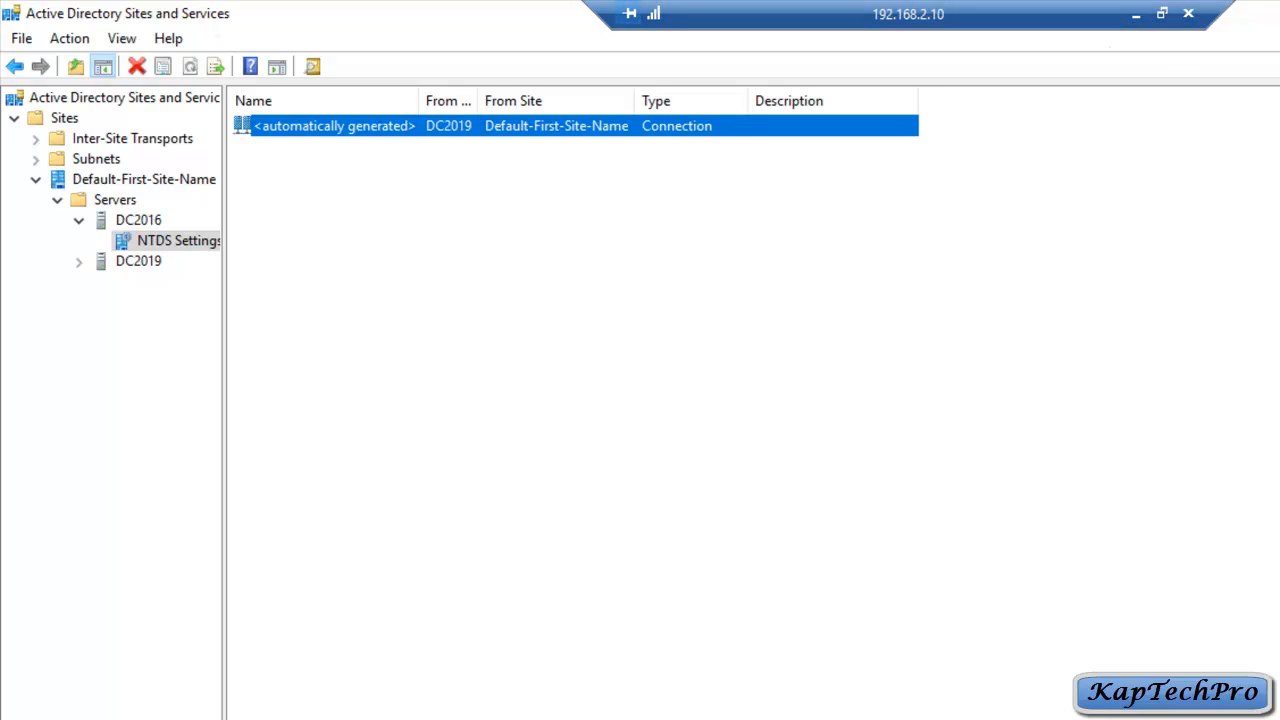
Step: Uncheck Global Catalog in DC2016's NTDS Settings properties and apply the change
right_click(155, 235)
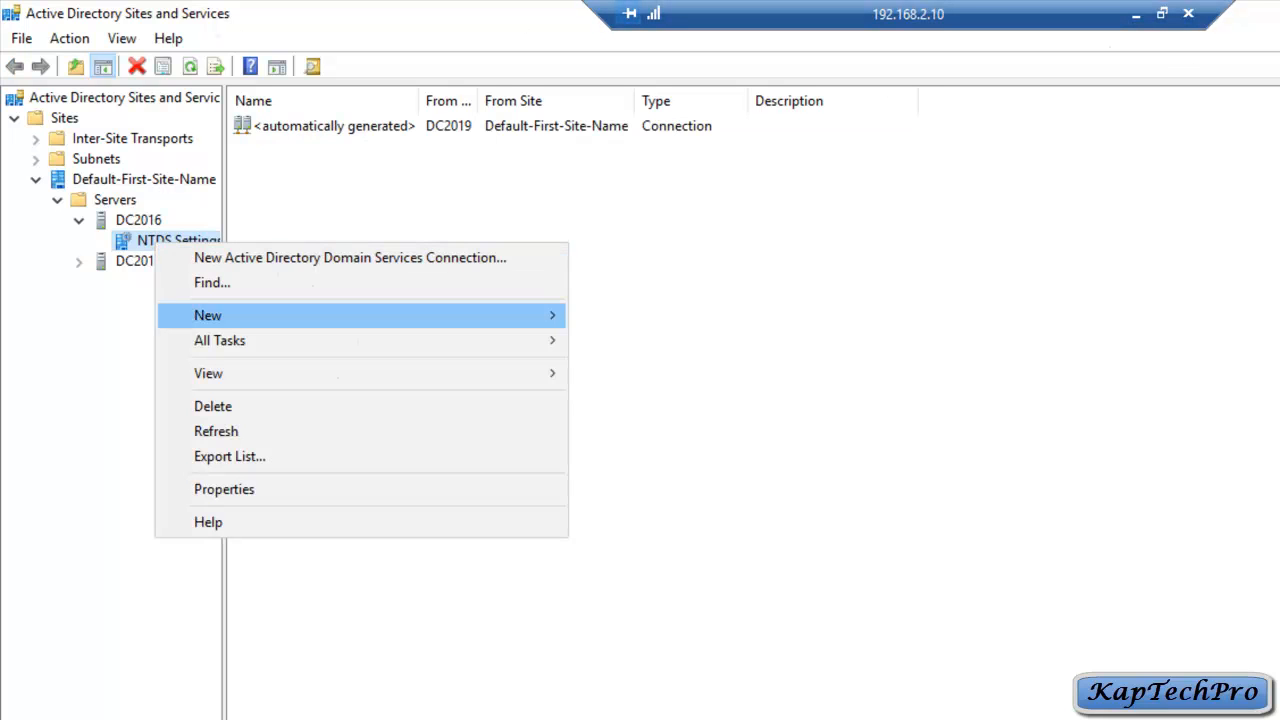
key(Return)
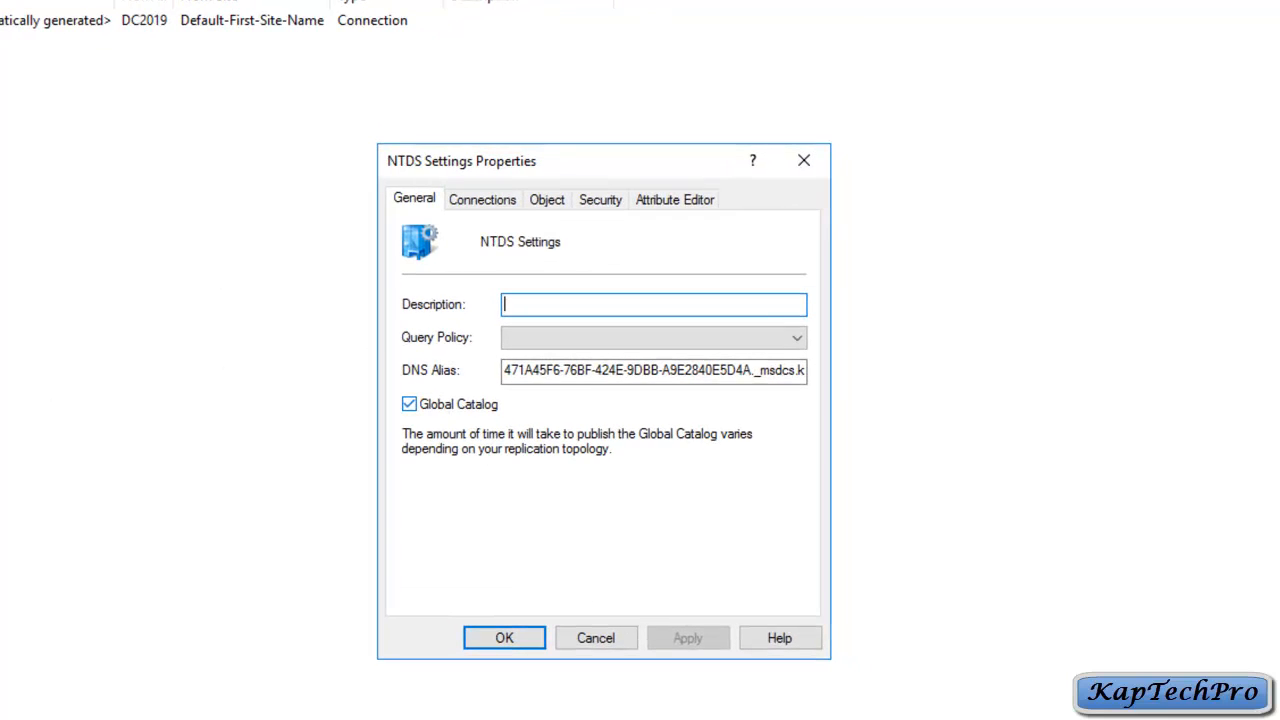
click(409, 404)
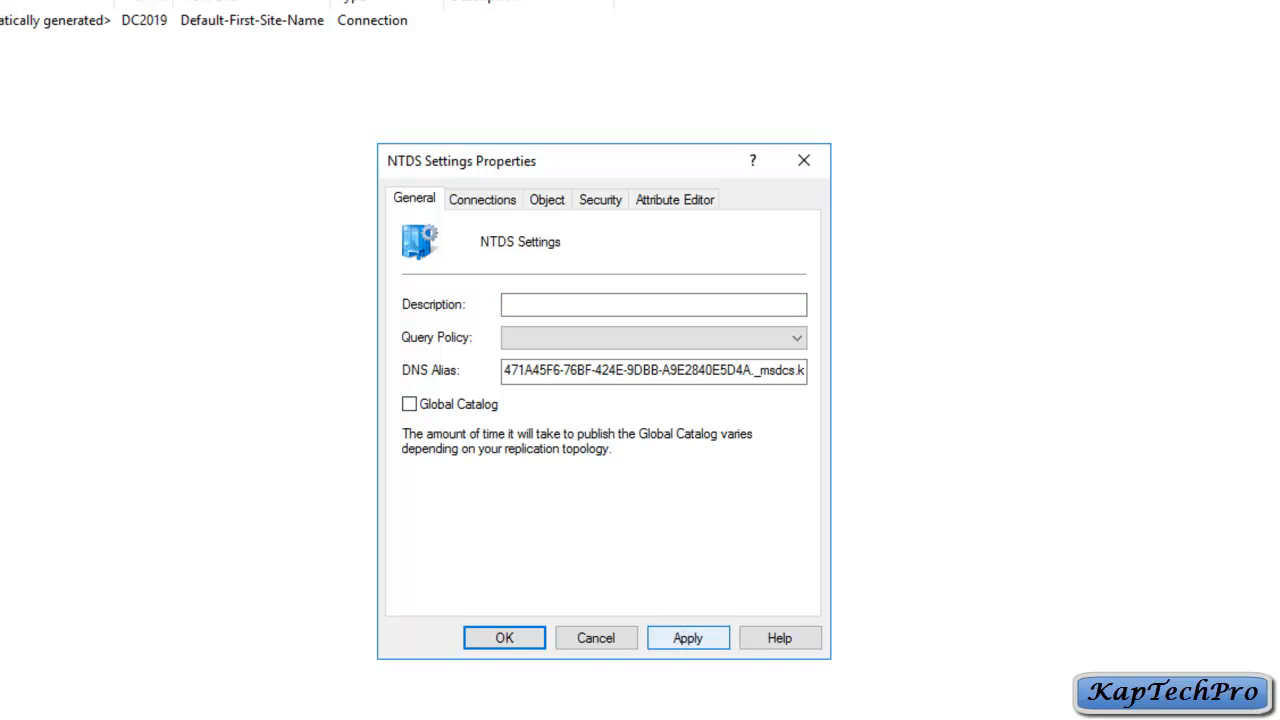
click(688, 638)
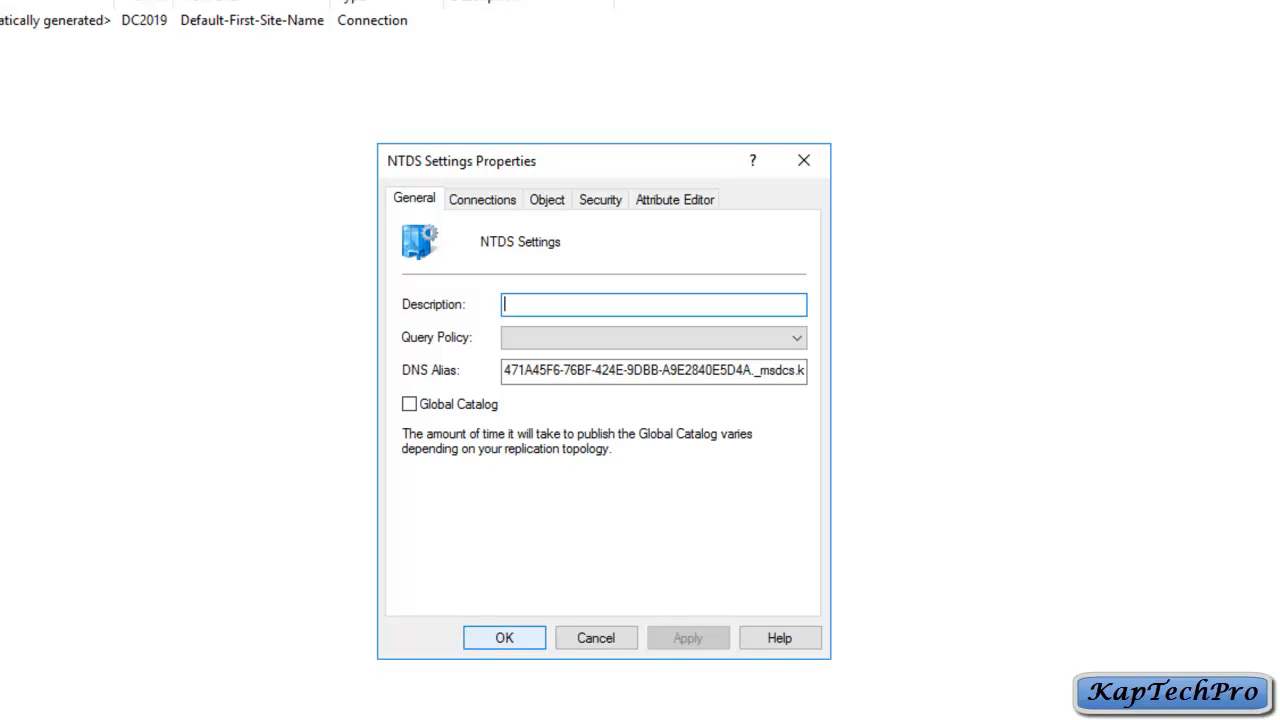
key(Return)
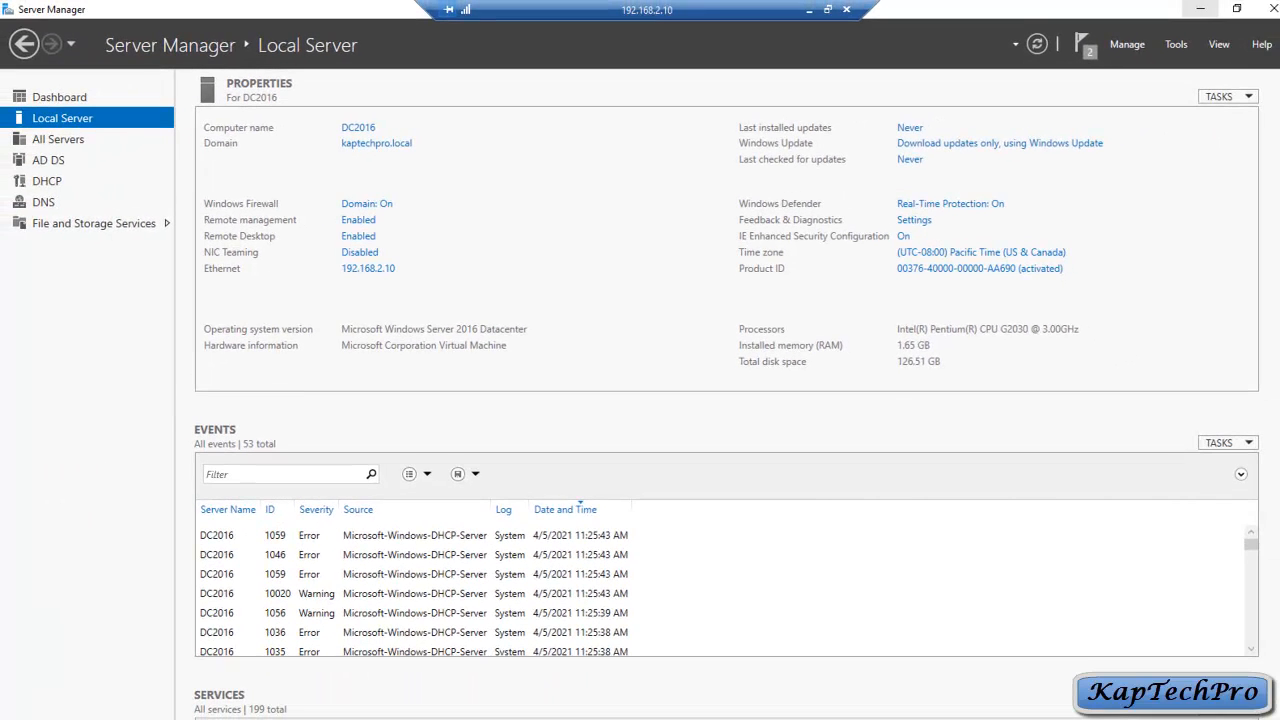
Step: Minimize DC2016's Server Manager and bring up the Win+X quick menu on DC2019
click(1199, 8)
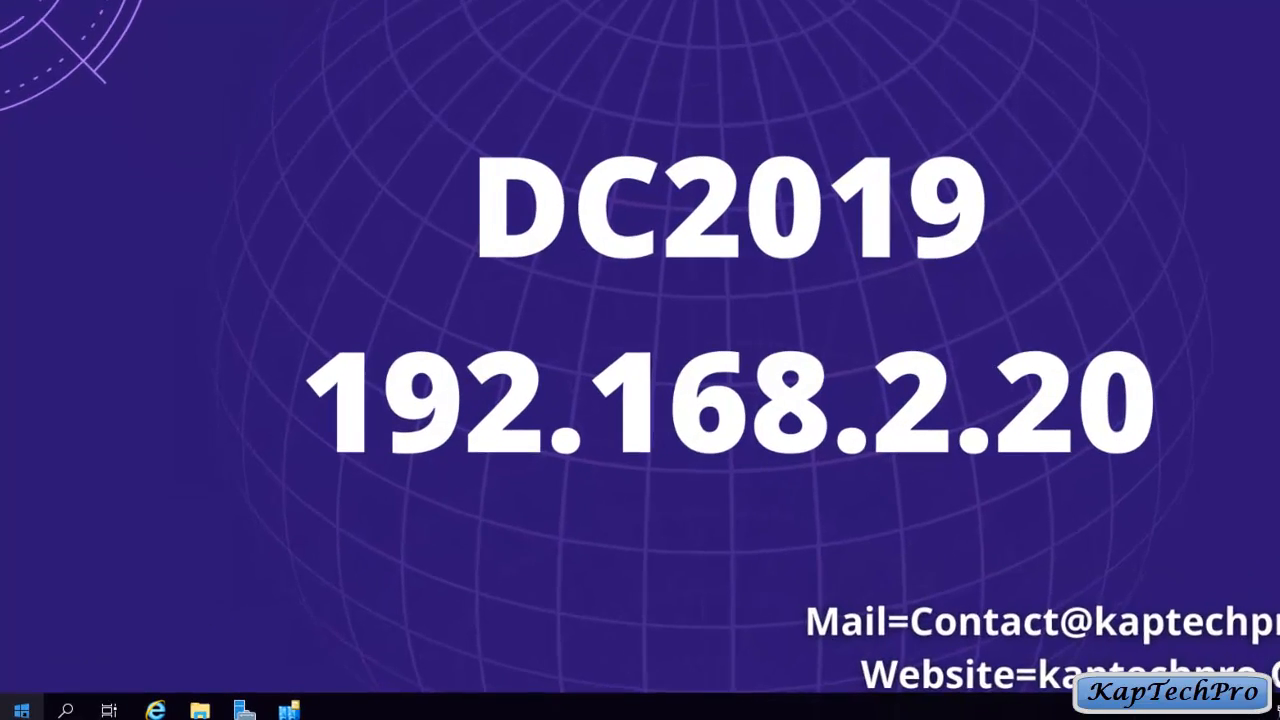
right_click(18, 711)
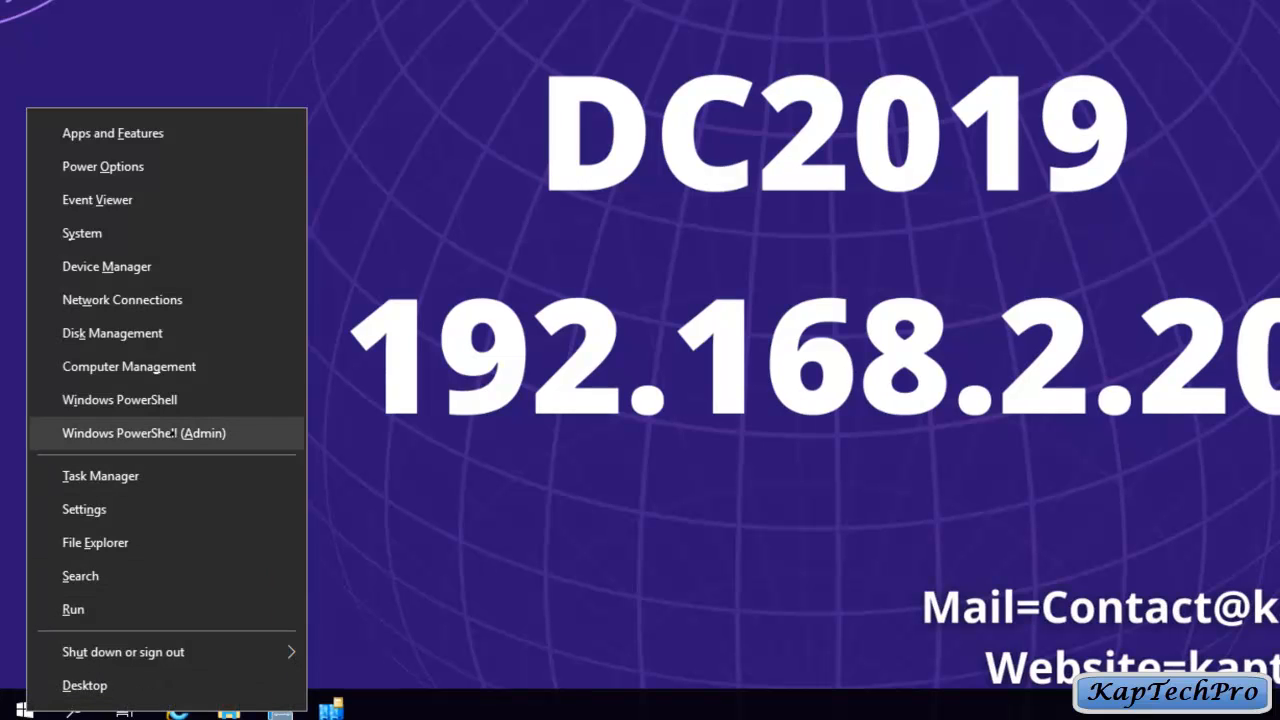
Step: Launch Windows PowerShell (Admin) on DC2019, maximize it and set the console font size to 24
click(217, 433)
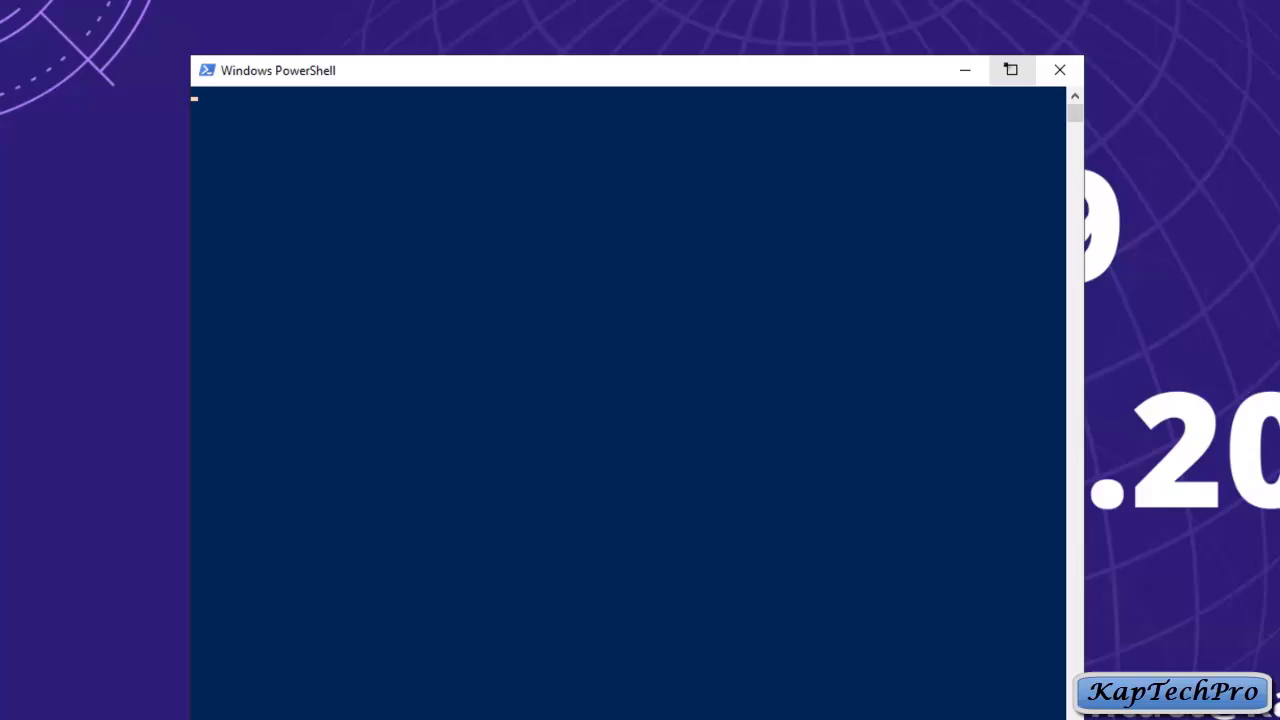
click(1010, 69)
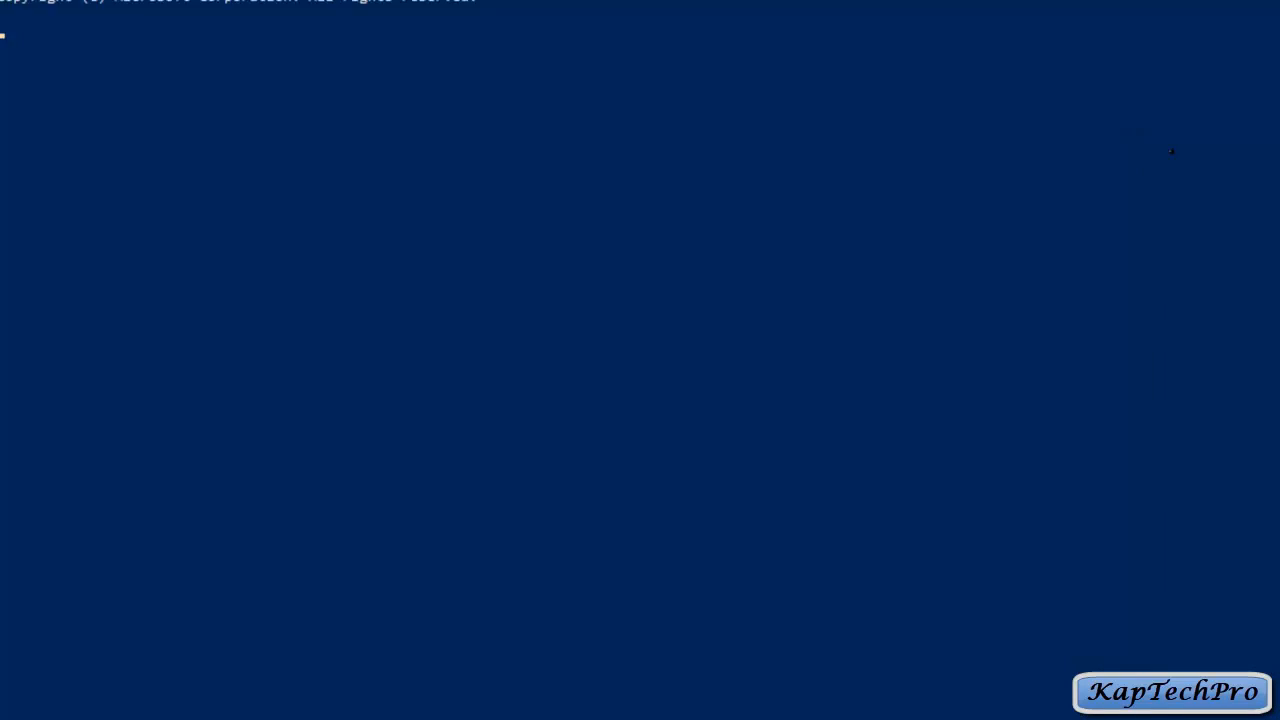
right_click(316, 19)
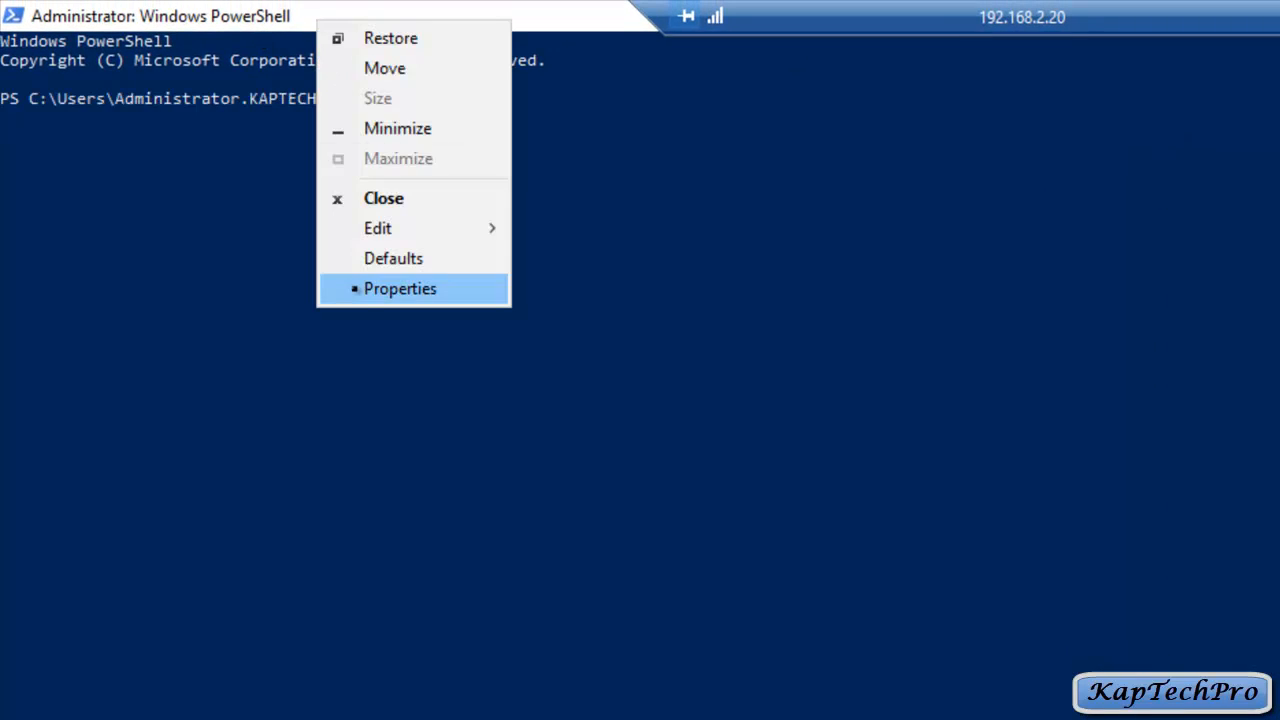
click(354, 289)
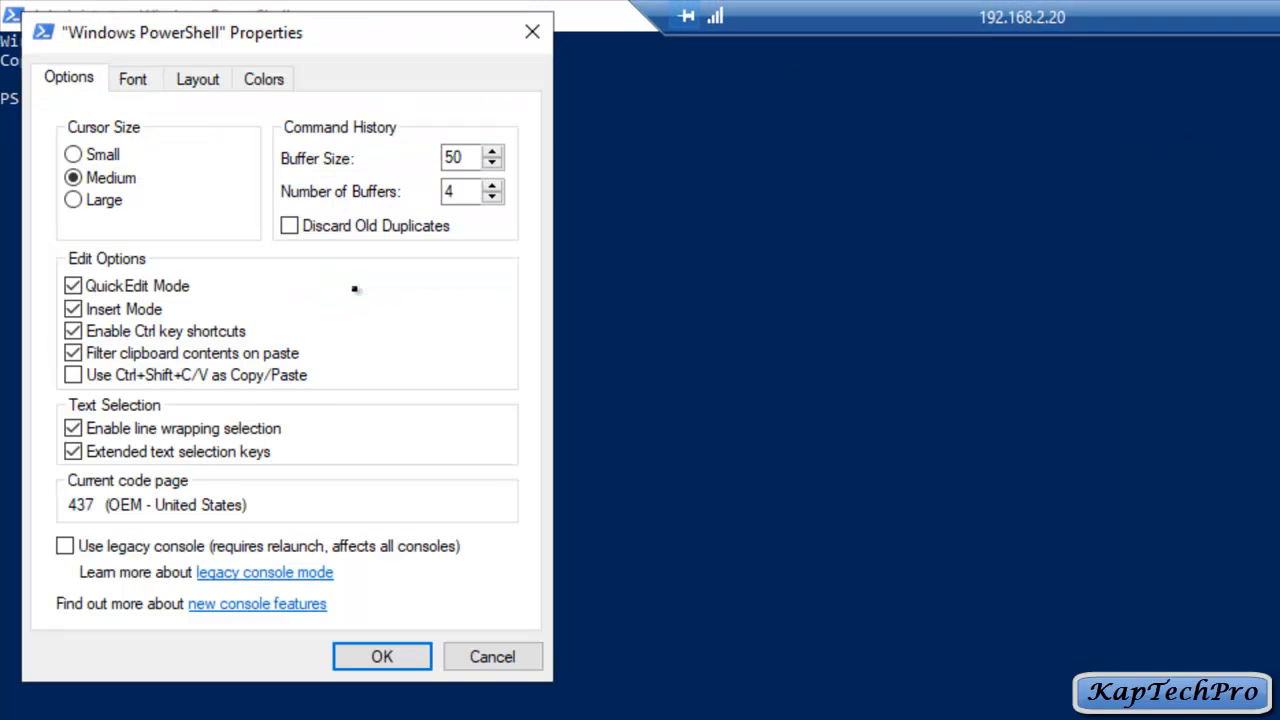
click(116, 79)
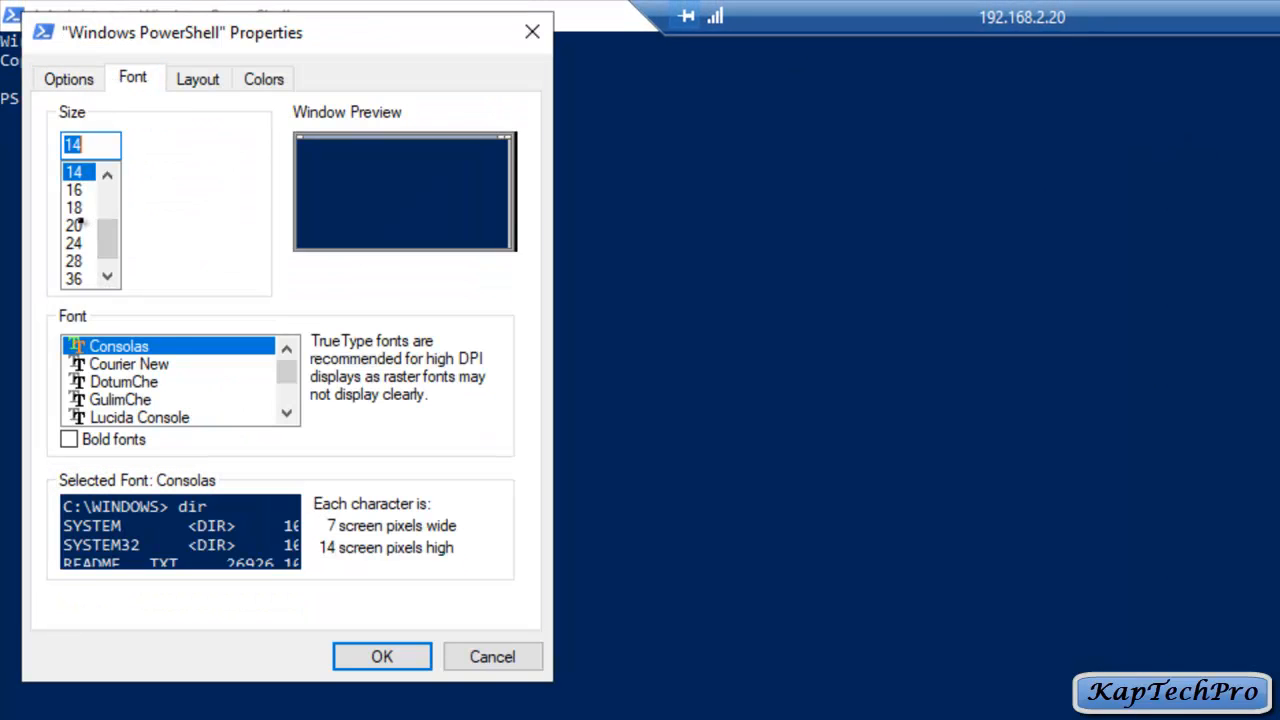
click(75, 245)
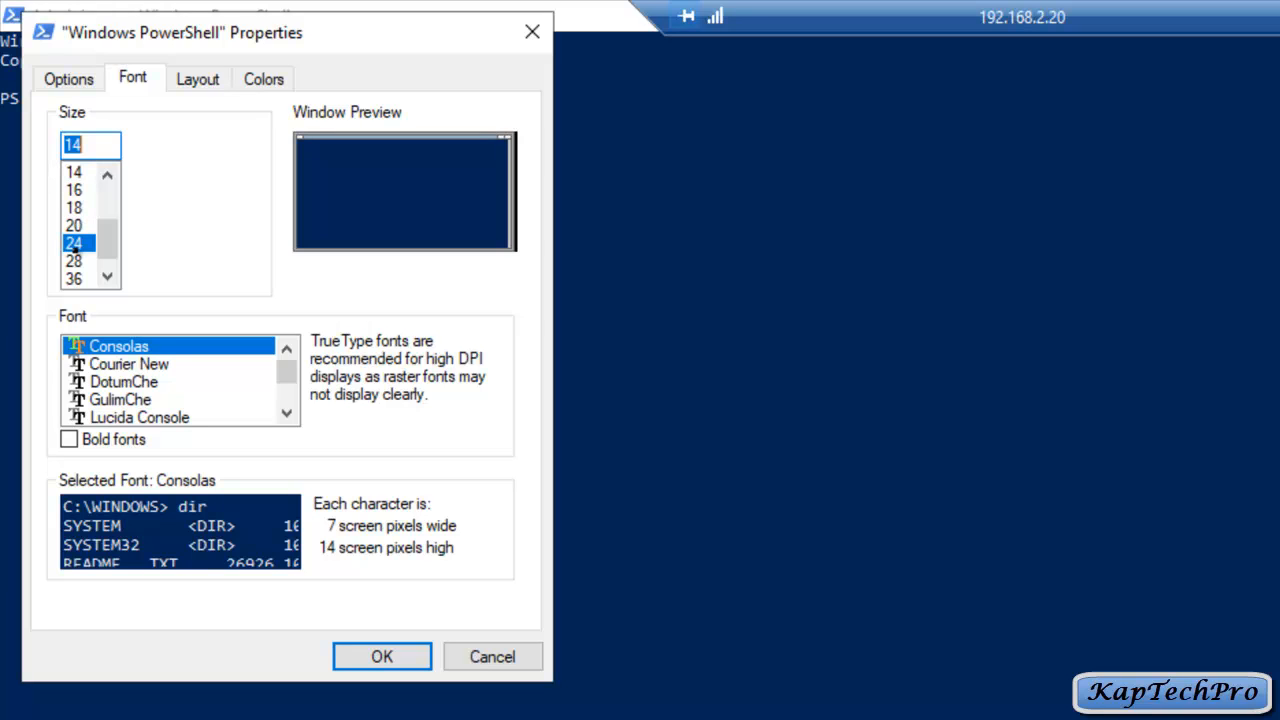
click(354, 665)
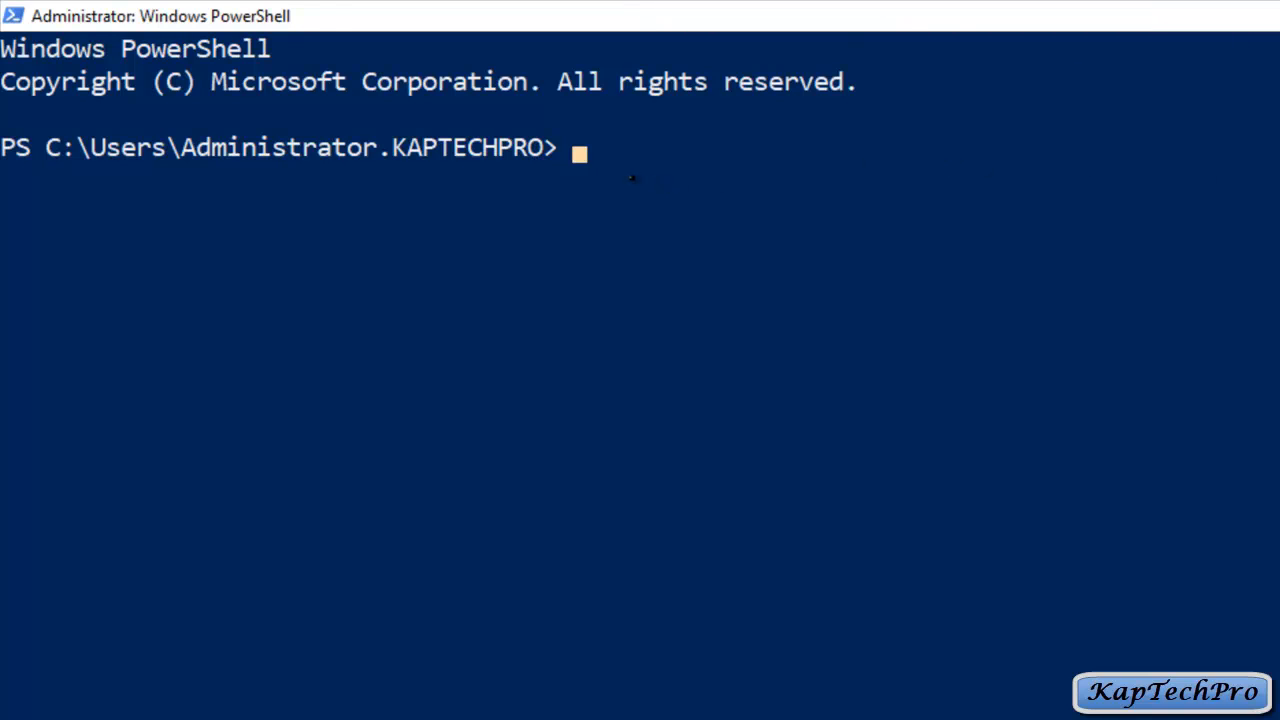
Step: Start ntdsutil, enter roles and connections, and connect to server dc2019
click(610, 147)
key(Escape)
text(ntds)
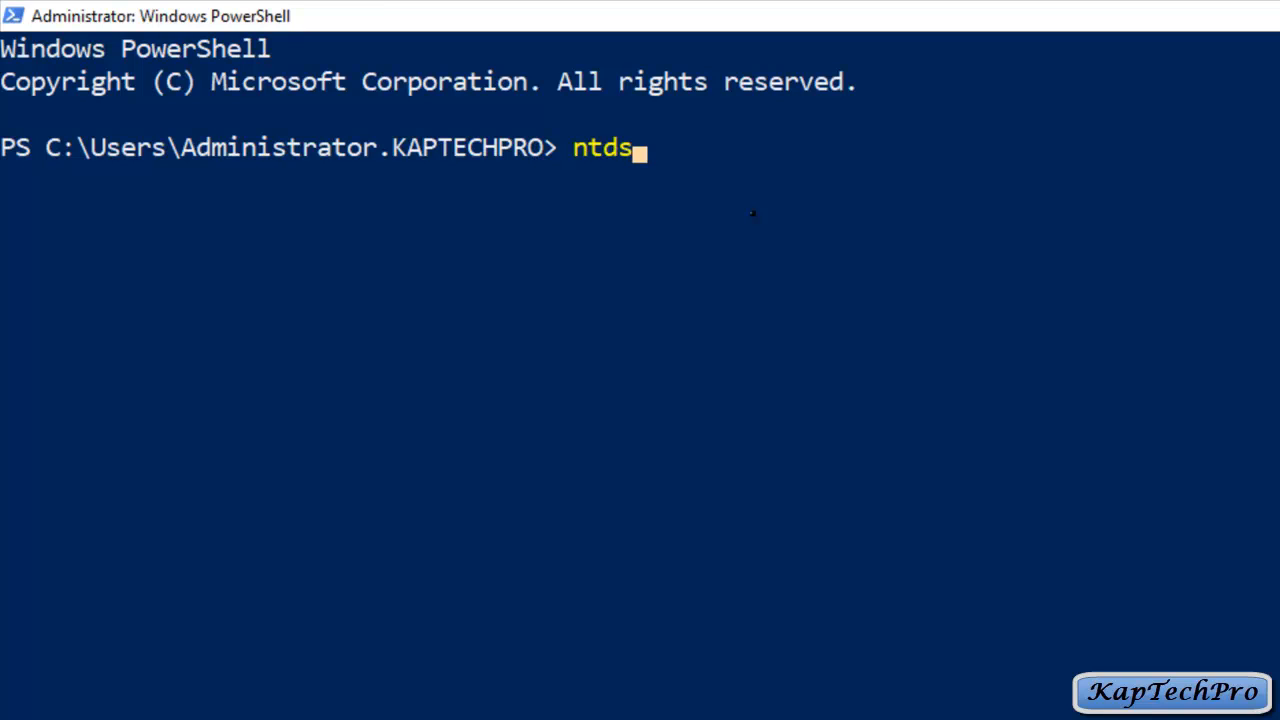
text(util)
key(Return)
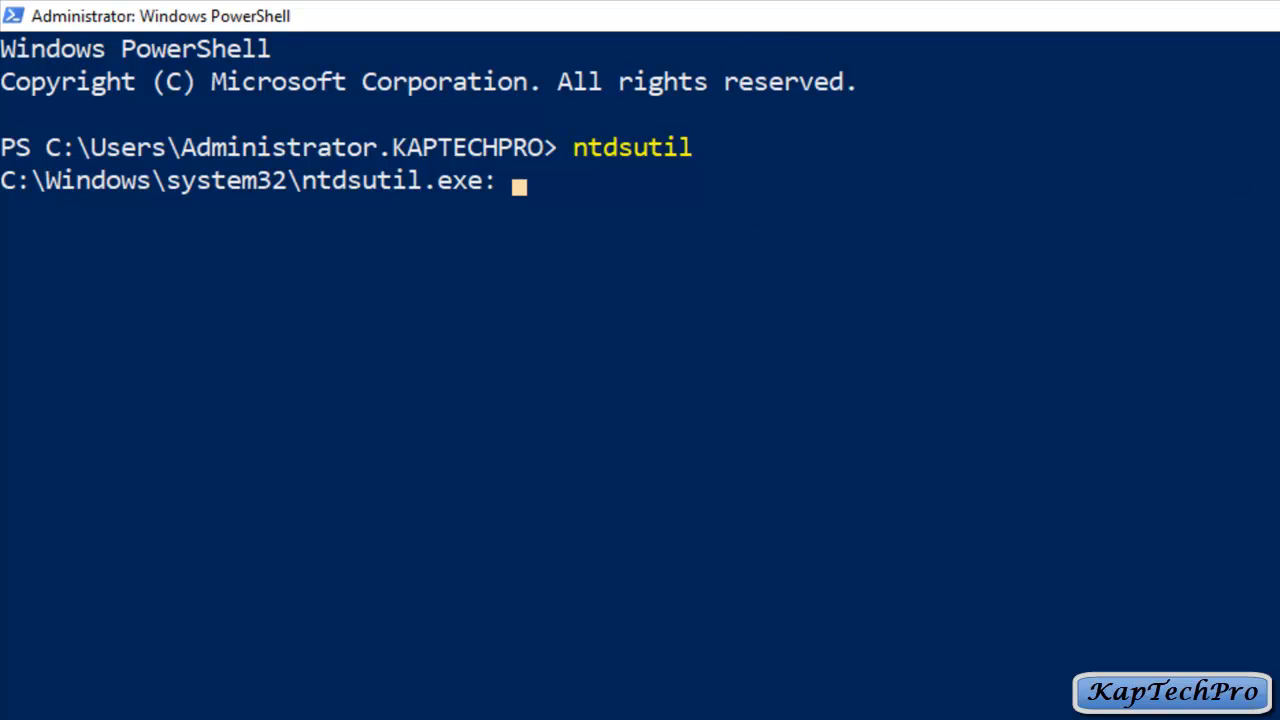
text(roles)
key(Return)
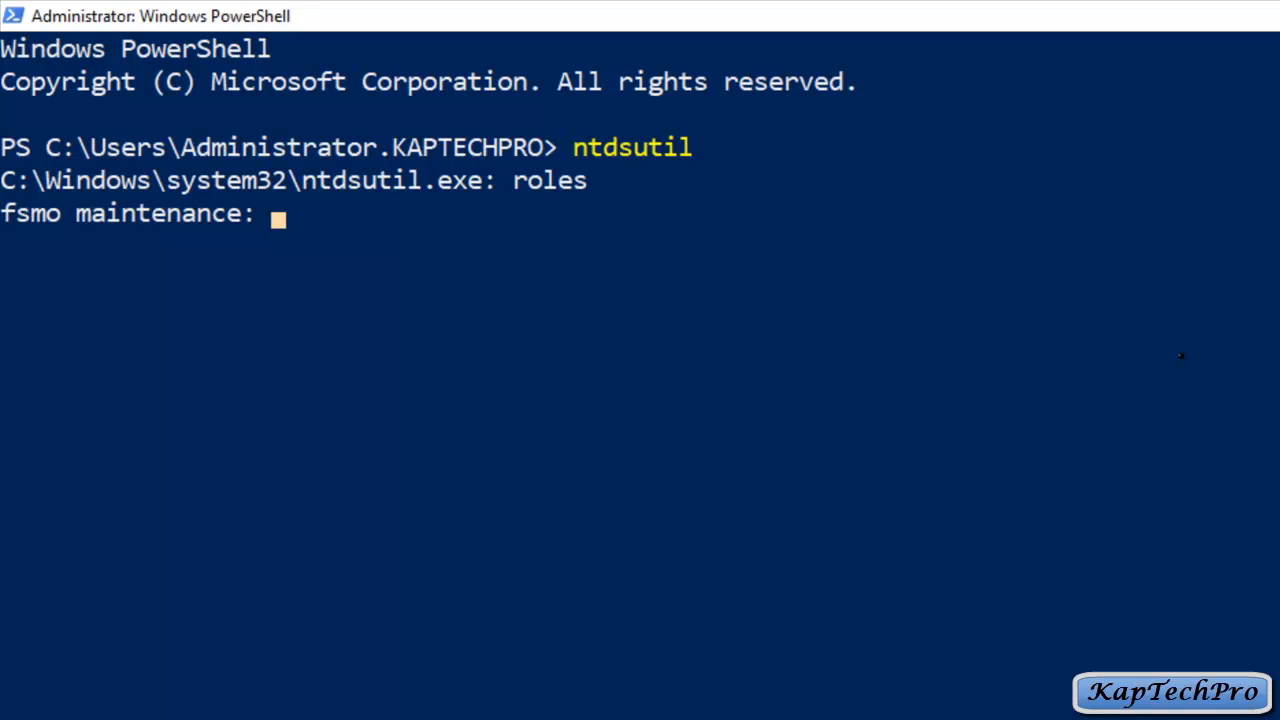
text(connecti)
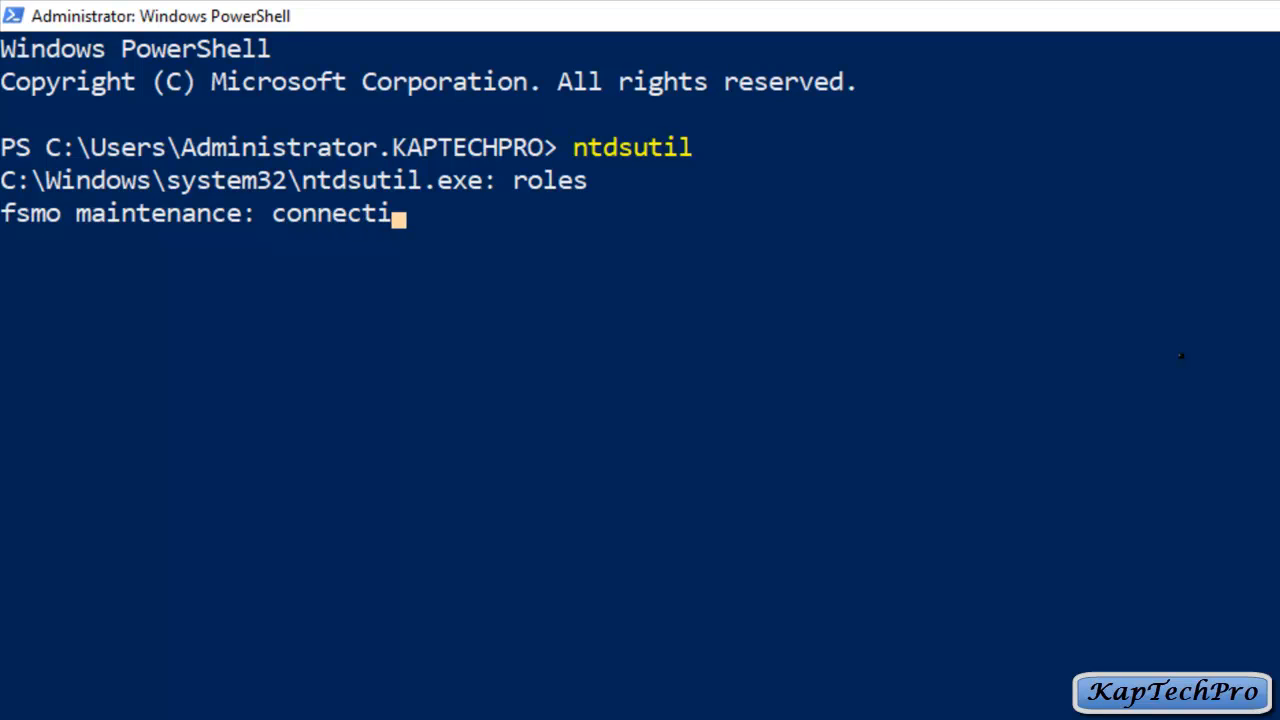
text(ons)
key(Return)
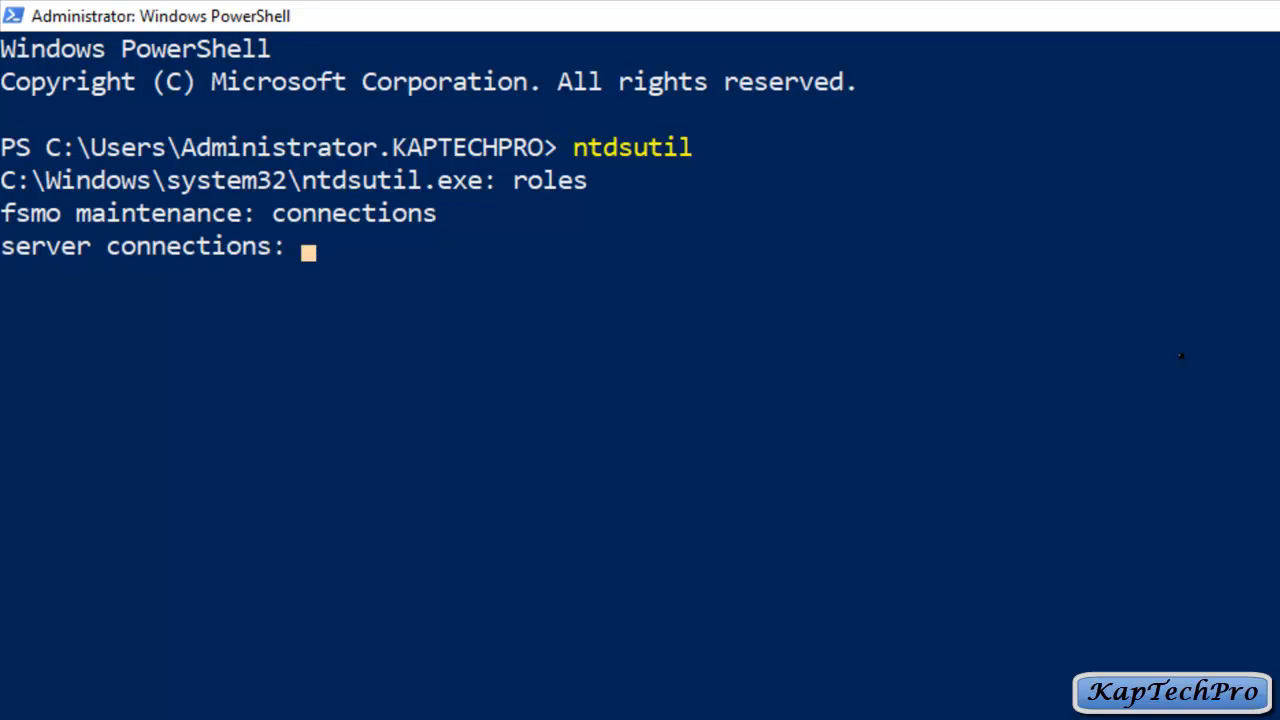
text(connect t)
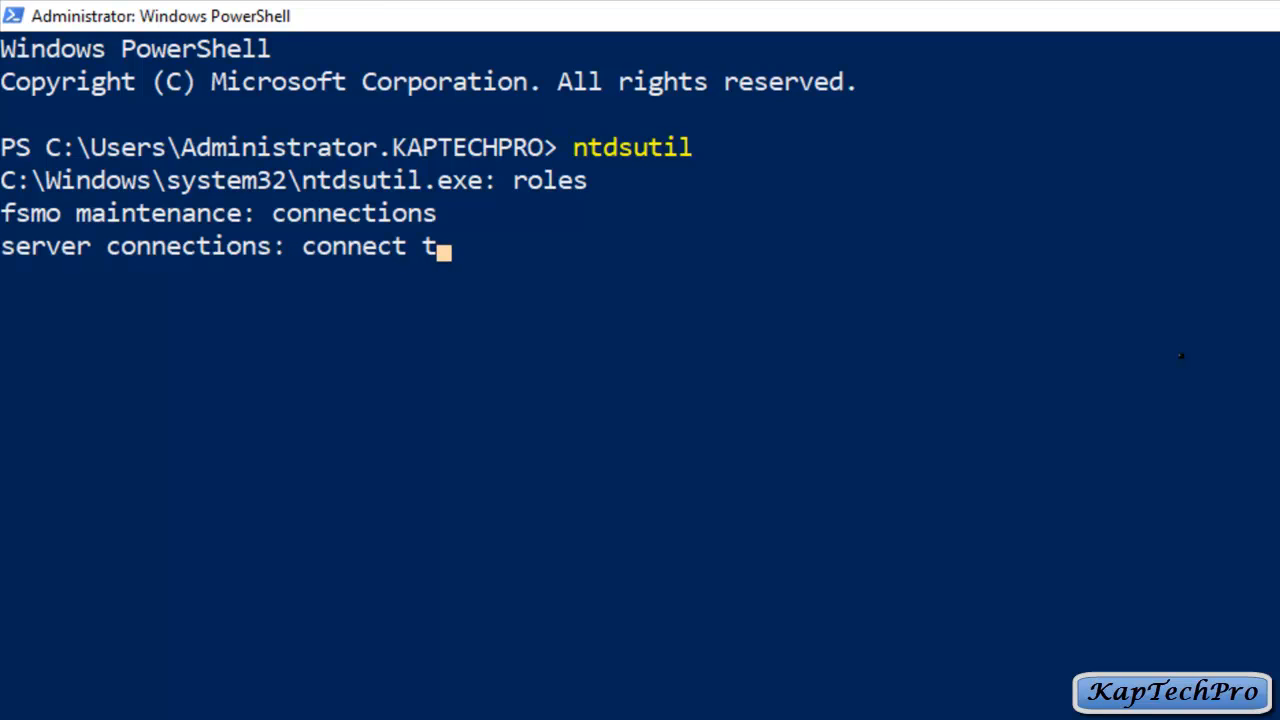
text(o server )
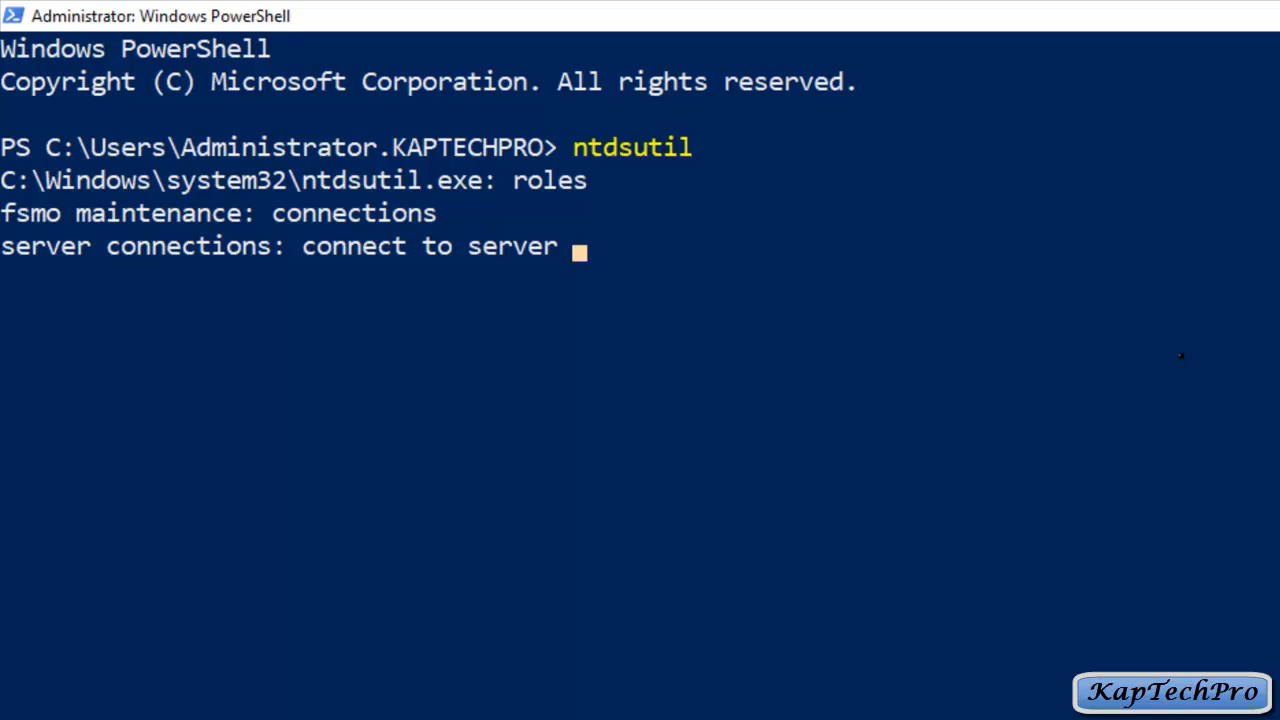
text(dc2019)
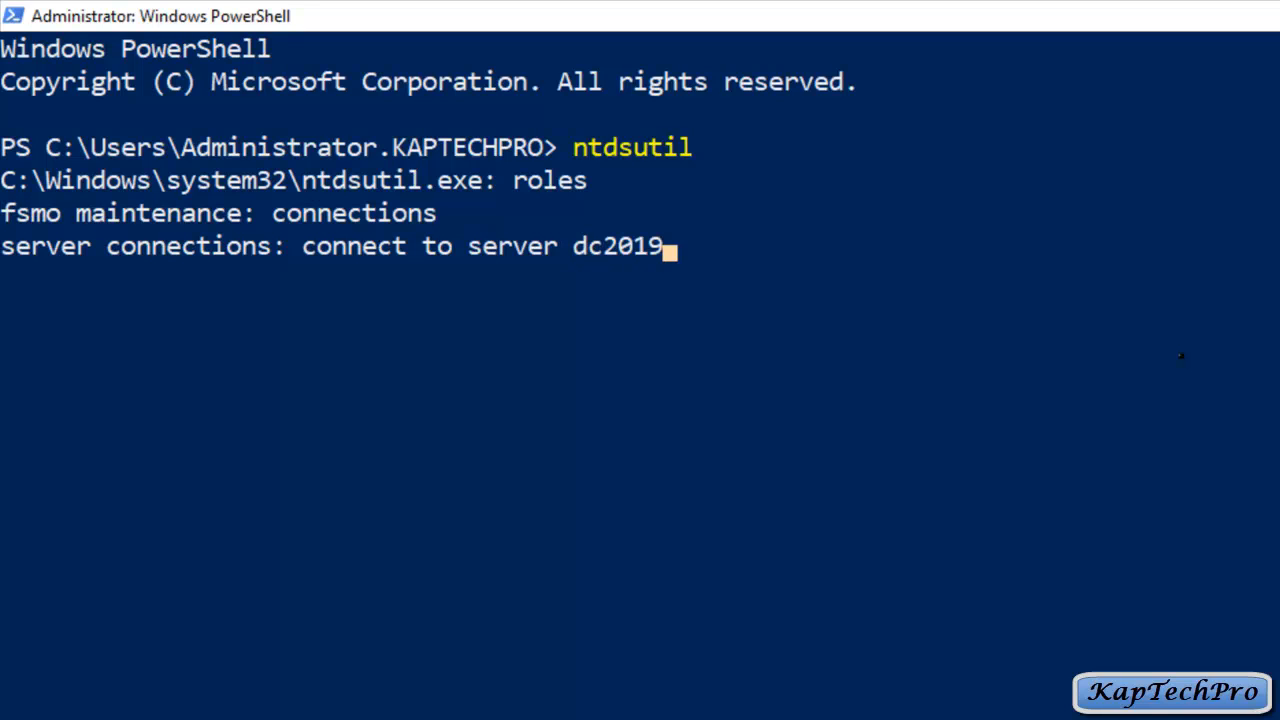
key(Return)
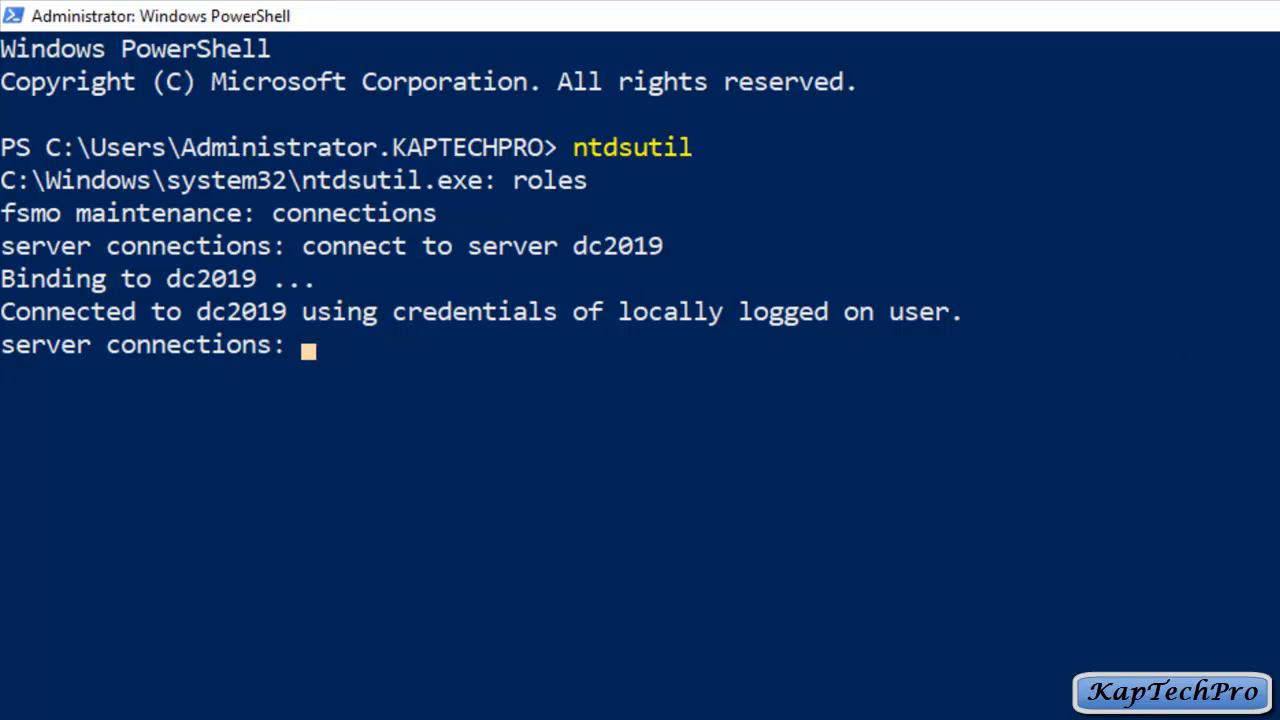
Step: Return to FSMO maintenance and list its commands with help, selecting the Transfer infrastructure master command
text(quit)
key(Return)
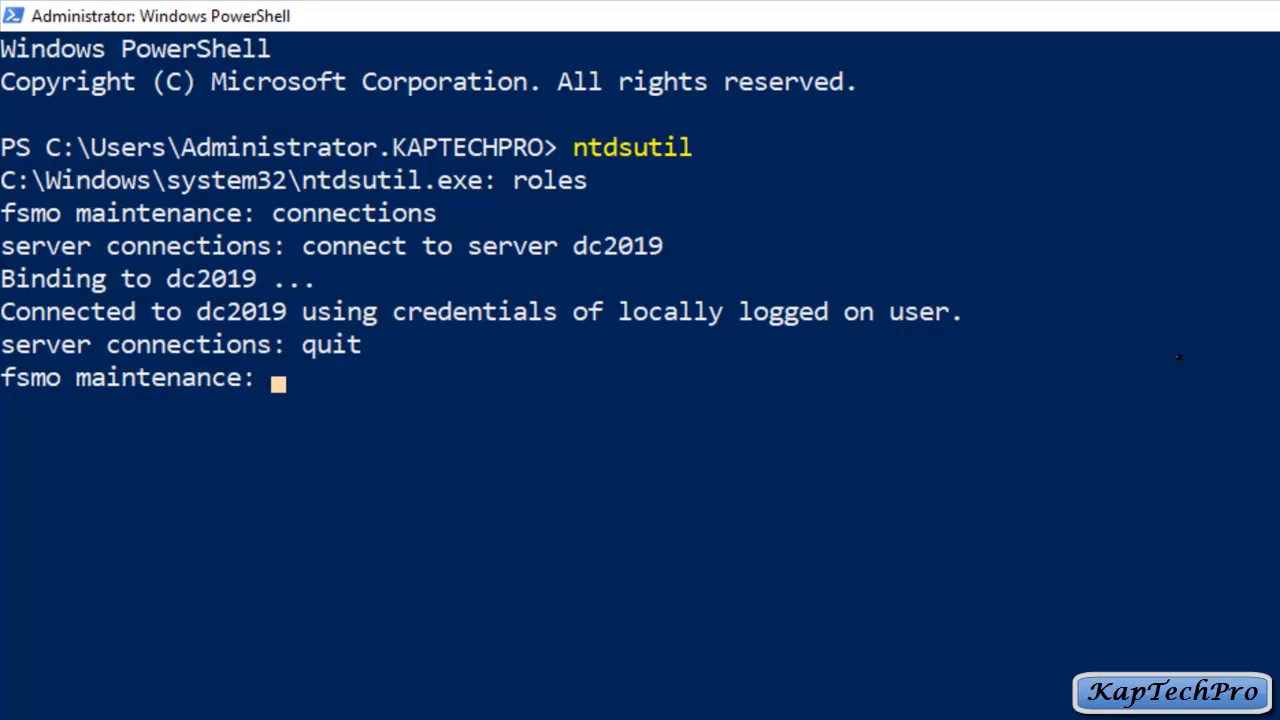
text(help)
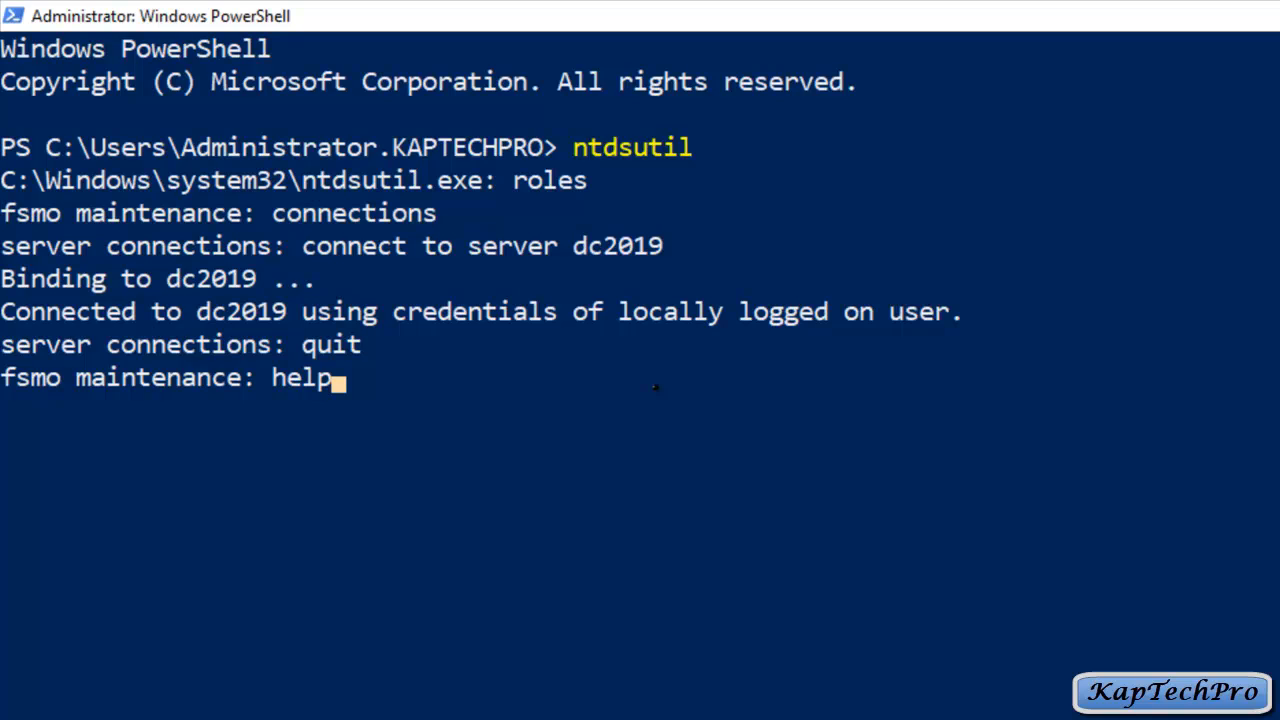
key(Return)
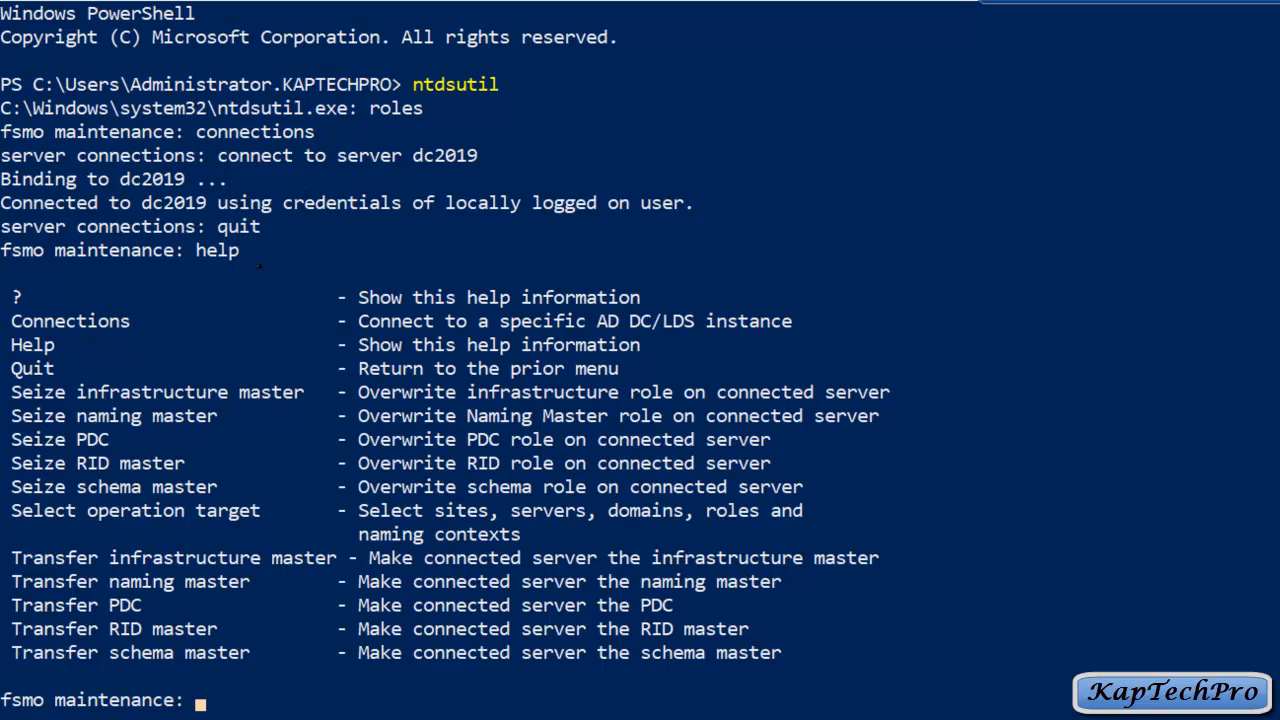
click(15, 557)
Step: Transfer the infrastructure master role to dc2019 and confirm the move
drag(332, 557, 17, 557)
key(super+c)
right_click(19, 557)
right_click(56, 558)
key(Return)
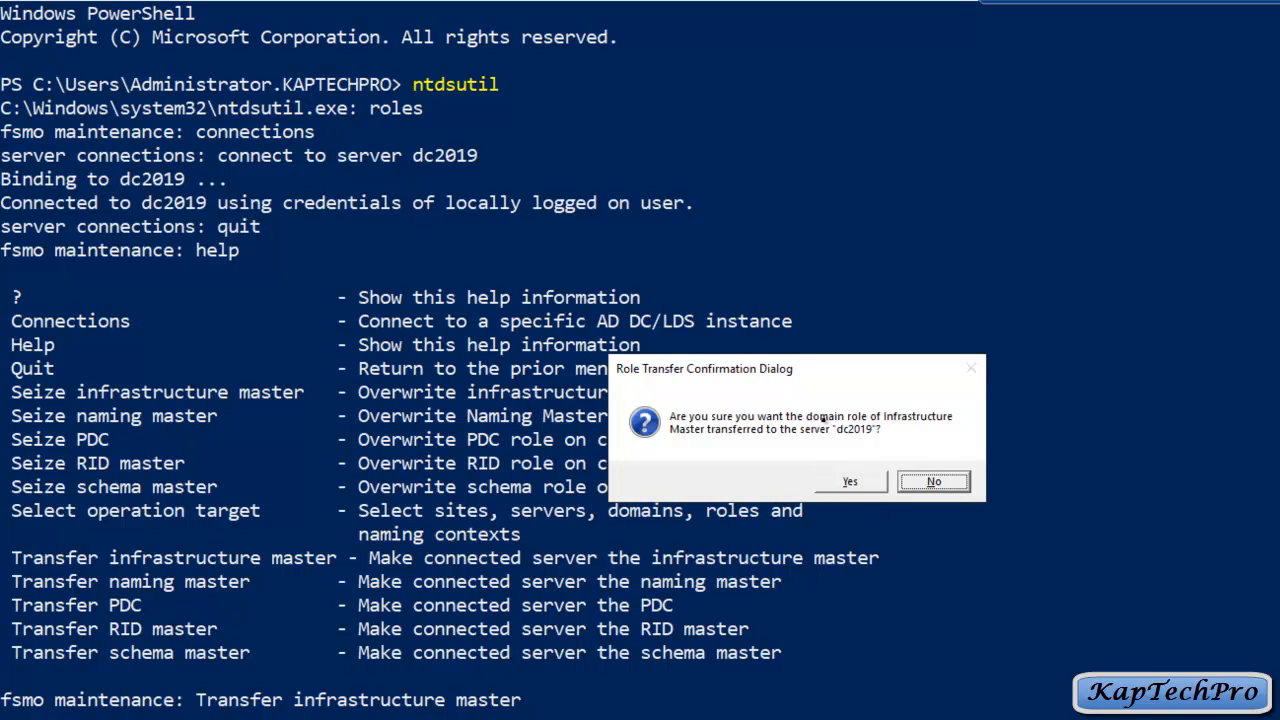
click(851, 482)
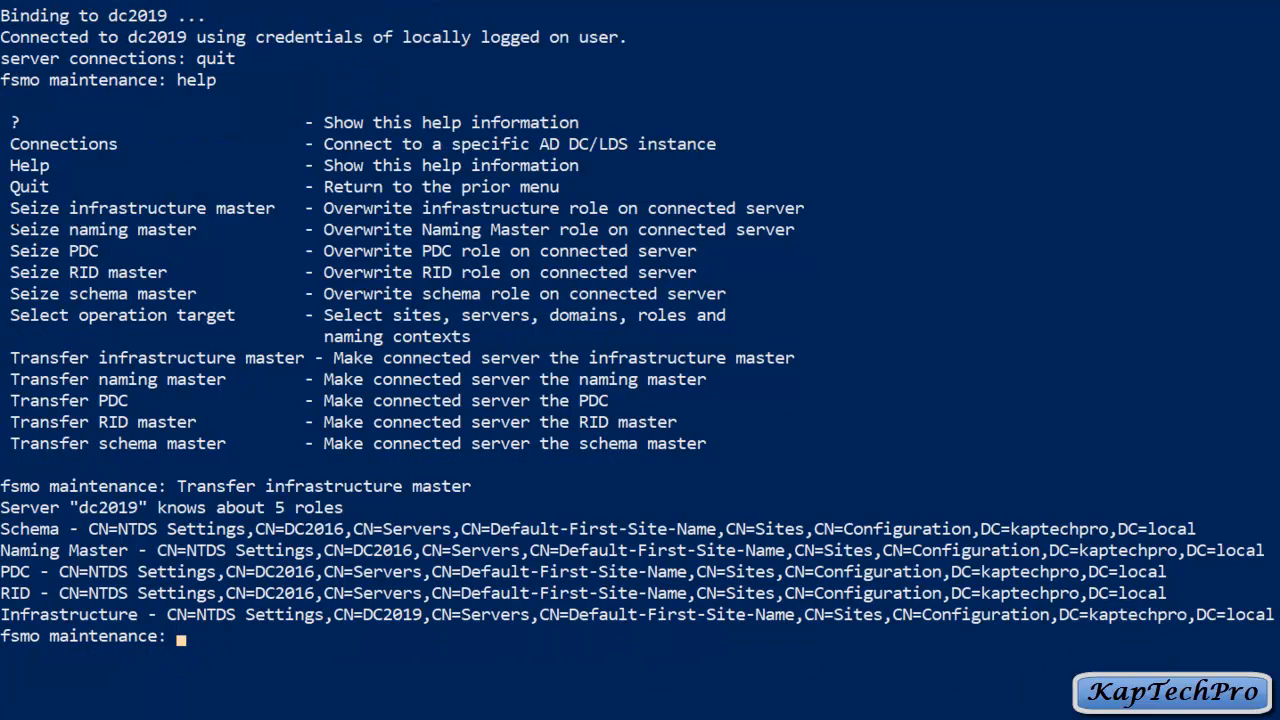
Step: Transfer the naming master role to dc2019 and confirm
drag(10, 379, 228, 379)
key(super+c)
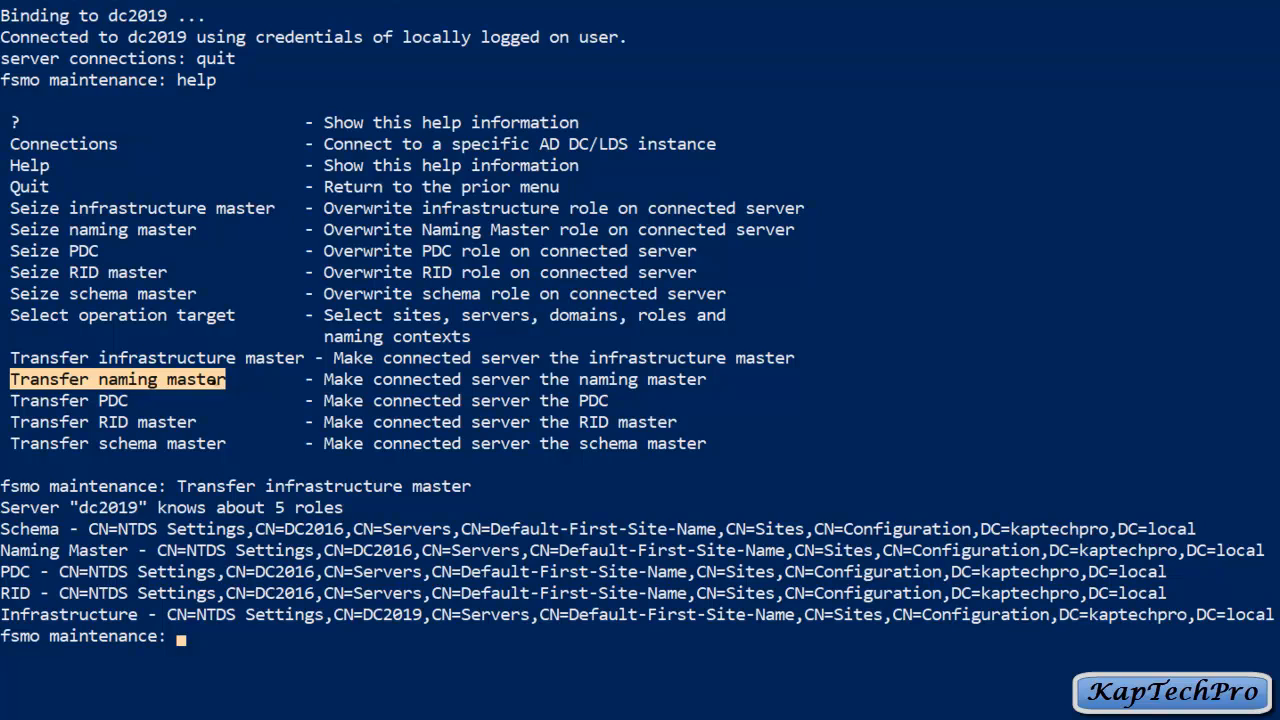
right_click(210, 379)
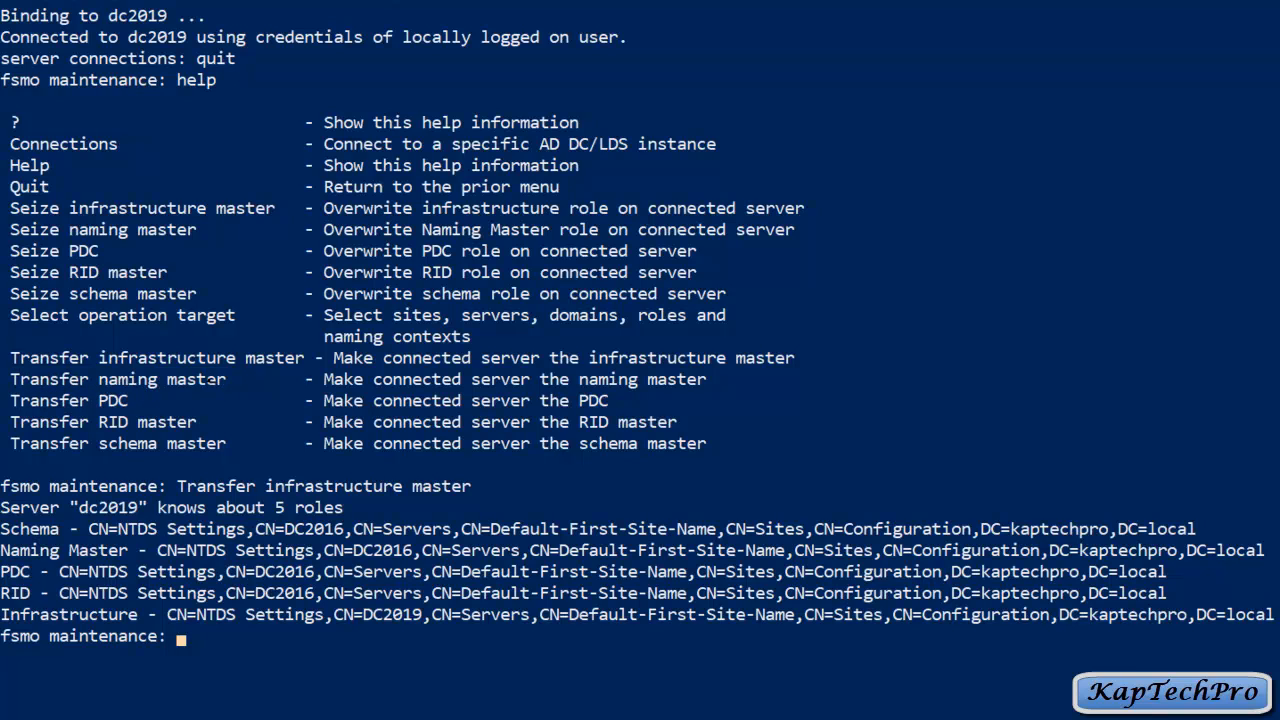
right_click(230, 379)
key(Return)
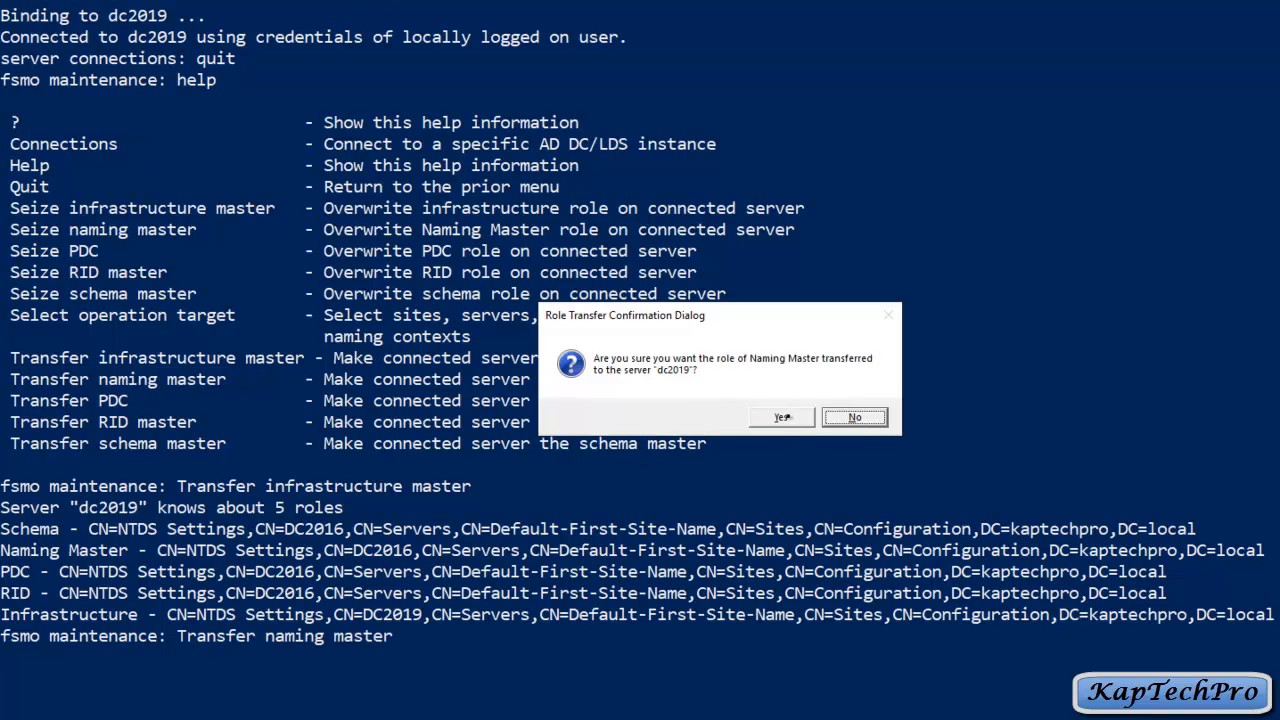
click(781, 417)
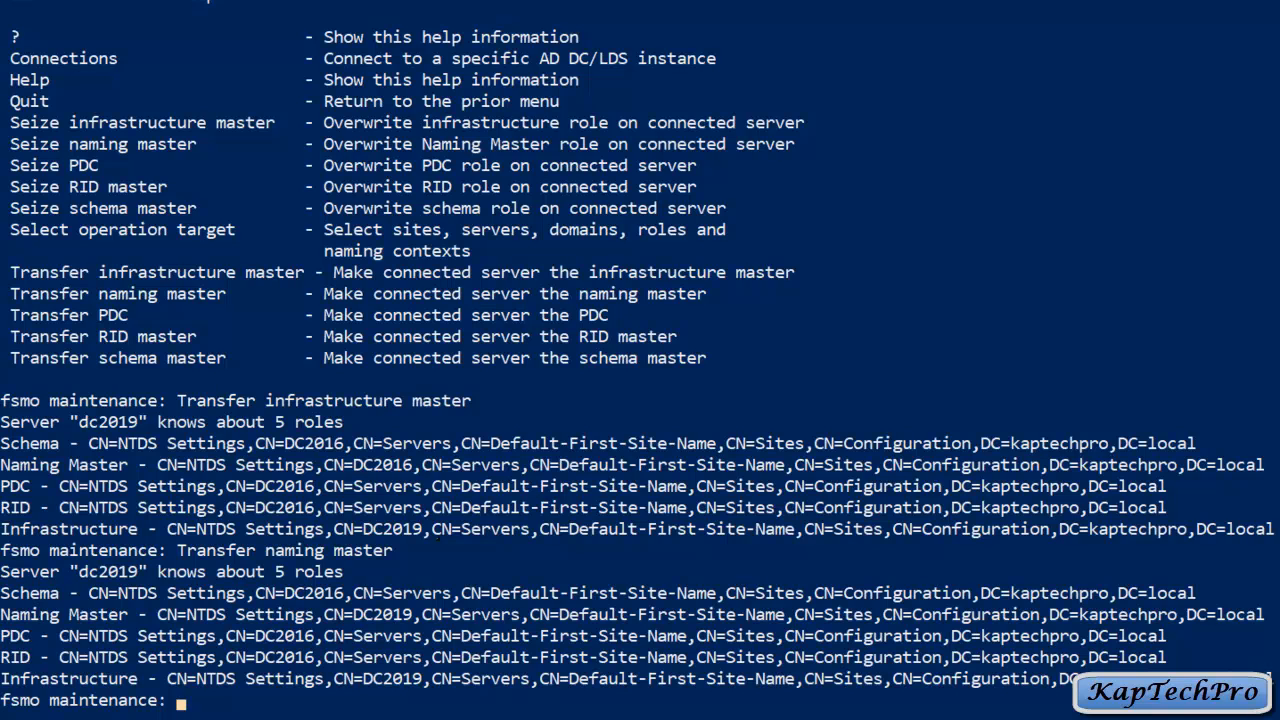
Step: Transfer the PDC role to dc2019 and confirm
scroll(640, 360, down, 1)
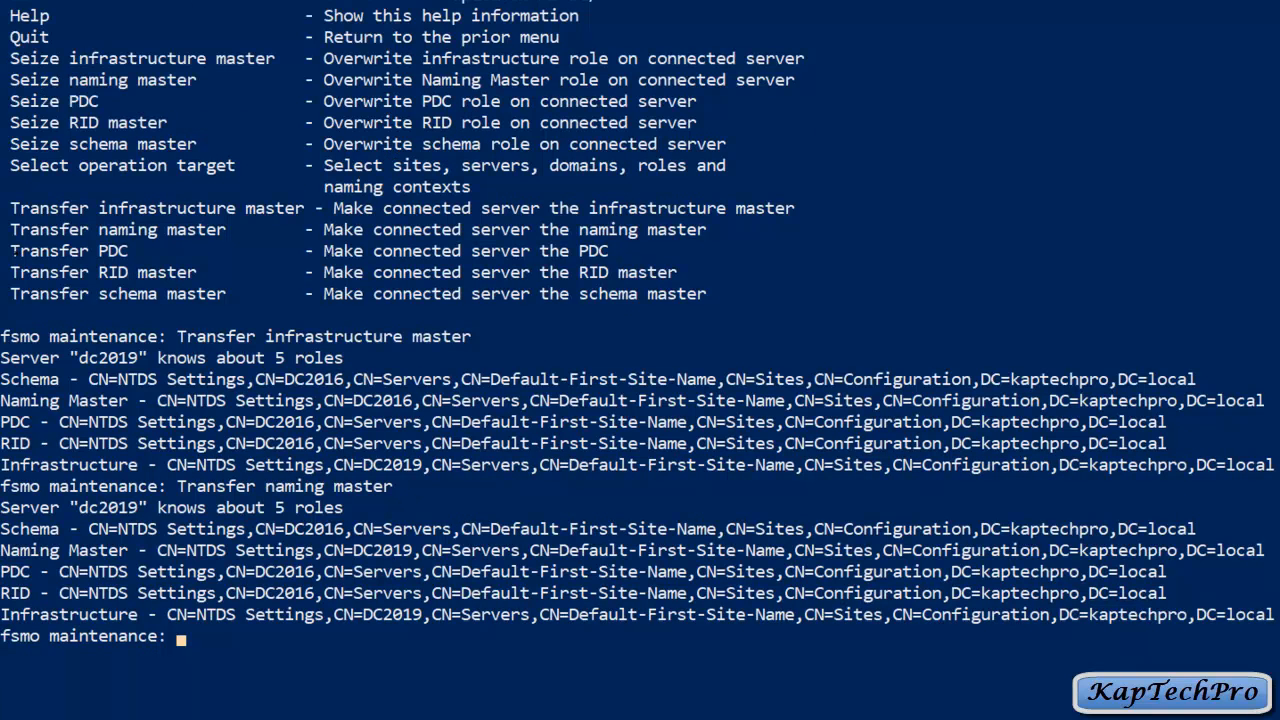
drag(12, 251, 146, 251)
key(super+c)
right_click(146, 251)
right_click(45, 252)
key(Return)
click(787, 411)
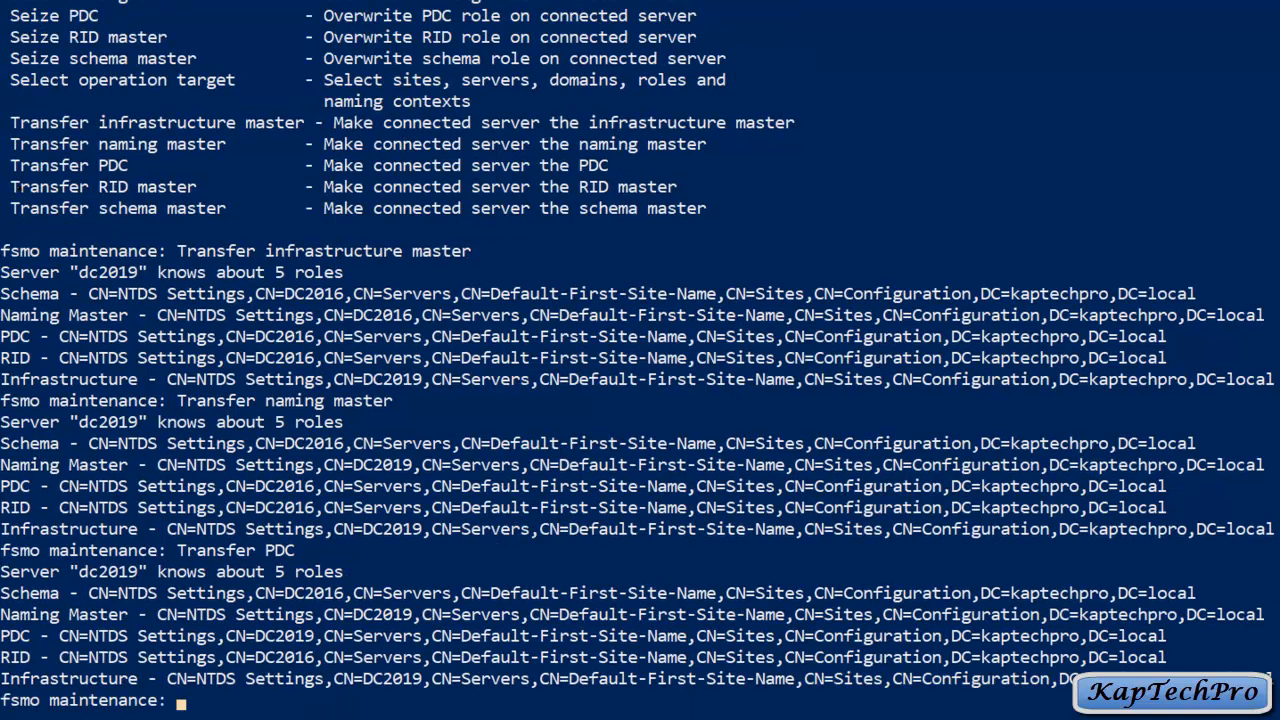
Step: Transfer the RID master role to dc2019, removing the duplicated command text first
drag(12, 187, 196, 187)
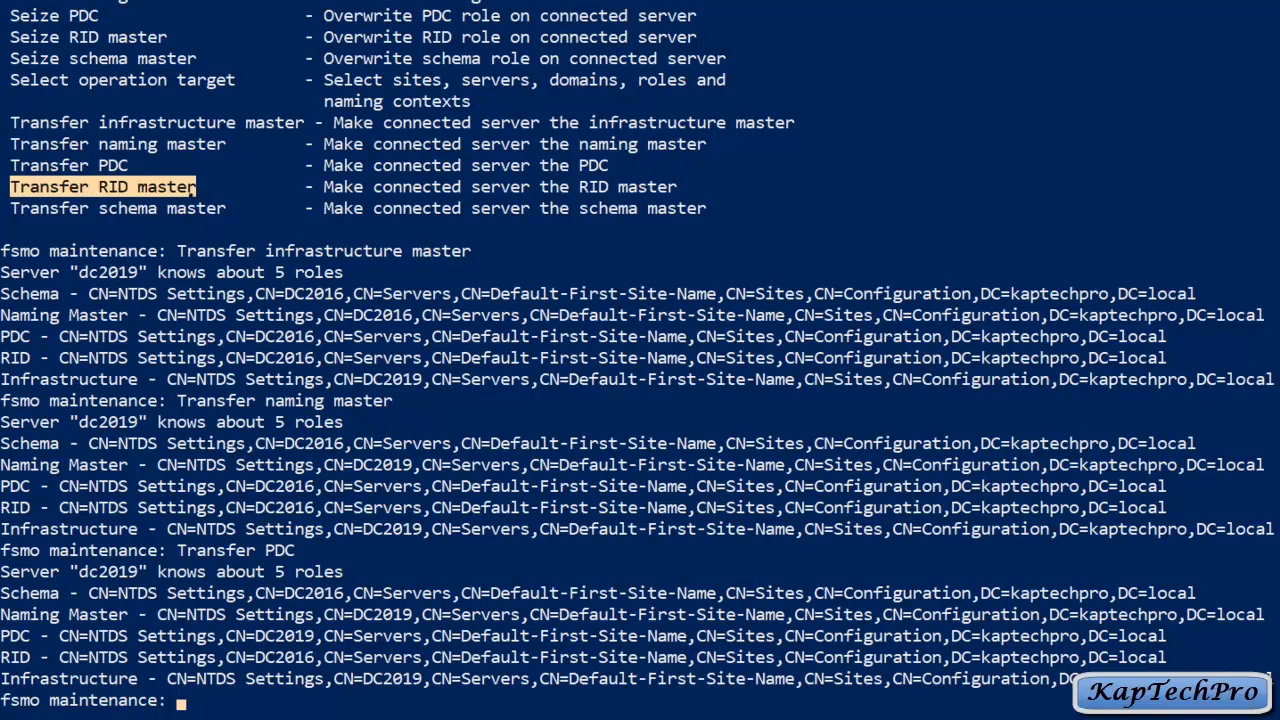
right_click(196, 187)
right_click(196, 187)
text(Transfer RID master)
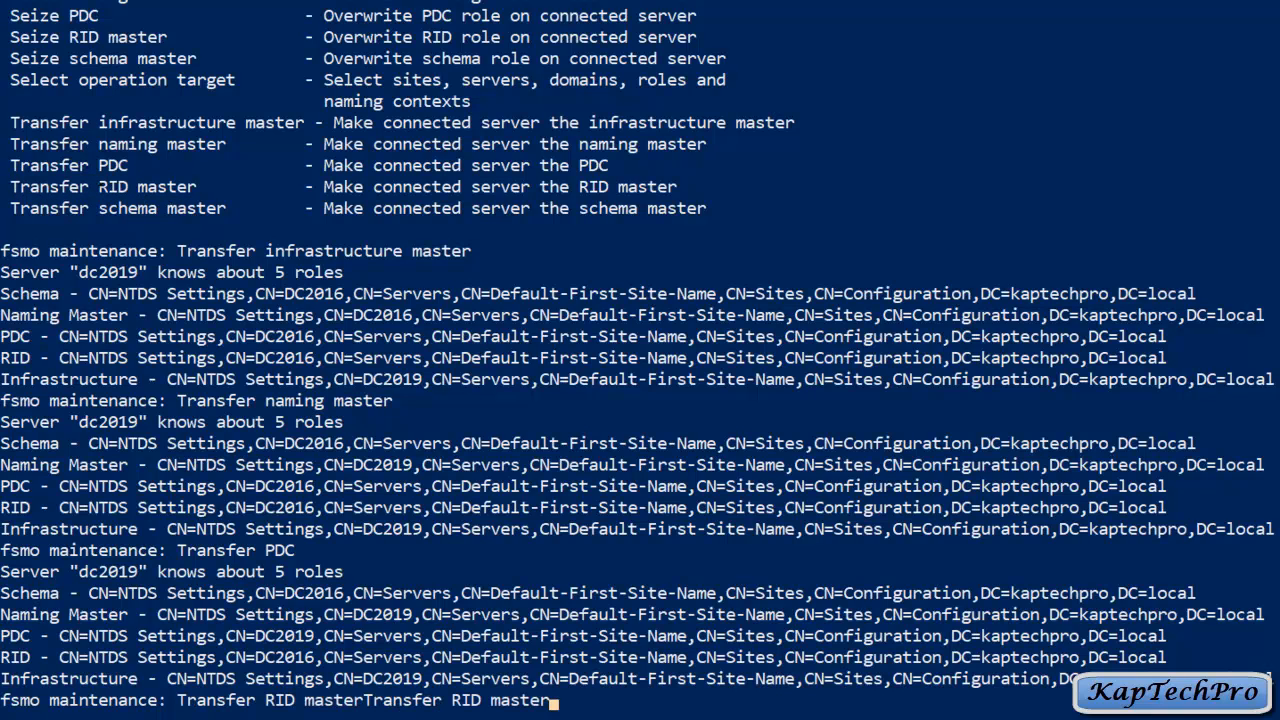
key(BackSpace)
key(BackSpace)
key(BackSpace)
key(BackSpace)
key(BackSpace)
key(BackSpace)
key(BackSpace)
key(BackSpace)
key(BackSpace)
key(BackSpace)
key(BackSpace)
key(BackSpace)
key(BackSpace)
key(BackSpace)
key(BackSpace)
key(BackSpace)
key(BackSpace)
key(BackSpace)
key(BackSpace)
key(Return)
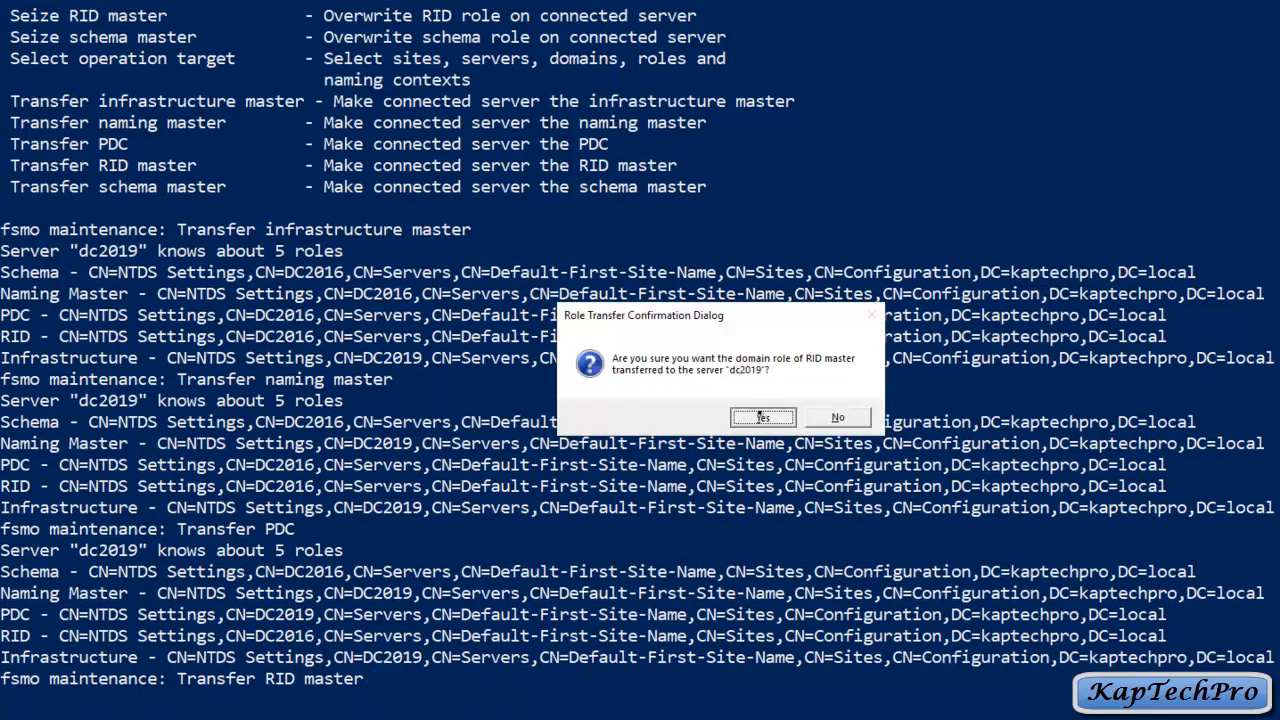
key(Return)
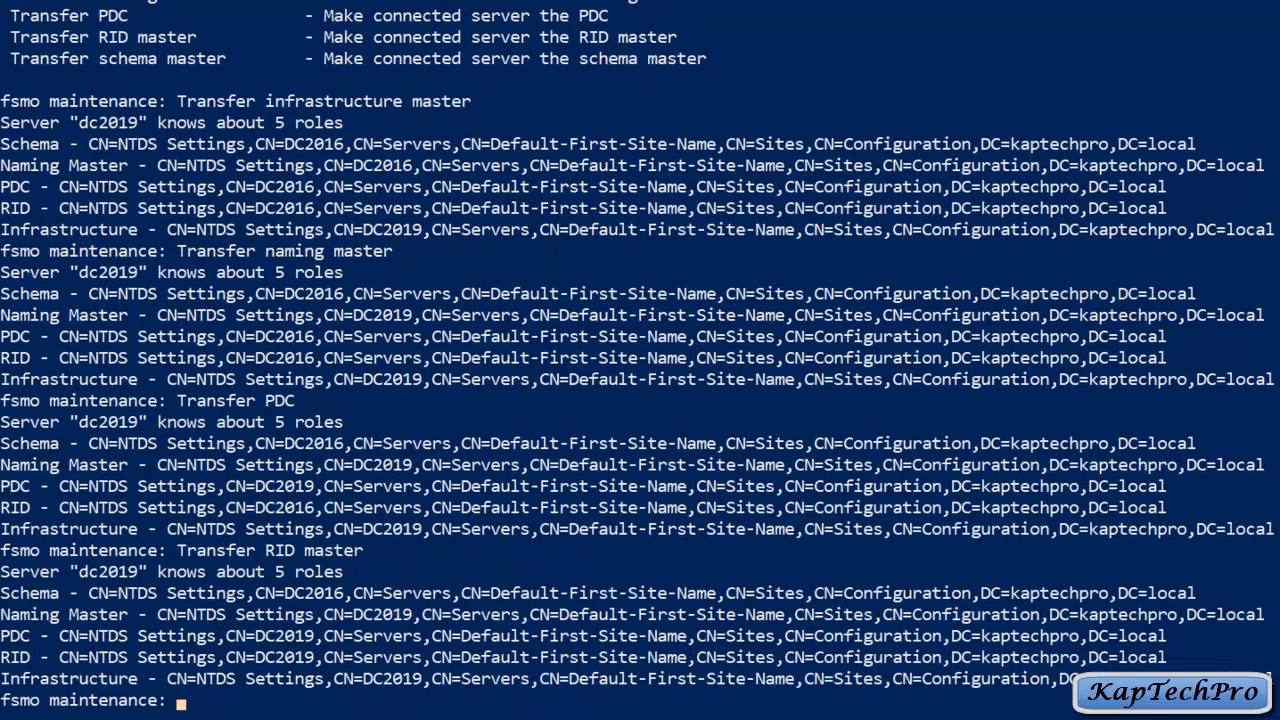
Step: Transfer the schema master role to dc2019 and confirm, so all five roles are held
drag(10, 58, 244, 58)
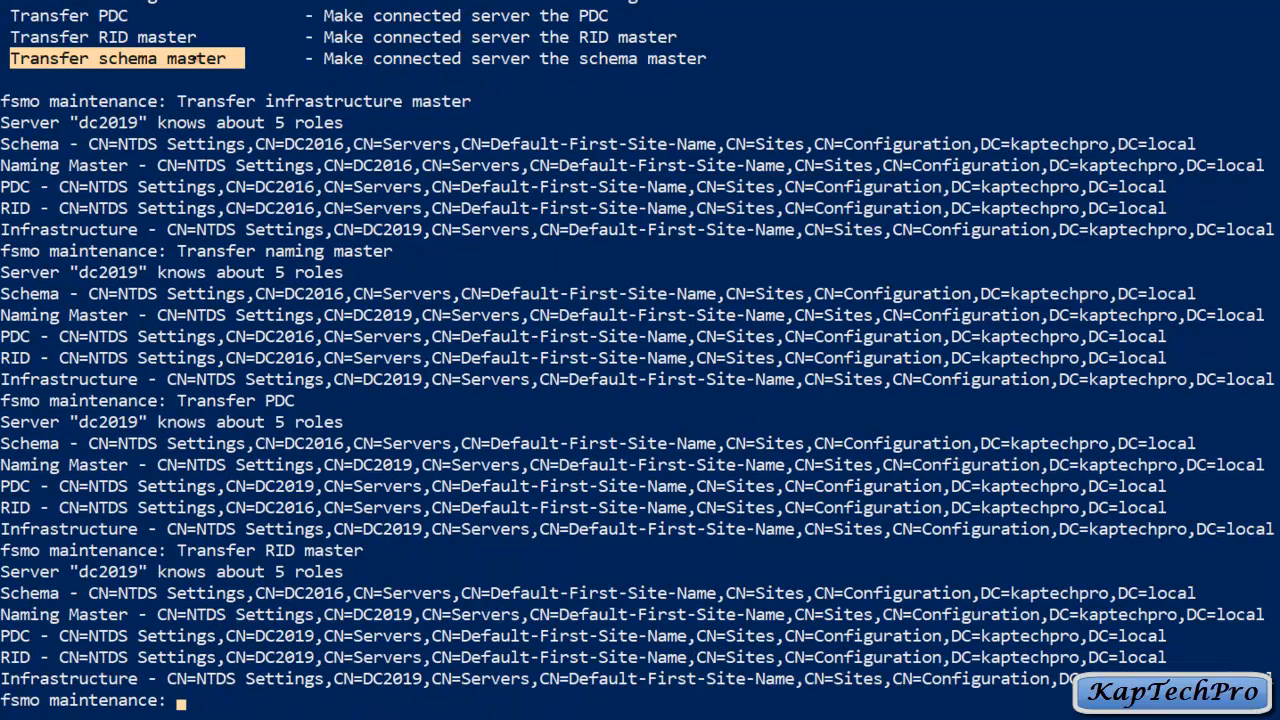
right_click(195, 58)
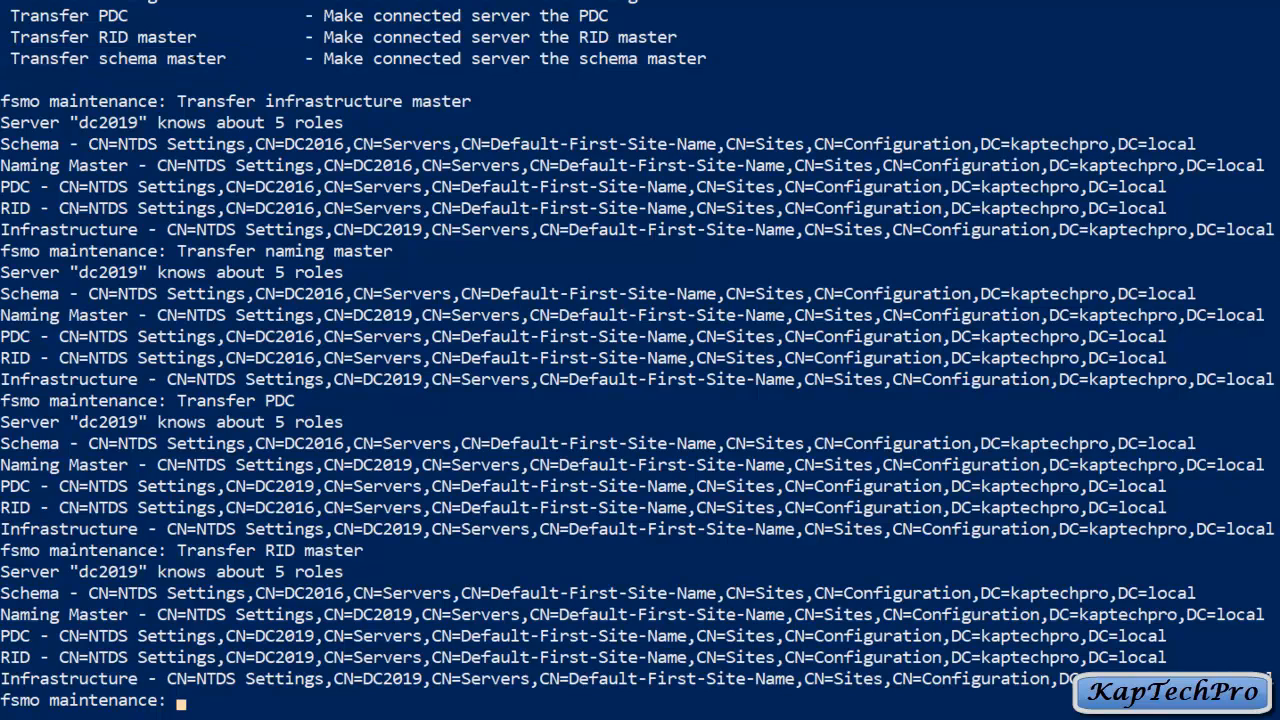
text(Transfer schema master)
key(Return)
click(779, 417)
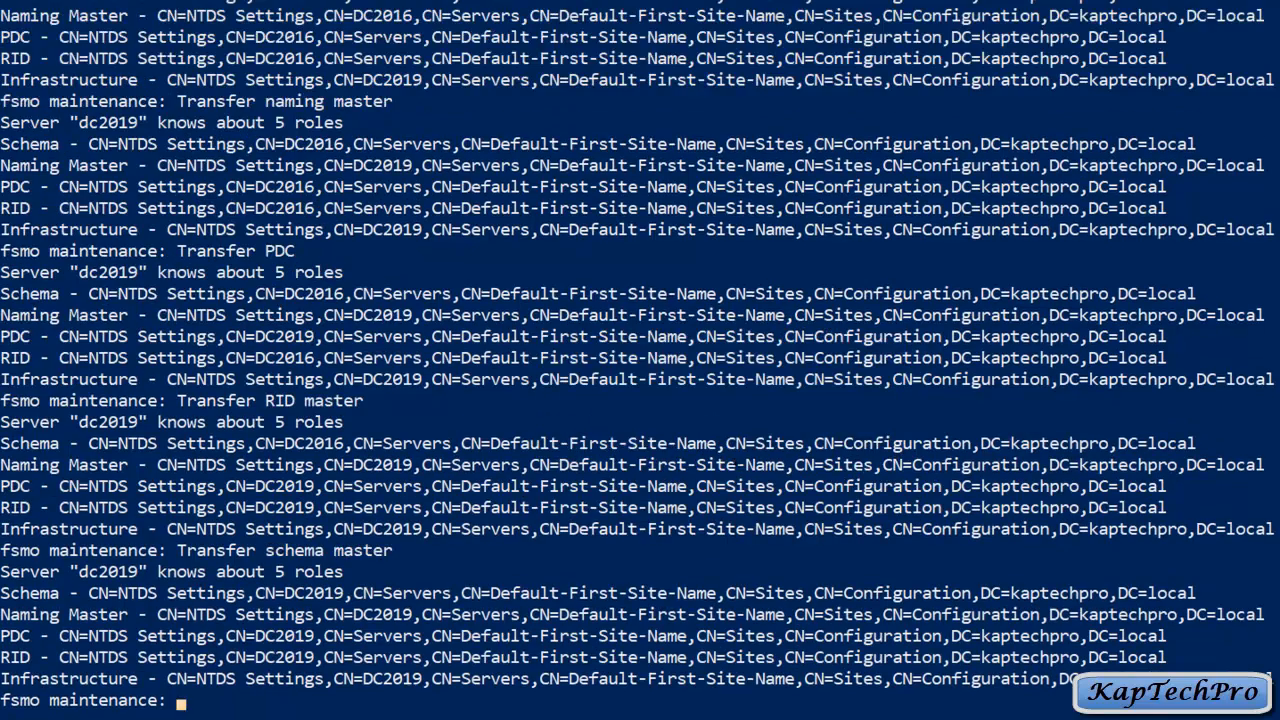
scroll(736, 463, up, 1)
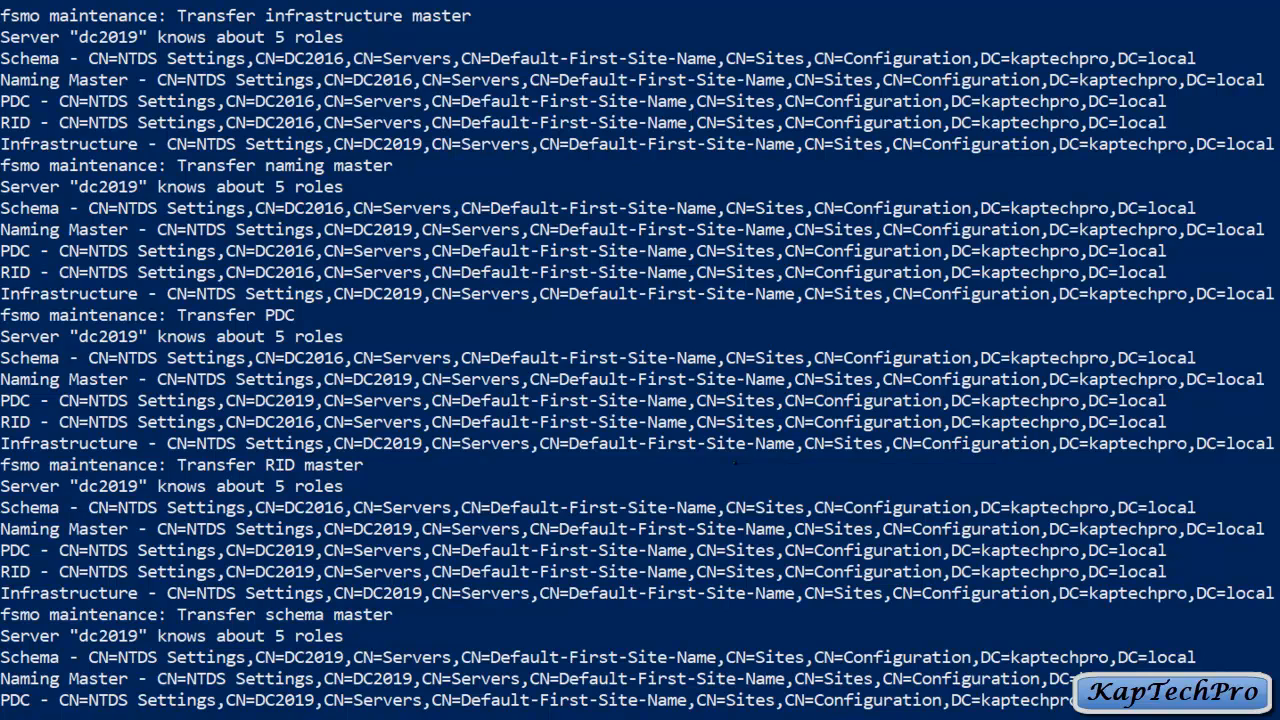
scroll(640, 360, down, 2)
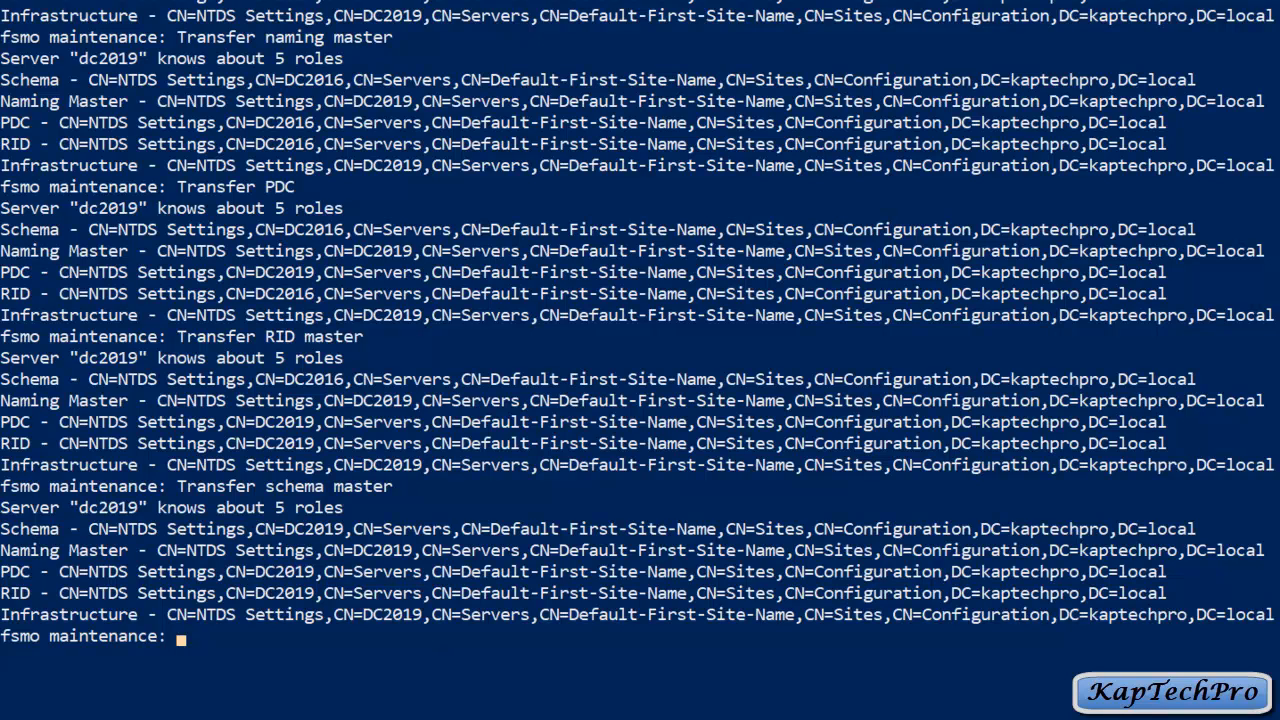
Step: Quit FSMO maintenance and ntdsutil with q twice, returning to PowerShell
text(q)
key(Return)
text(q)
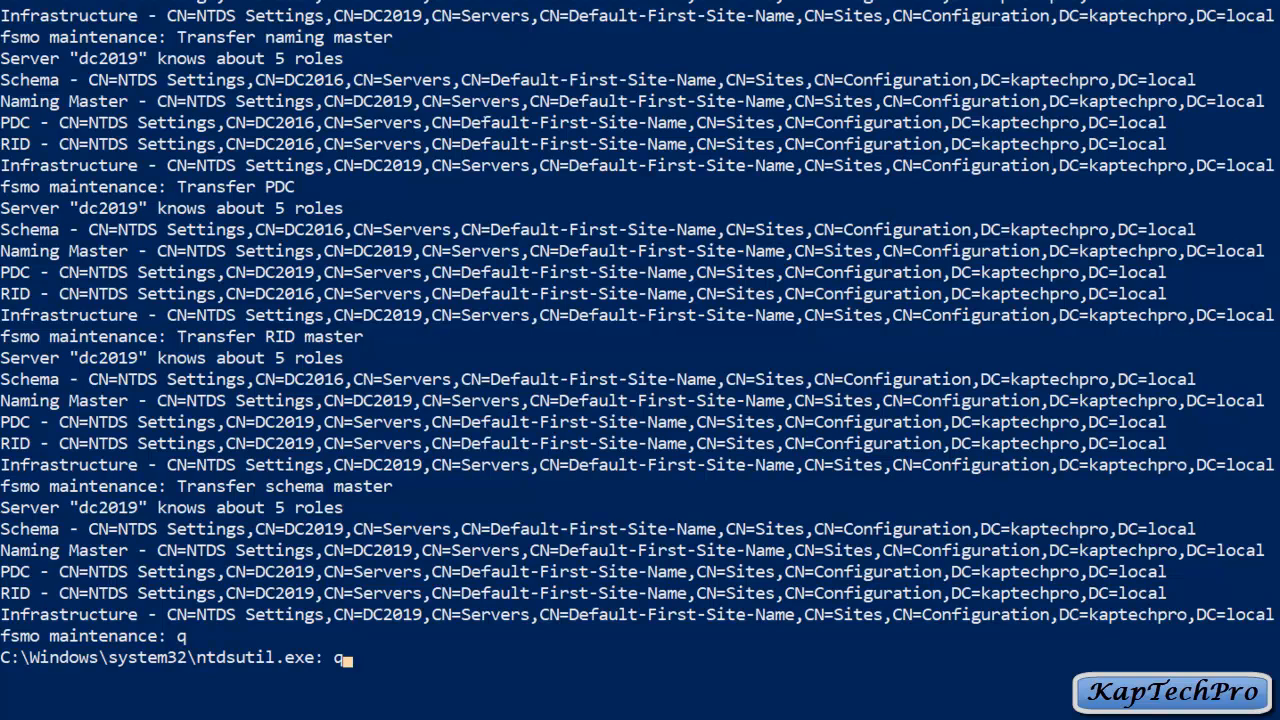
key(Return)
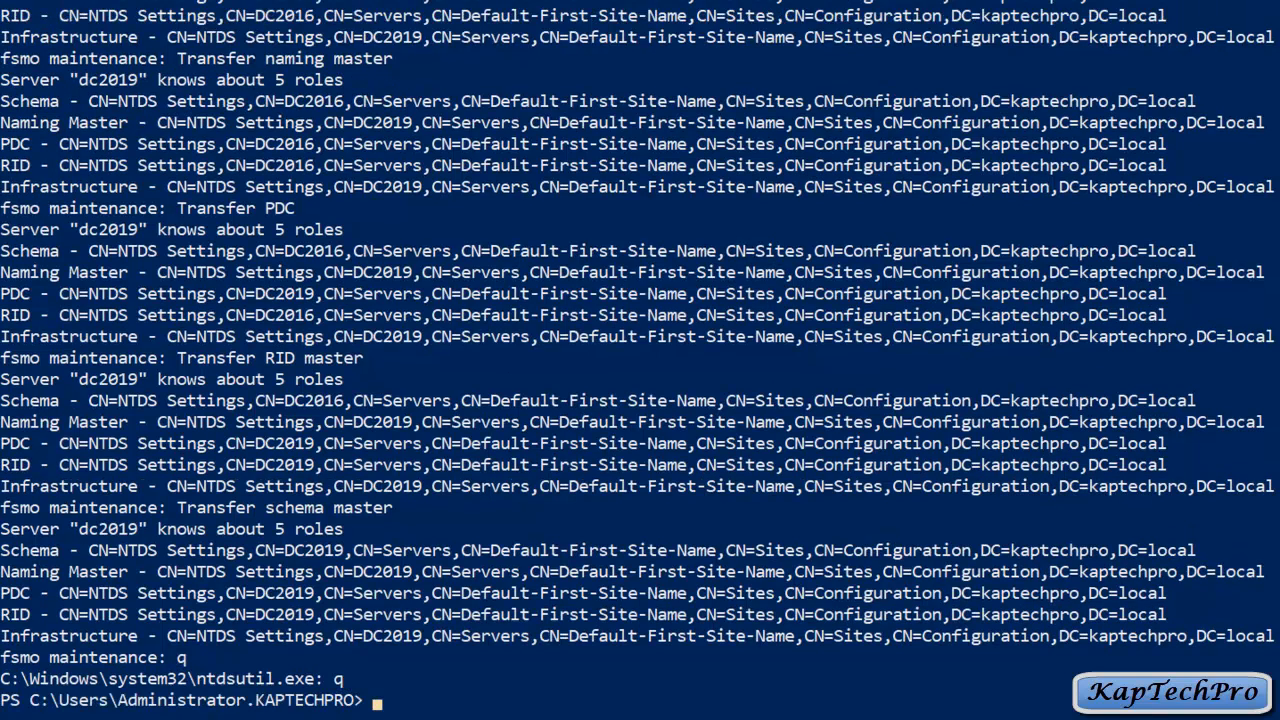
scroll(640, 360, down, 3)
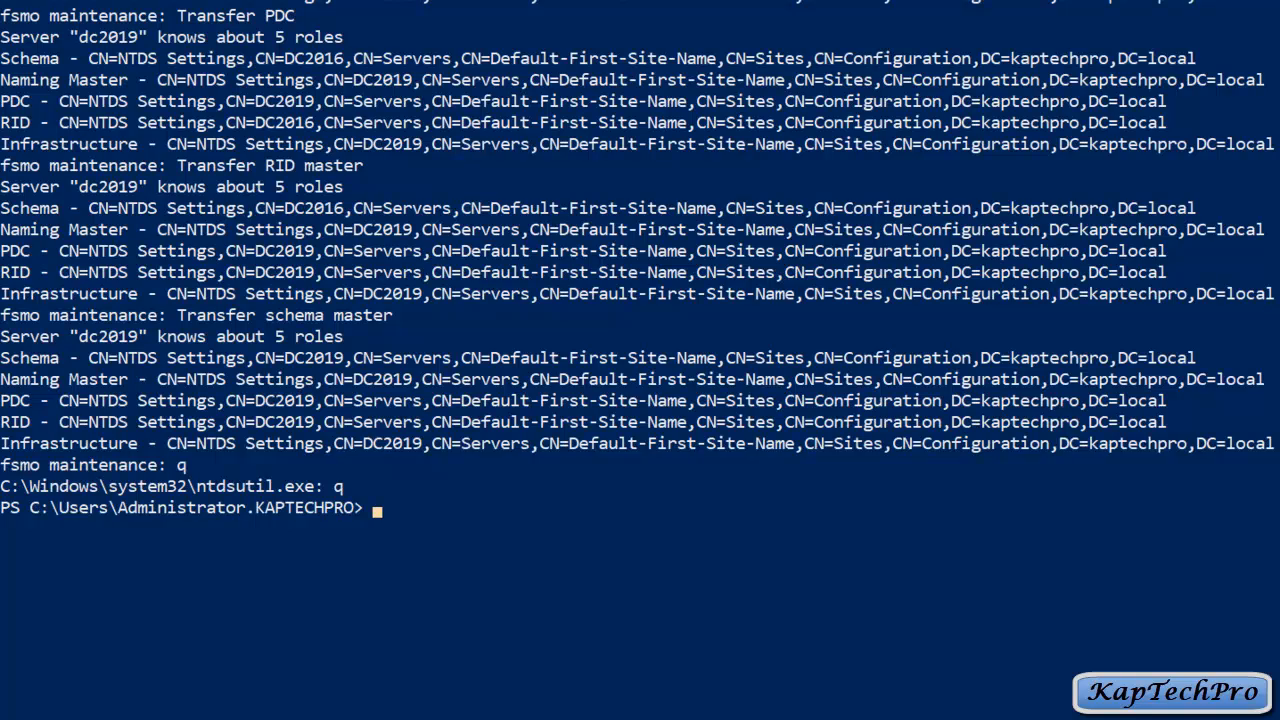
Step: Clear the console with cls and run 'netdom query fsmo' to list role holders
text(cl)
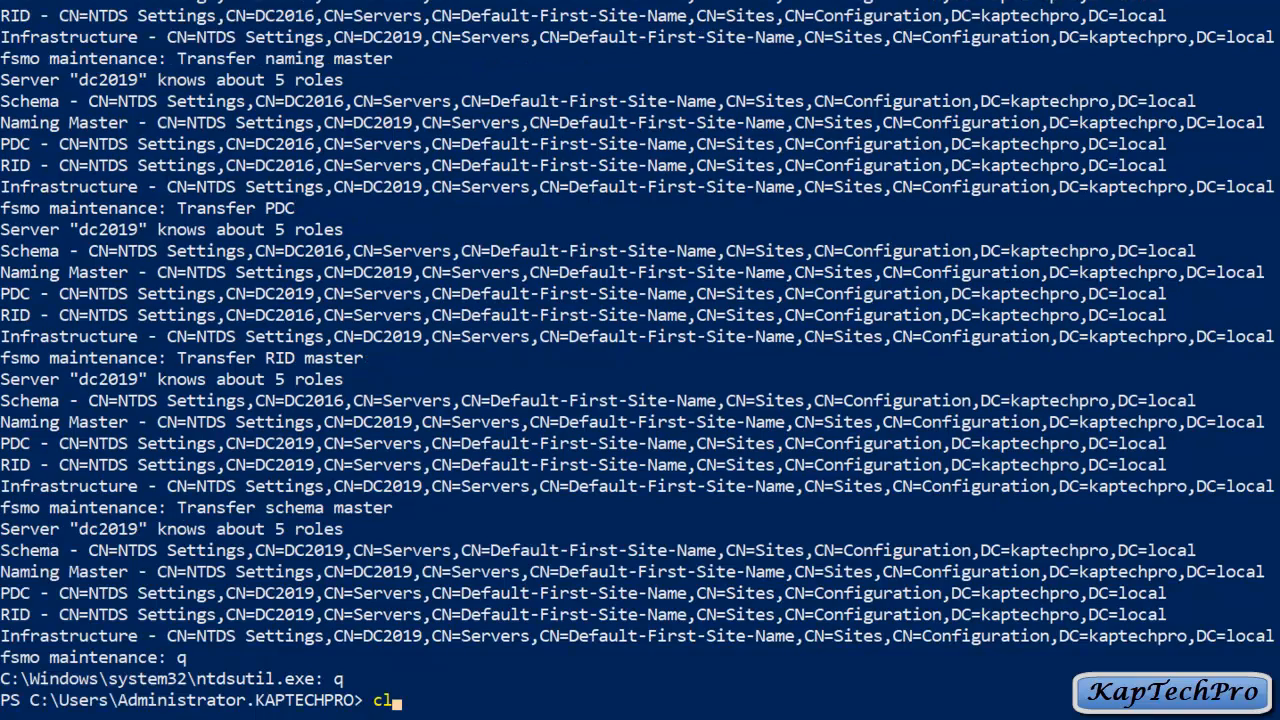
text(s)
key(Return)
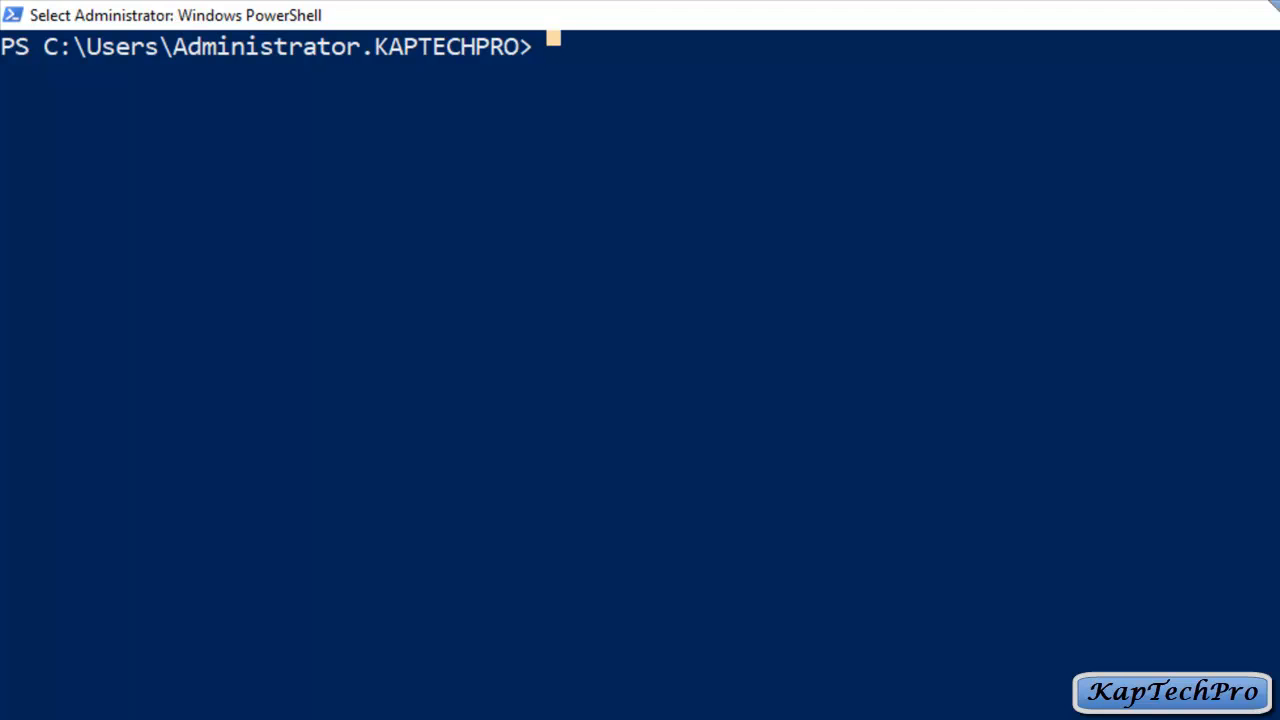
text(netdom query fsmo)
key(Return)
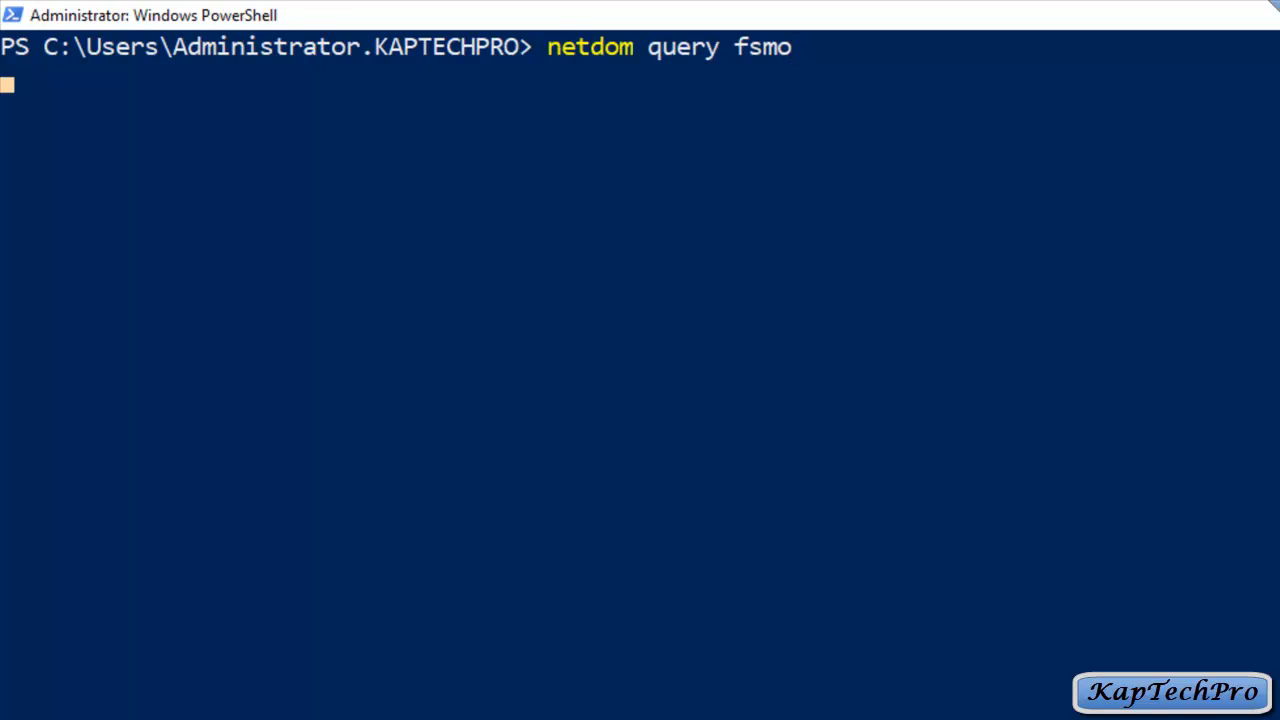